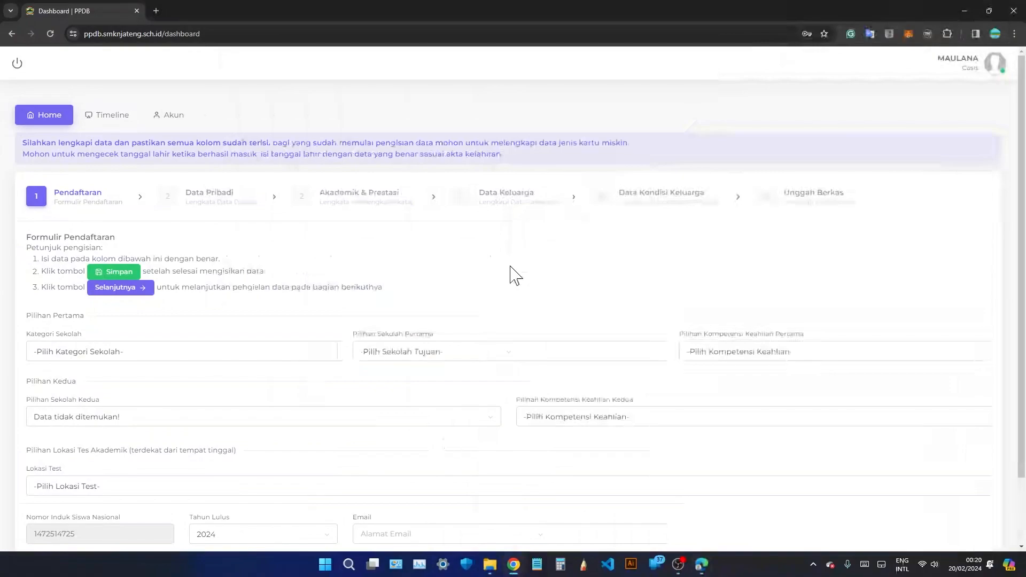
Start signing out of the portal, then cancel the warning and stay logged in.
scroll(510, 268, down, 2)
scroll(508, 277, up, 2)
click(18, 63)
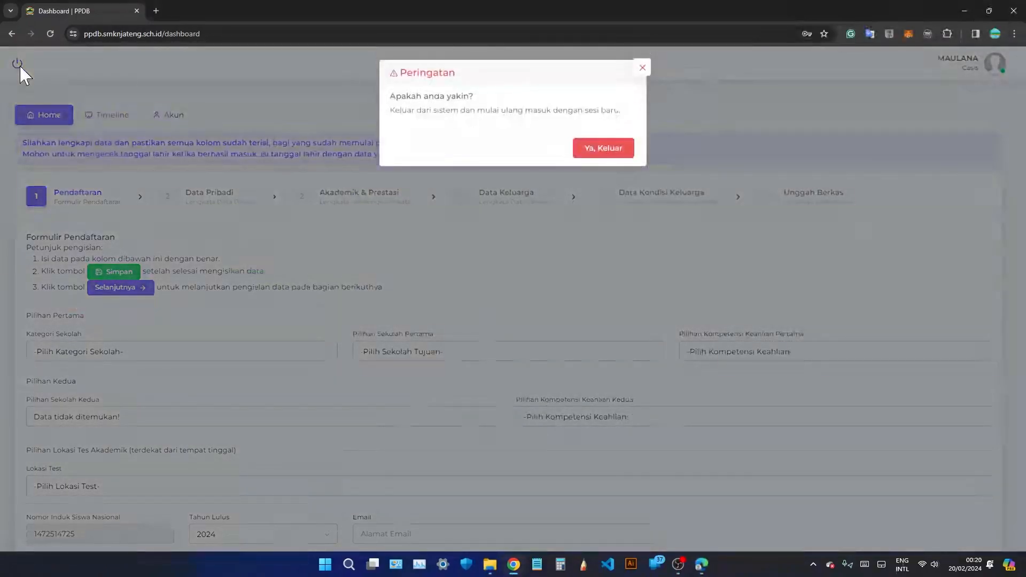
click(642, 68)
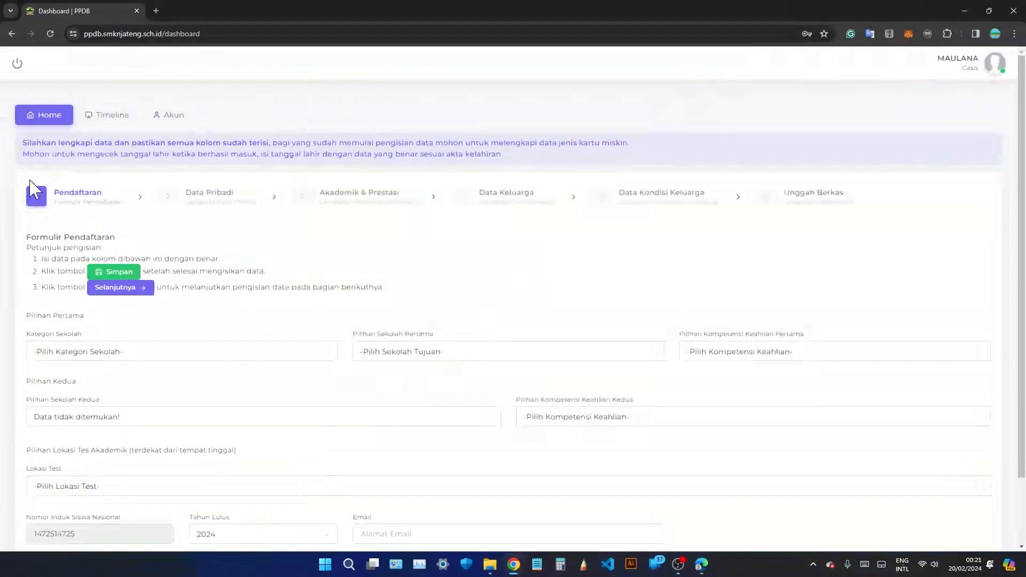
scroll(32, 203, down, 2)
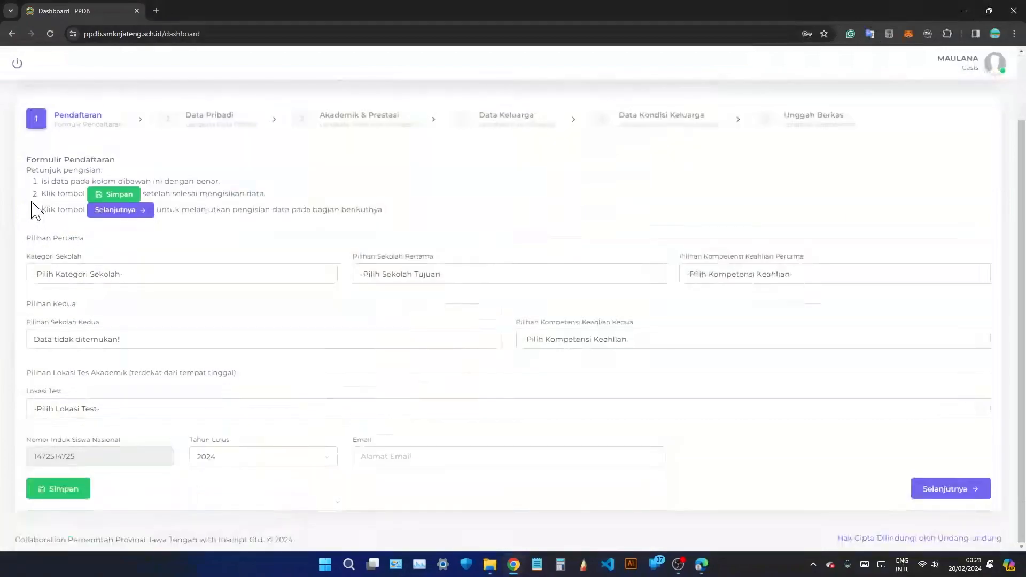
scroll(34, 208, up, 2)
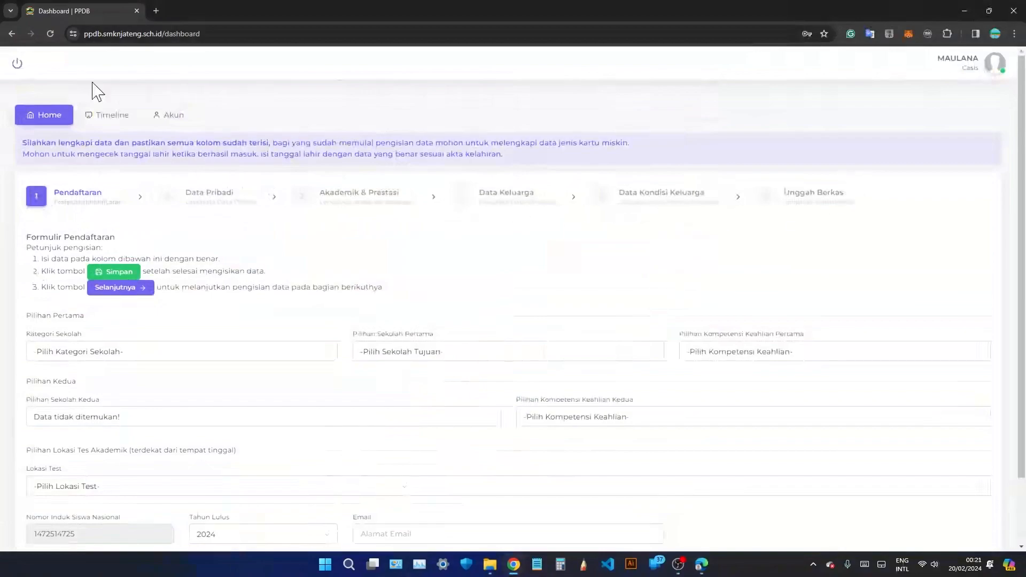
Show the Timeline tab and mark the stages from Tahap I Pemberkasan to Pengumuman Hasil Akhir, with their dates.
click(100, 126)
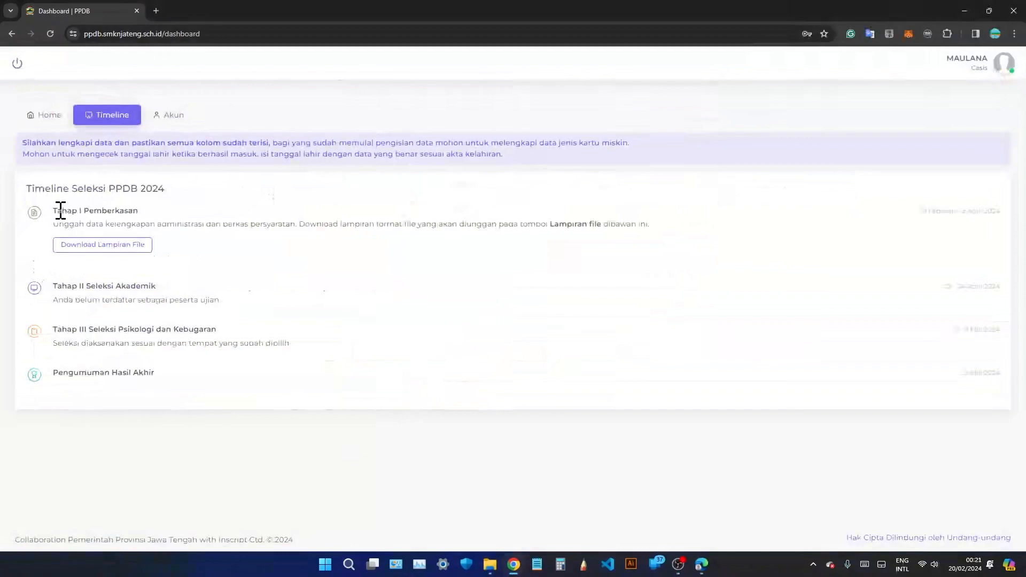
drag(54, 210, 147, 217)
click(151, 223)
drag(68, 286, 127, 288)
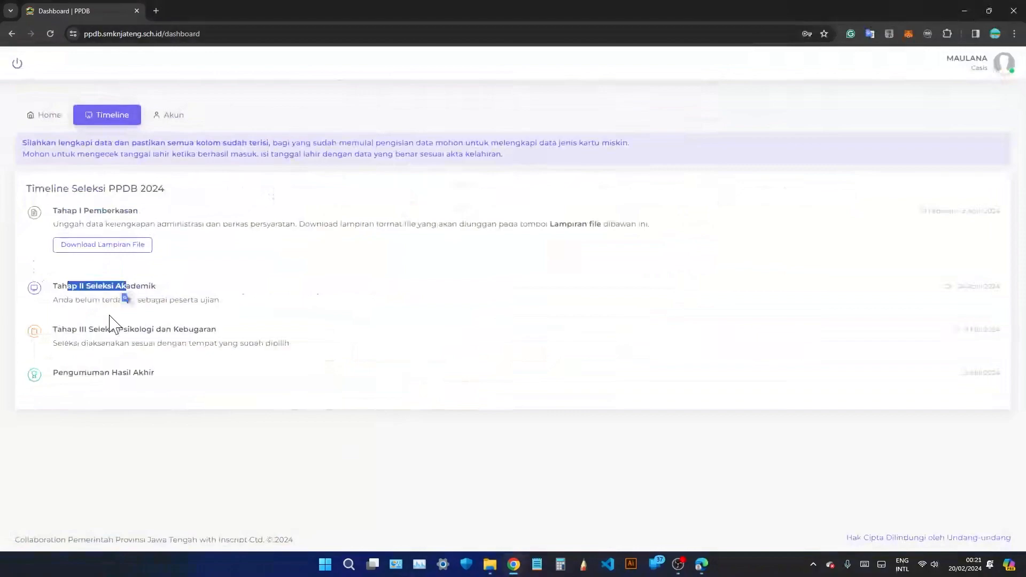
drag(73, 329, 205, 330)
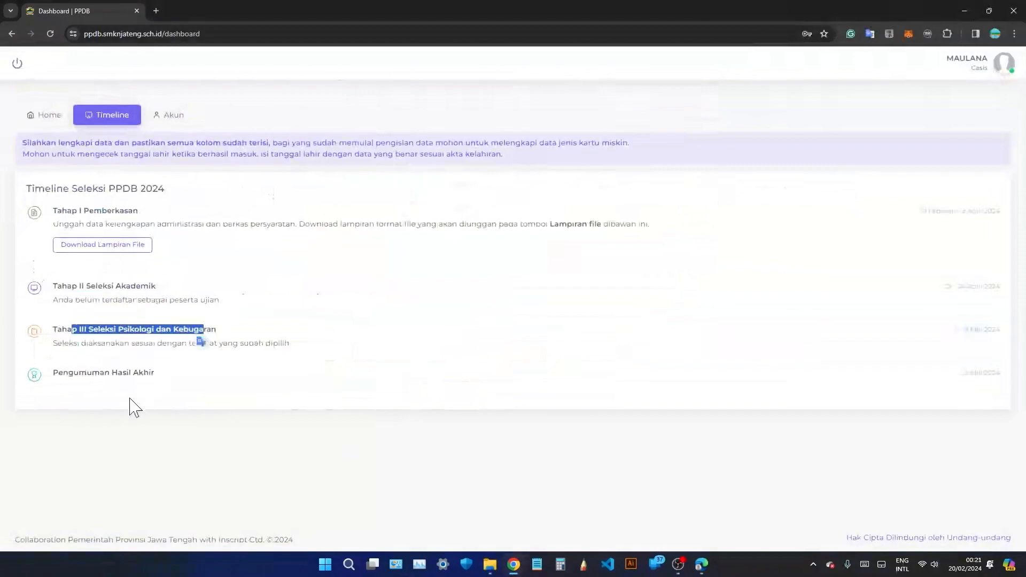
drag(74, 372, 118, 373)
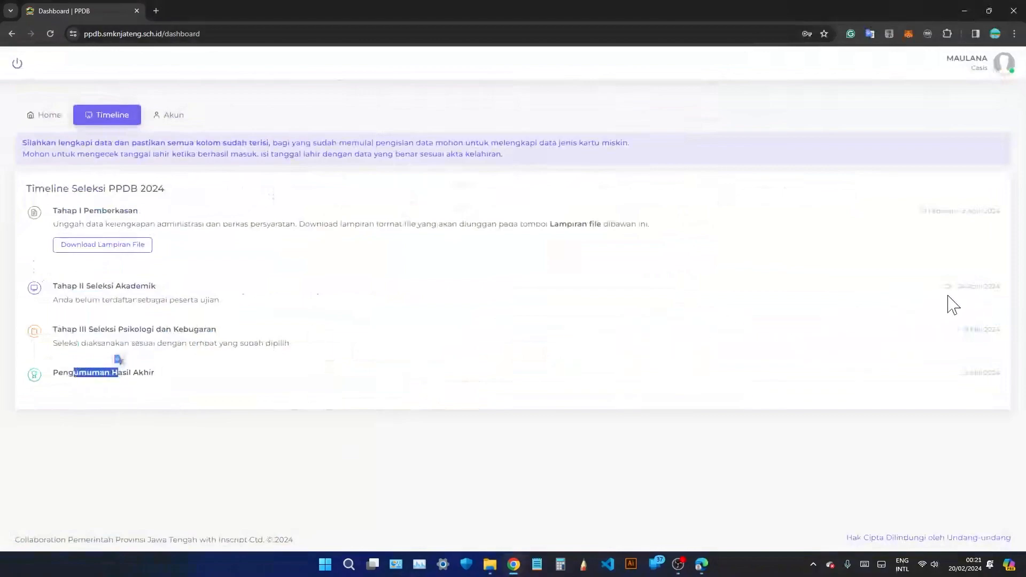
drag(944, 287, 1008, 296)
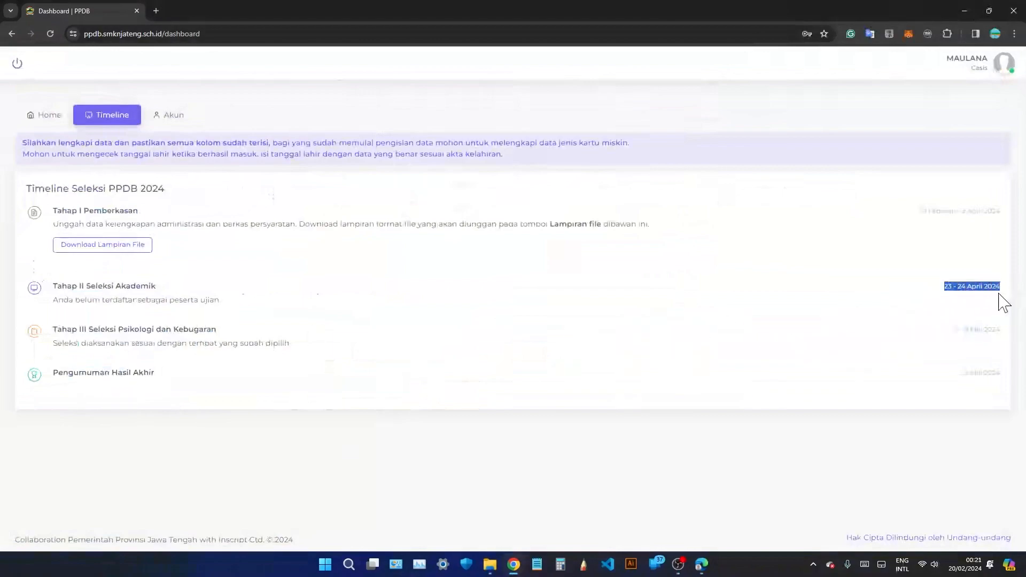
drag(955, 330, 993, 330)
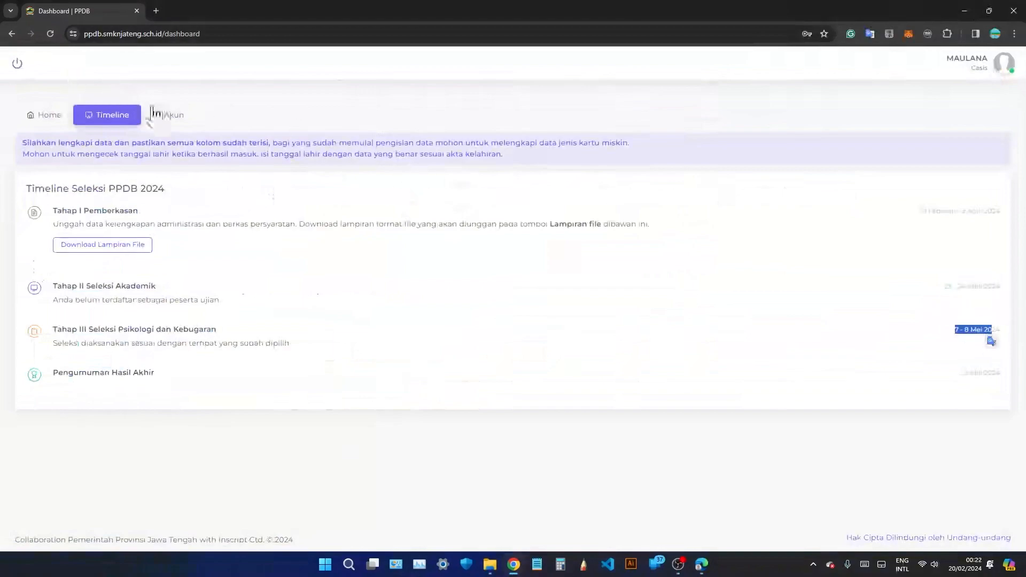
Check the username on the Akun profile page, then return to the Home registration form.
click(171, 119)
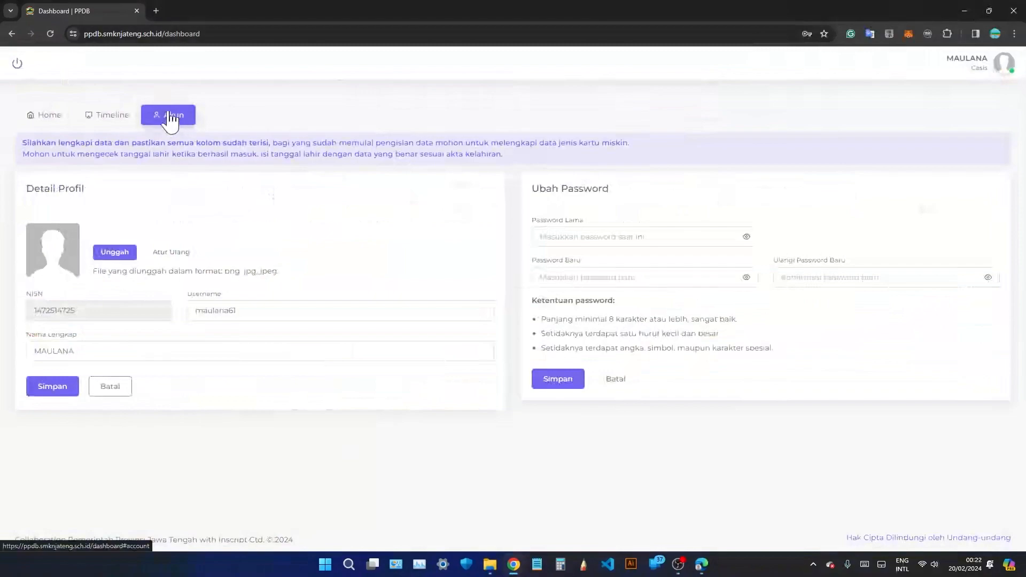
drag(243, 311, 177, 307)
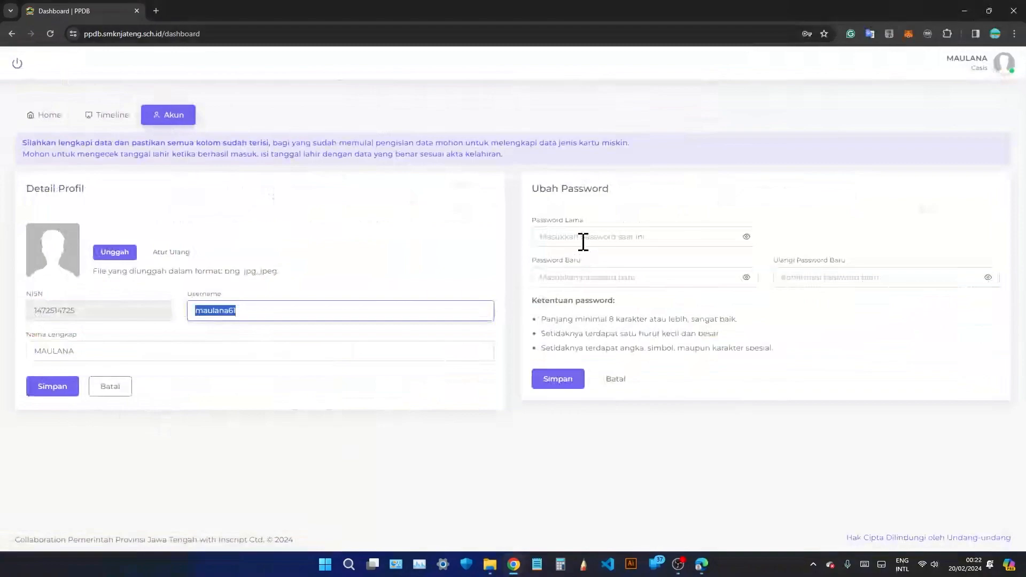
click(43, 126)
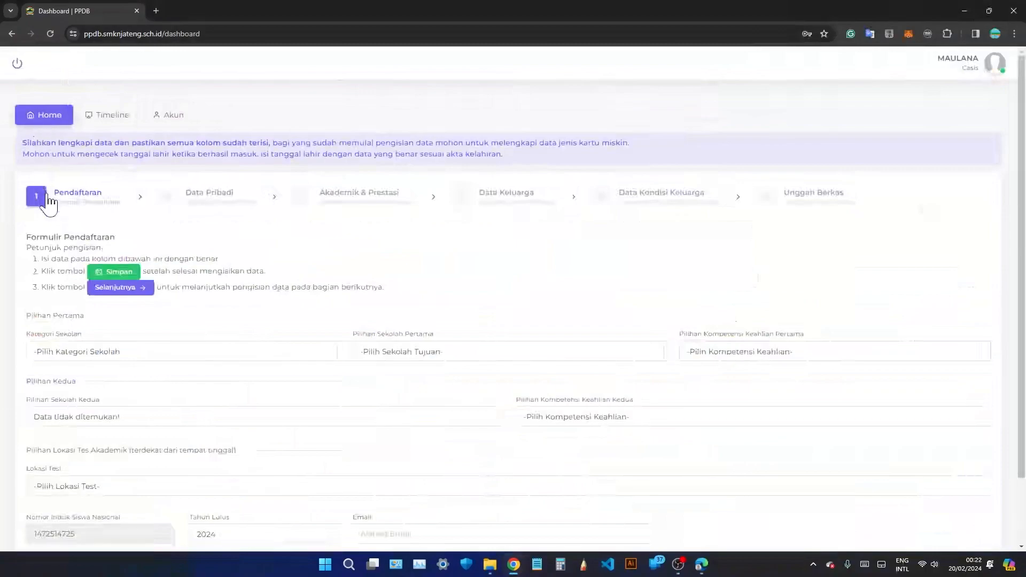
drag(36, 247, 101, 248)
click(66, 260)
click(114, 273)
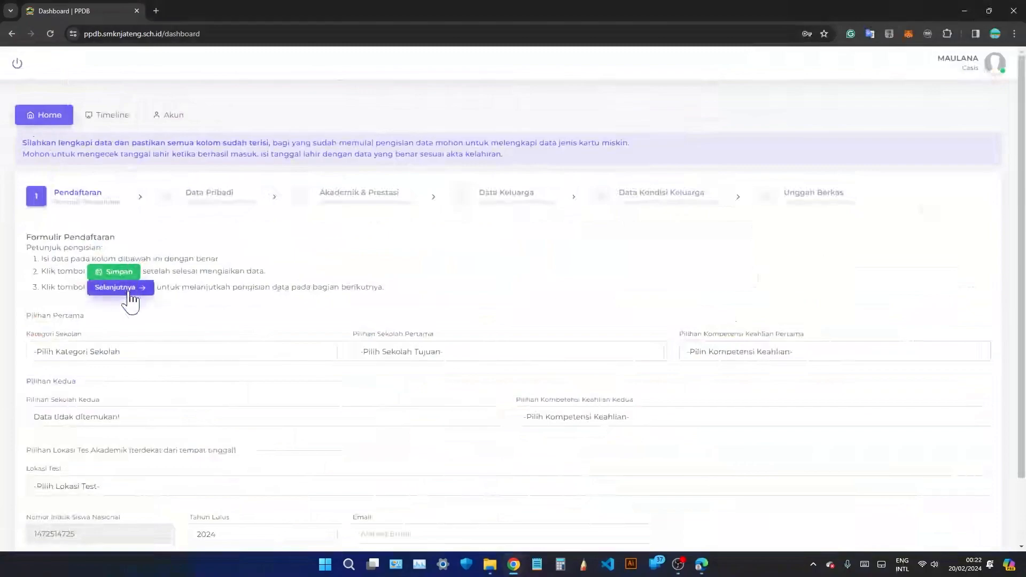
scroll(130, 302, down, 2)
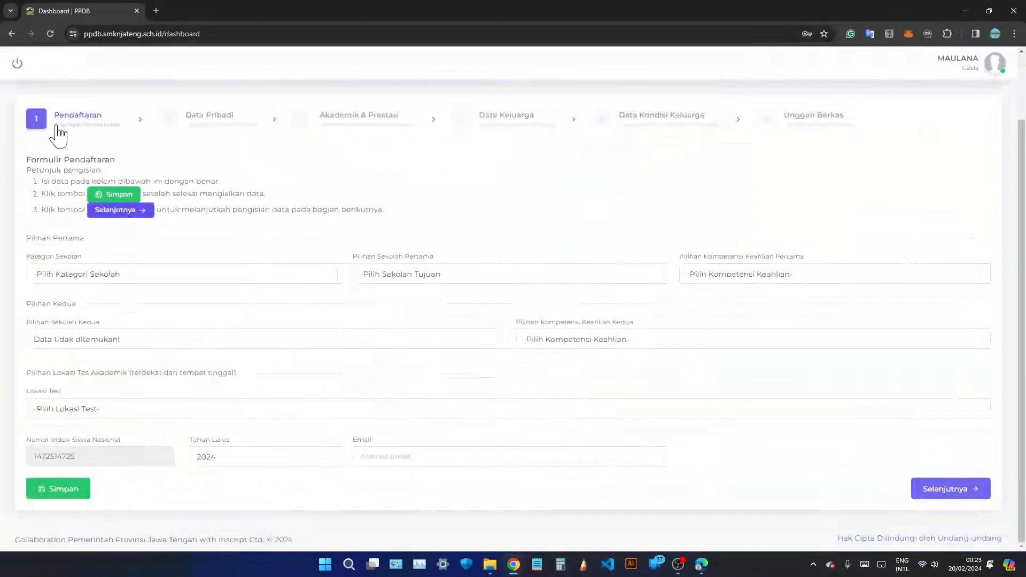
Look over the Pilihan Pertama and Pilihan Kedua sections and briefly try Semi Boarding as category.
drag(27, 238, 92, 249)
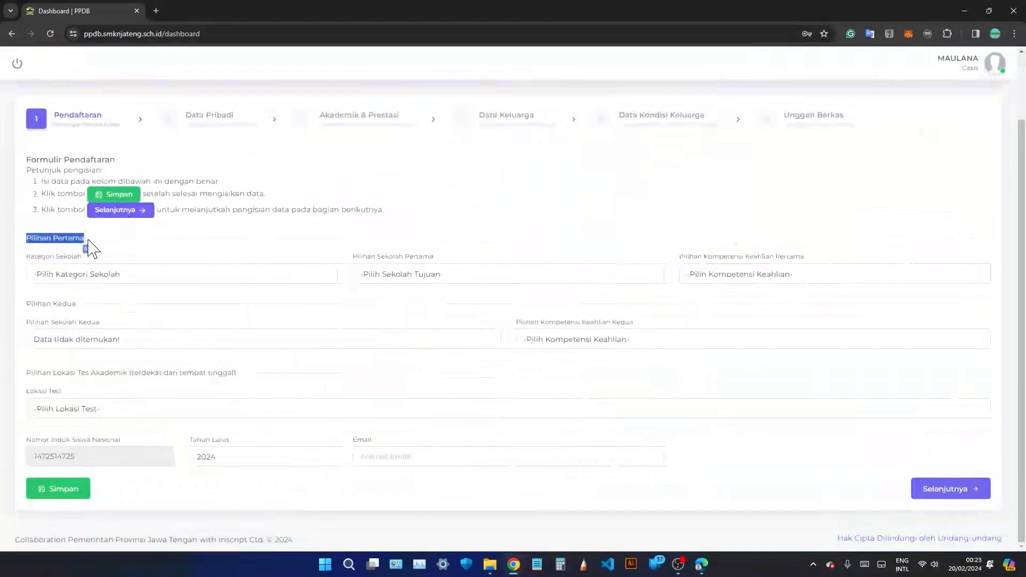
click(31, 304)
drag(31, 304, 81, 310)
click(91, 276)
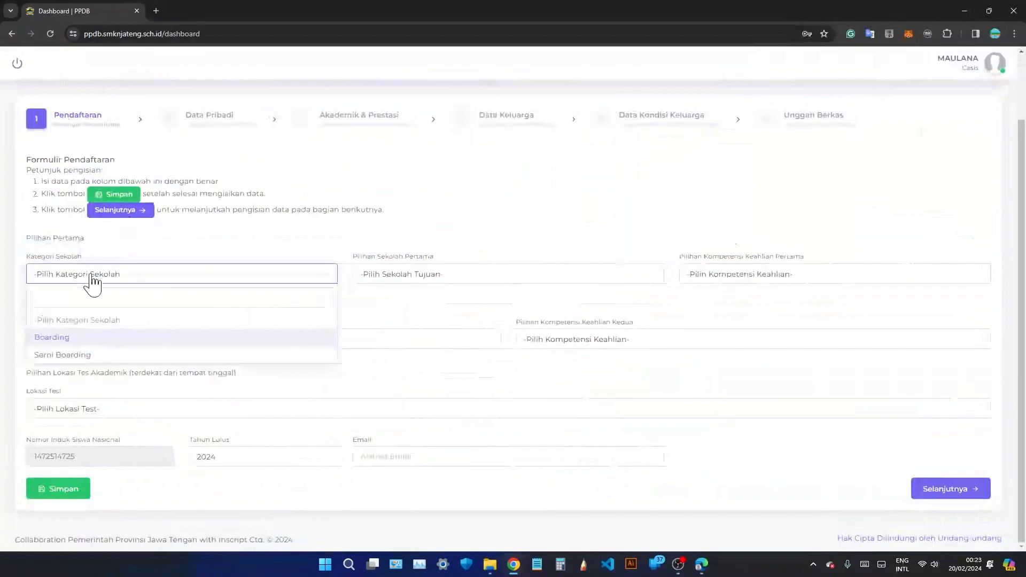
click(95, 355)
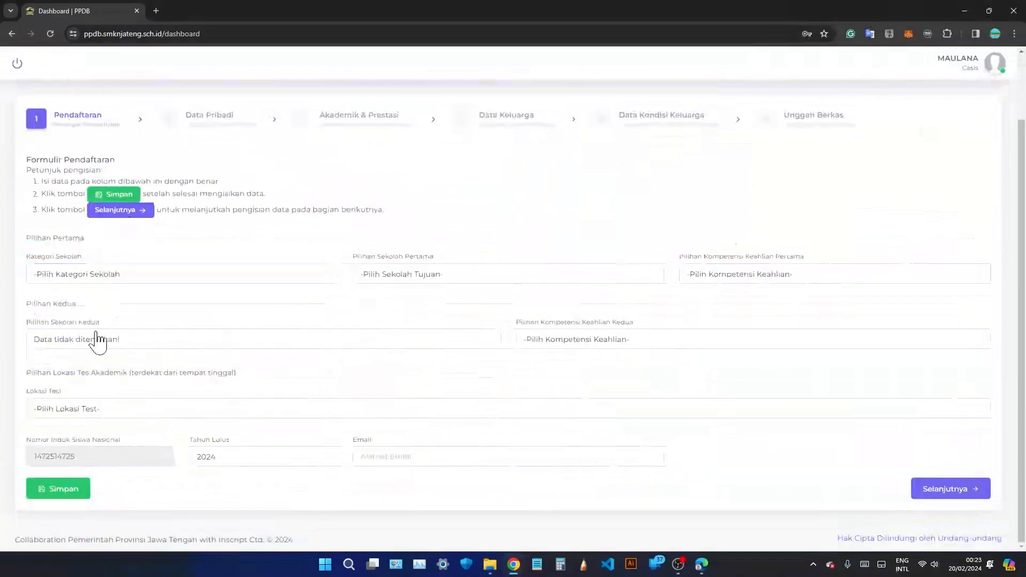
click(137, 277)
click(166, 250)
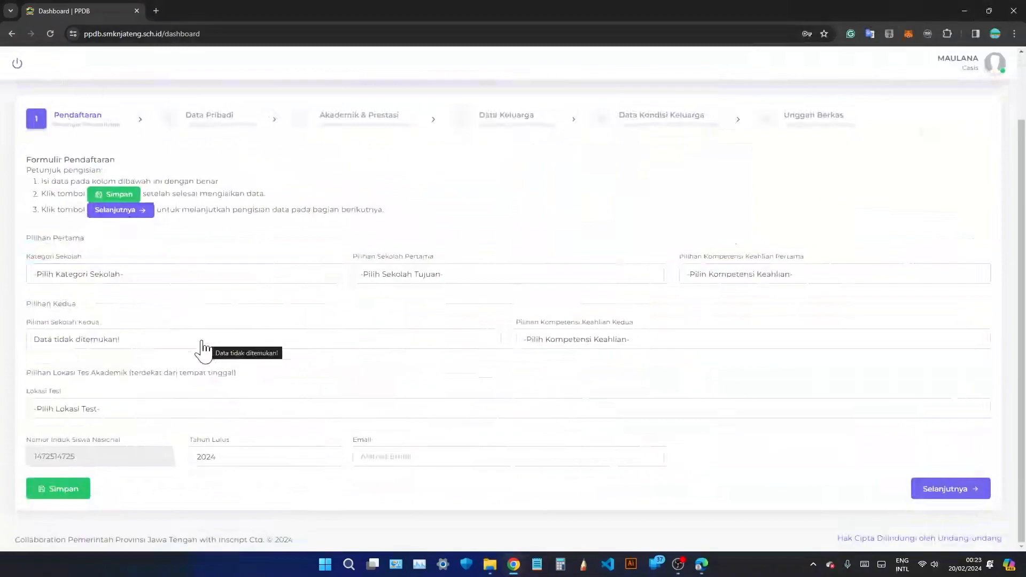
Set Kategori Sekolah to Boarding and the first-choice school to 69859366 | SMKN Jateng di Semarang.
click(145, 279)
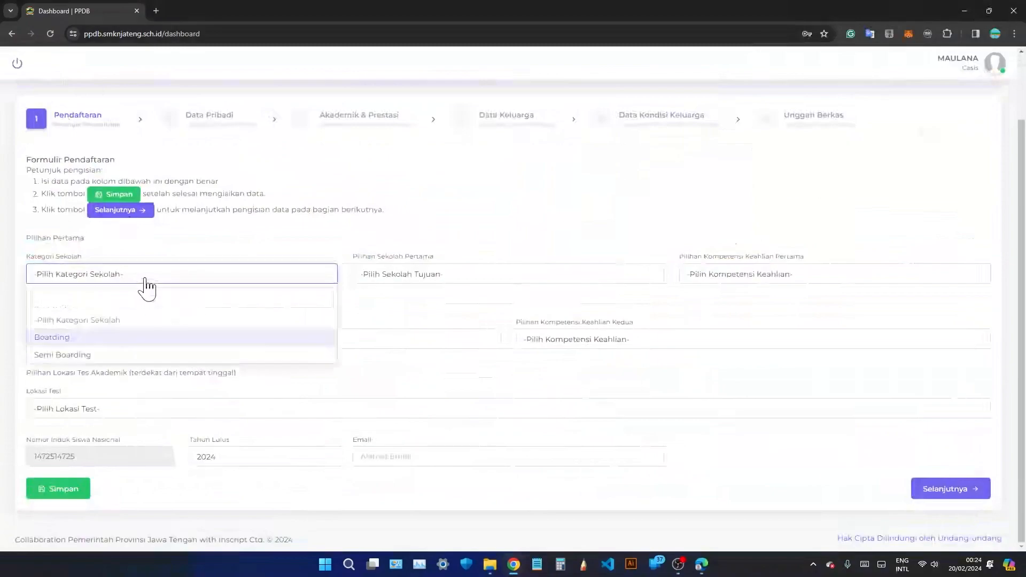
click(159, 337)
click(470, 280)
click(474, 354)
click(703, 282)
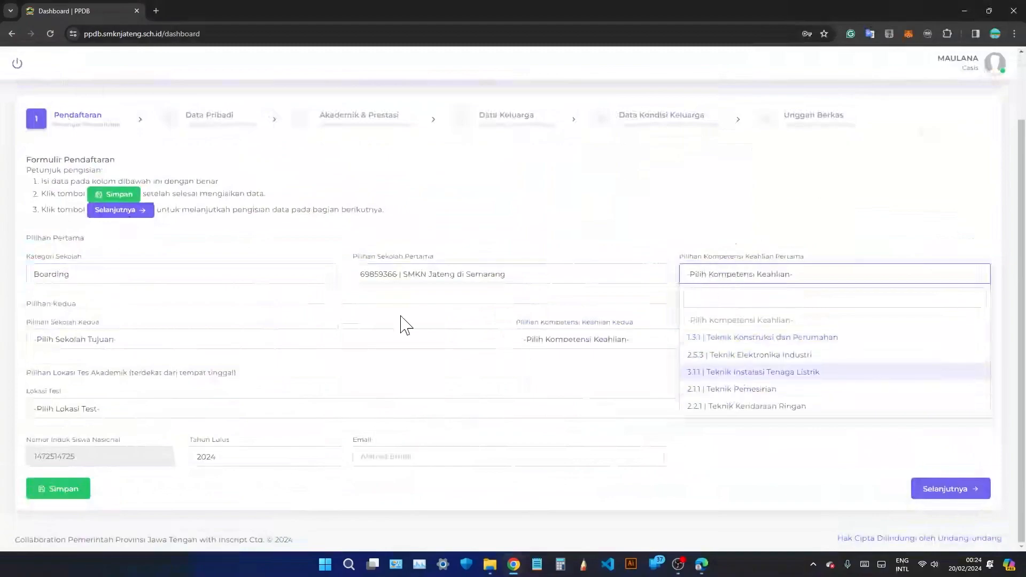
Try the Semi Boarding category with SMKN 2 Wonosobo as first-choice school.
click(286, 284)
click(220, 356)
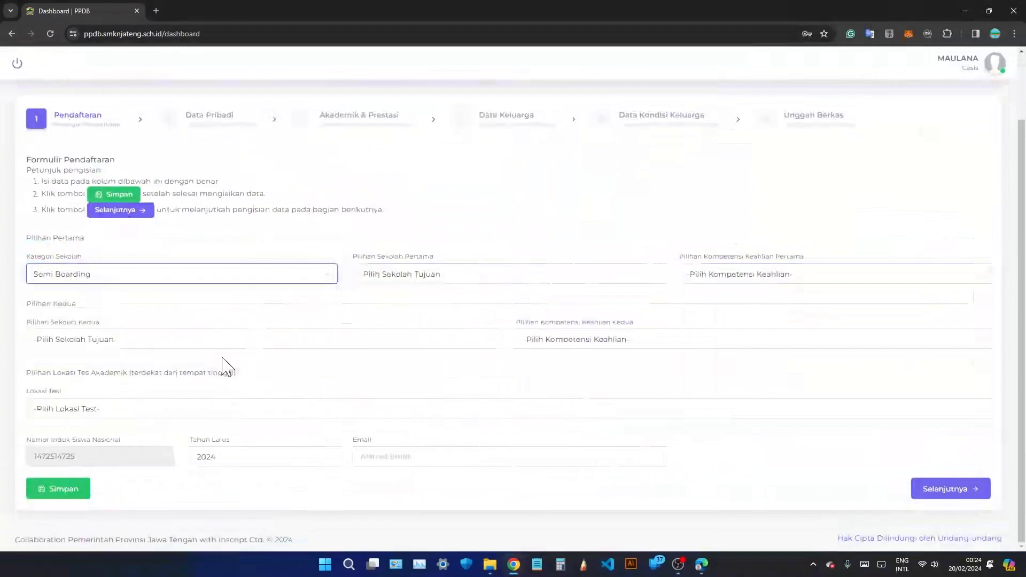
click(436, 277)
click(444, 390)
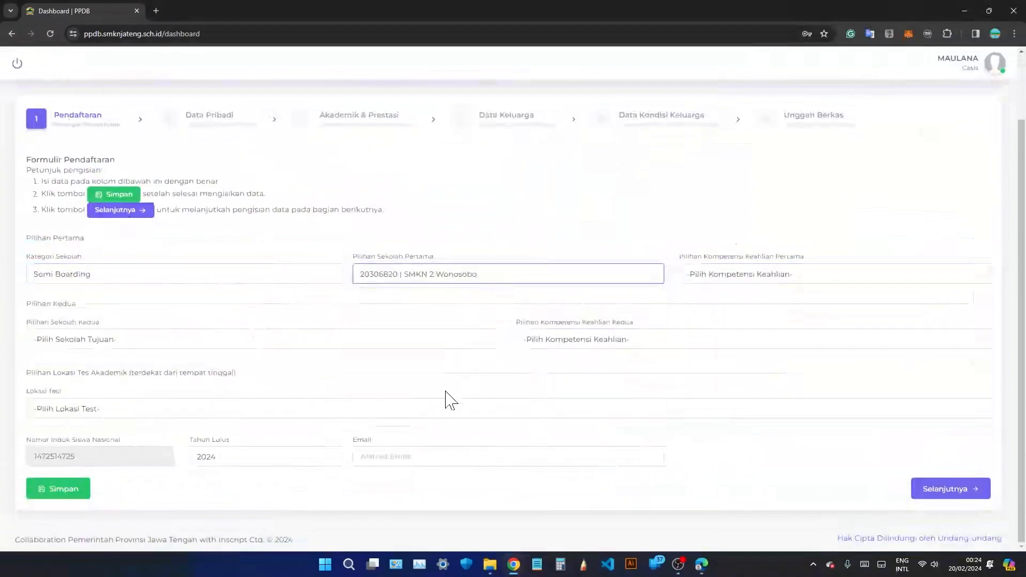
click(740, 276)
scroll(745, 366, down, 1)
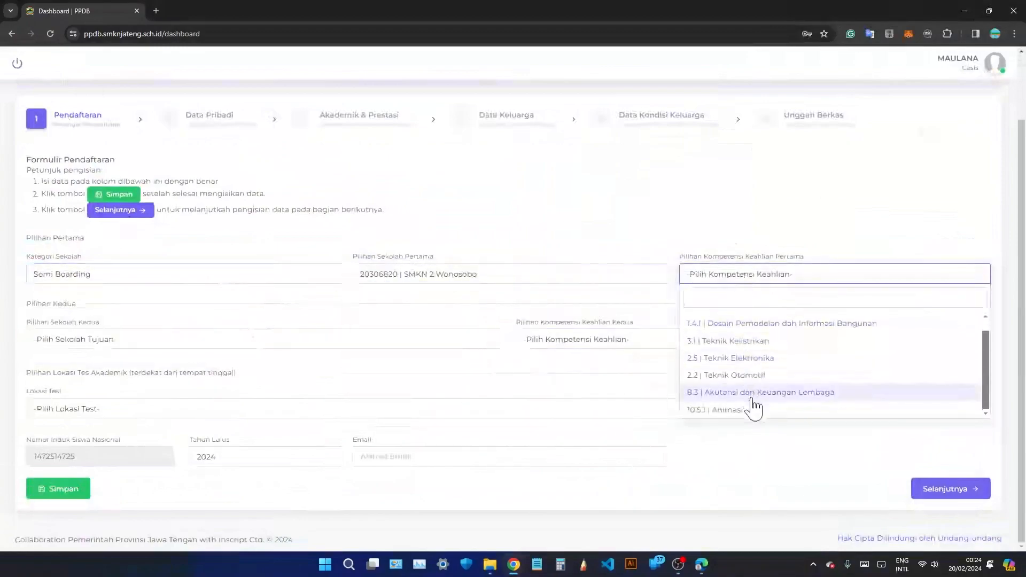
scroll(753, 406, up, 1)
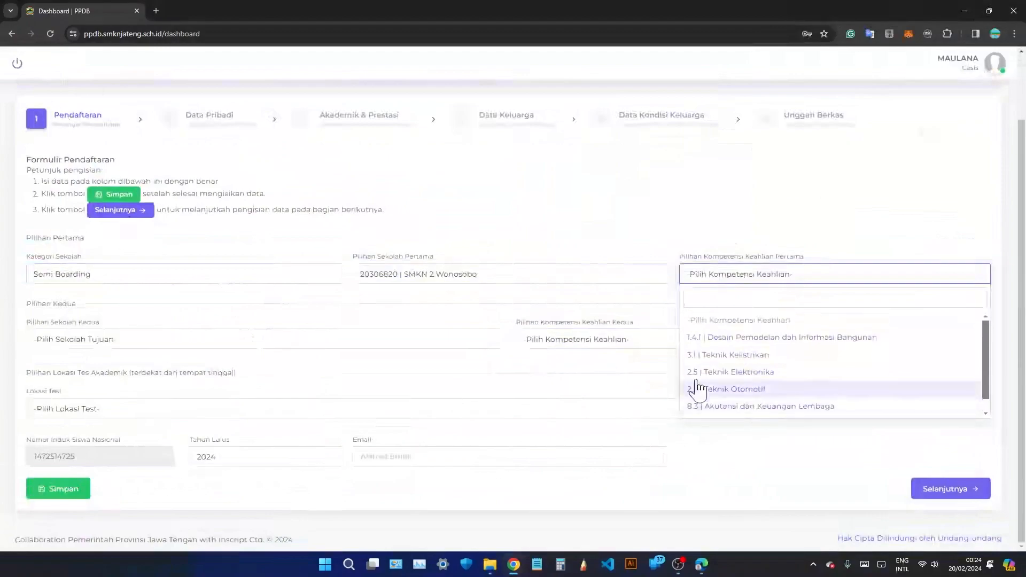
Revert to Boarding, SMKN Jateng di Semarang, with first competency 2.5.3 Teknik Elektronika Industri.
click(288, 274)
click(281, 337)
click(407, 275)
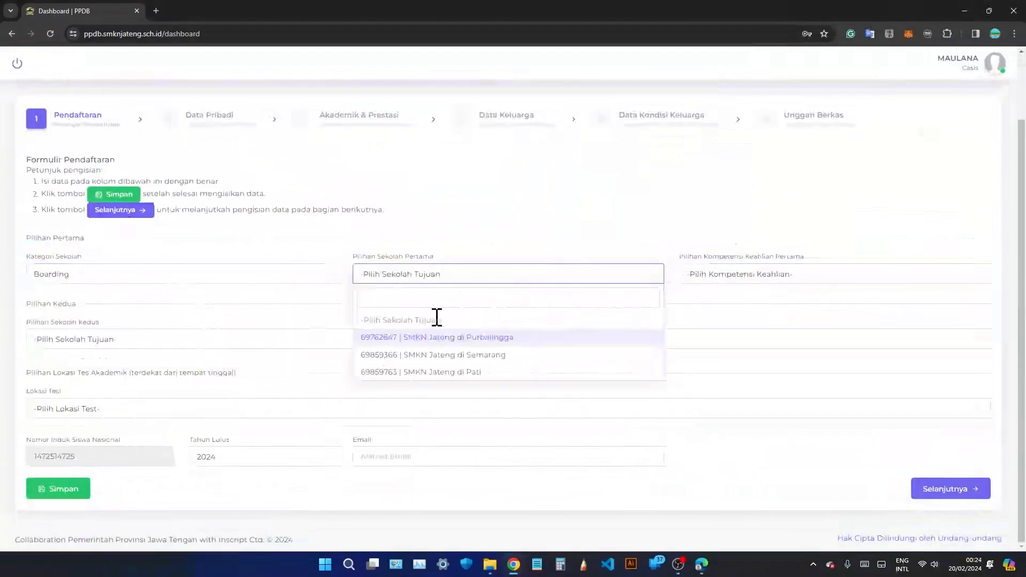
click(452, 355)
click(746, 276)
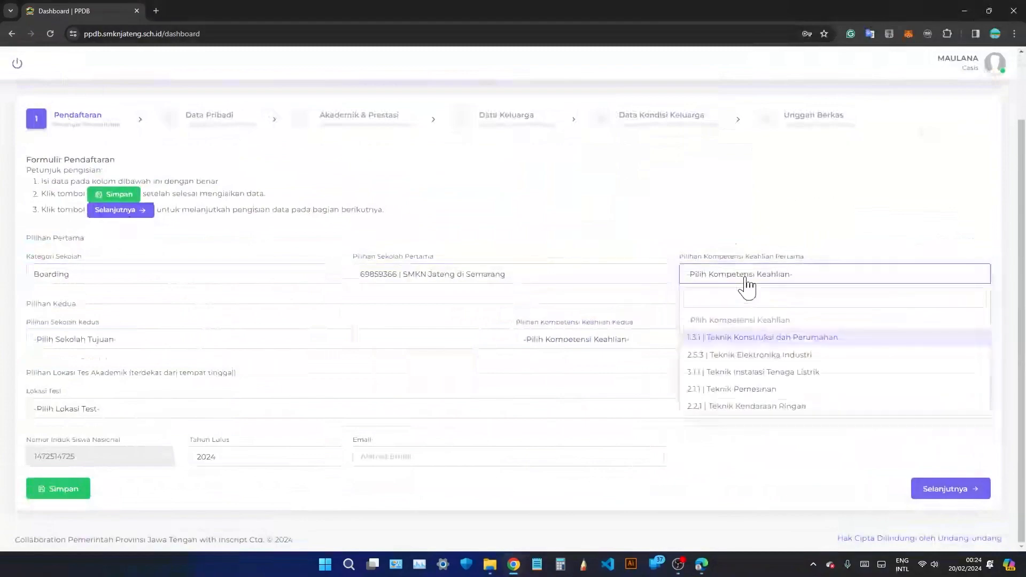
click(770, 356)
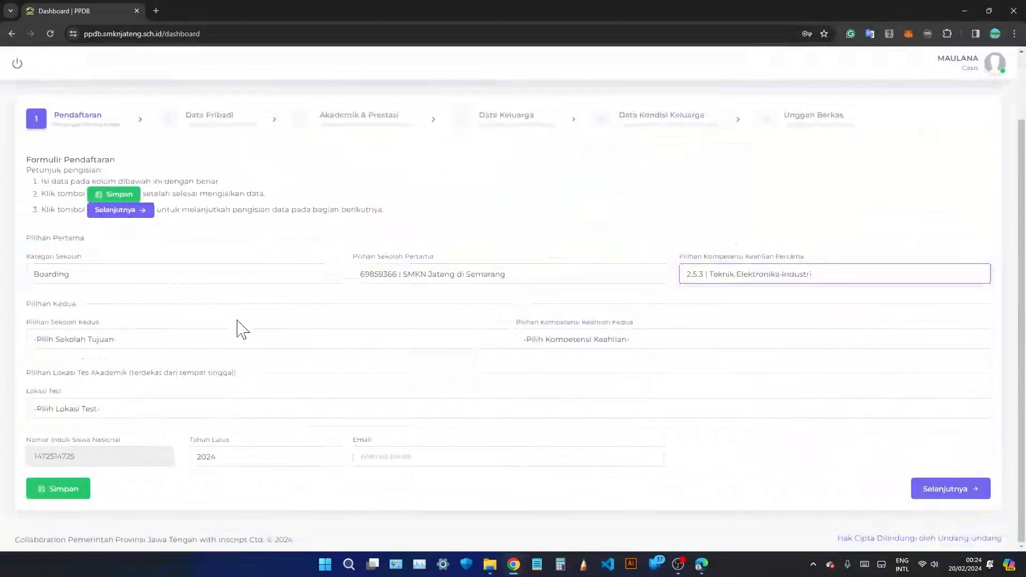
Set the second choice to 20306180 | SMKN 1 Purworejo with competency 1.5 | Teknik Furniture.
click(220, 341)
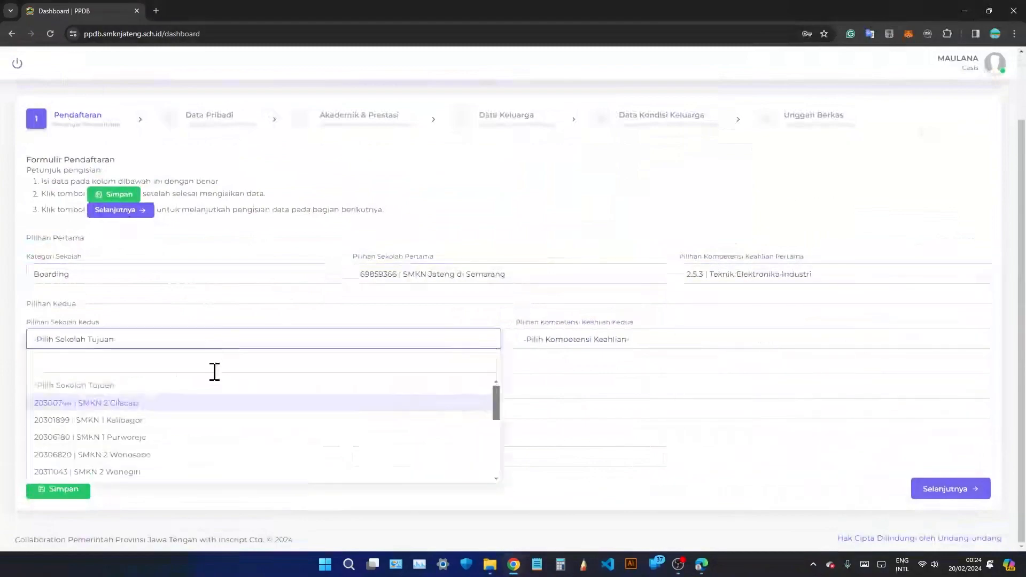
click(201, 438)
click(581, 342)
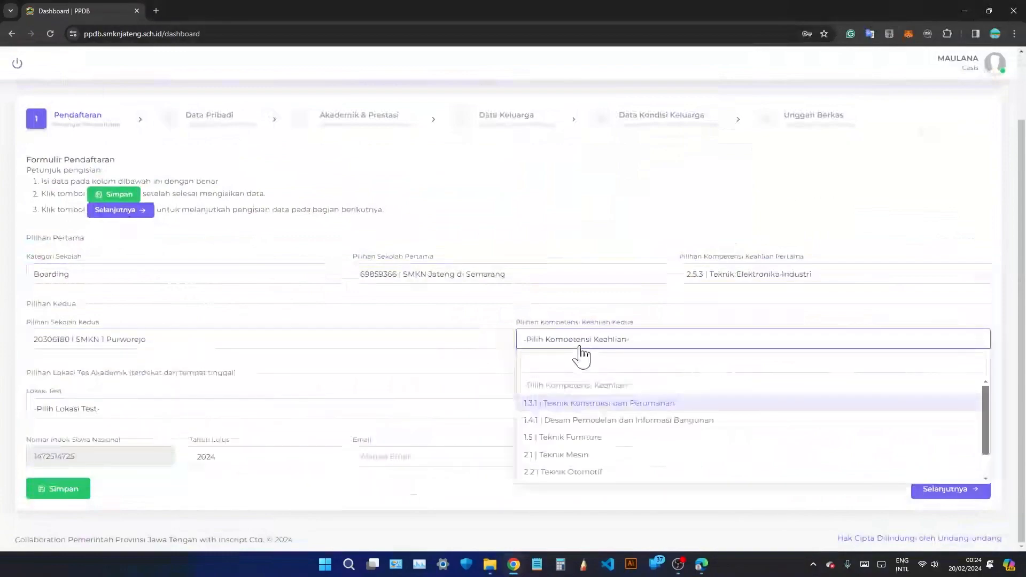
click(587, 437)
click(515, 364)
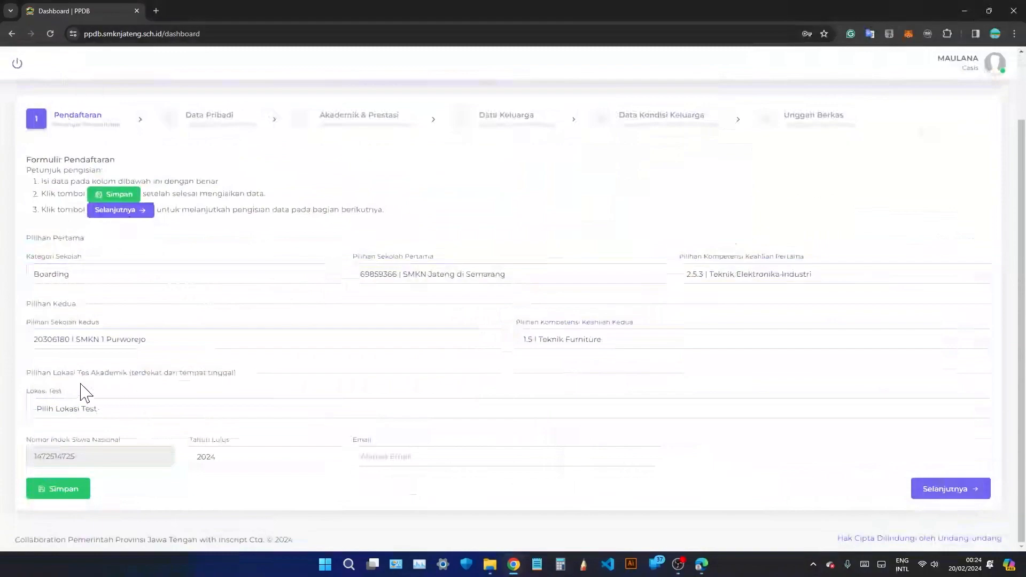
Scroll the Lokasi Test list and choose SMKN 2 Wonosobo as the test location.
drag(51, 373, 127, 373)
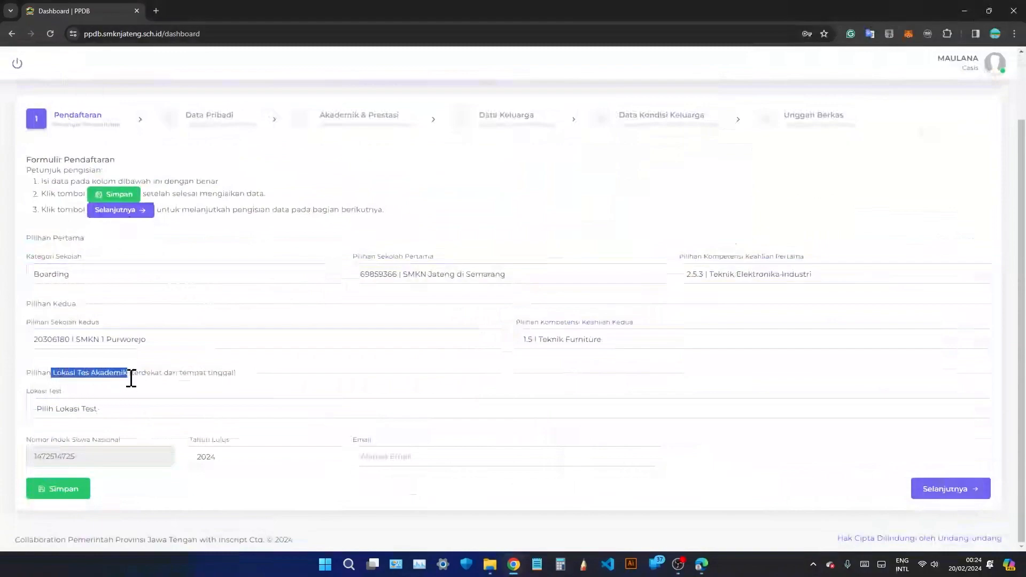
click(142, 425)
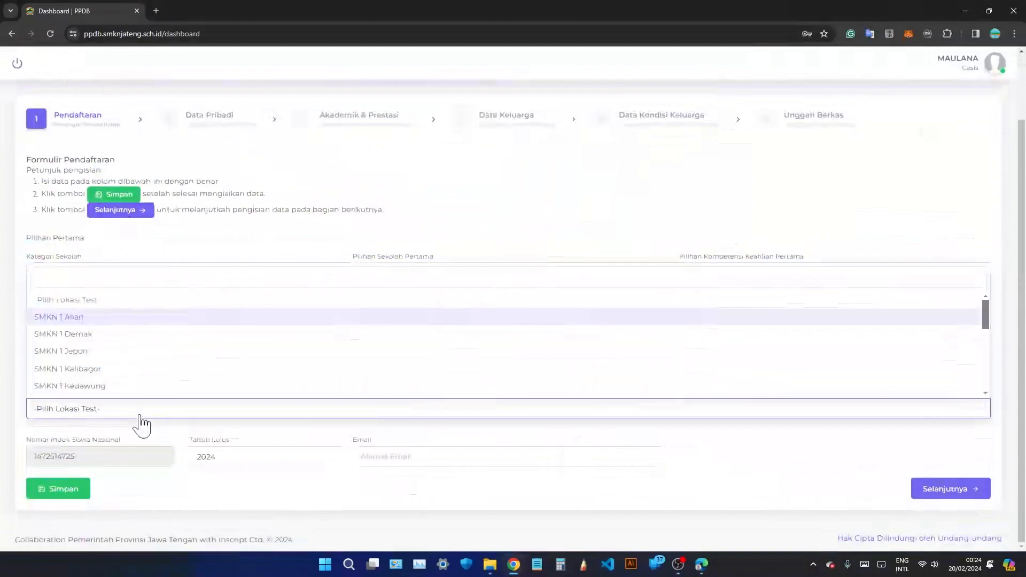
scroll(165, 346, down, 5)
scroll(165, 346, down, 4)
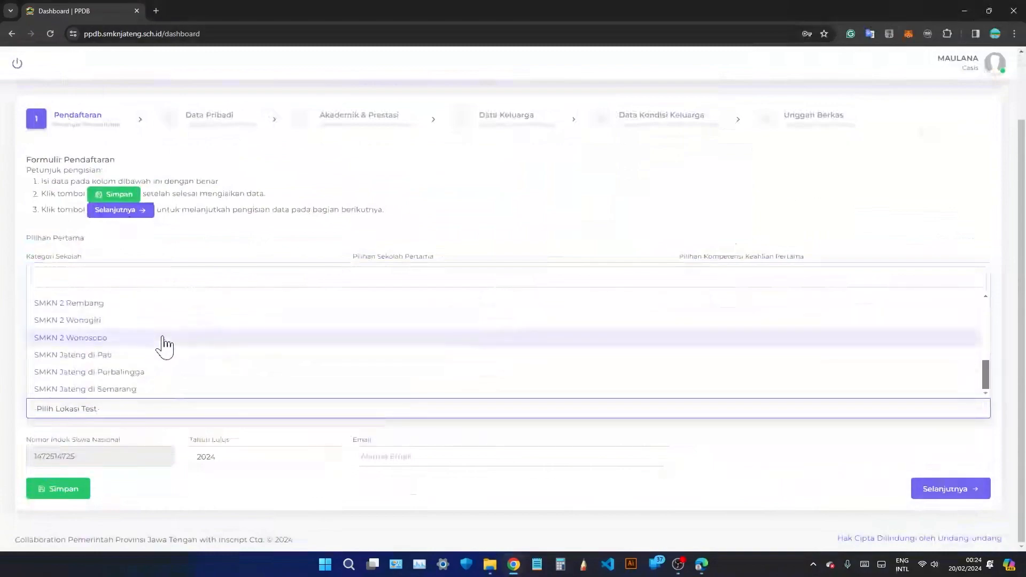
scroll(166, 346, up, 10)
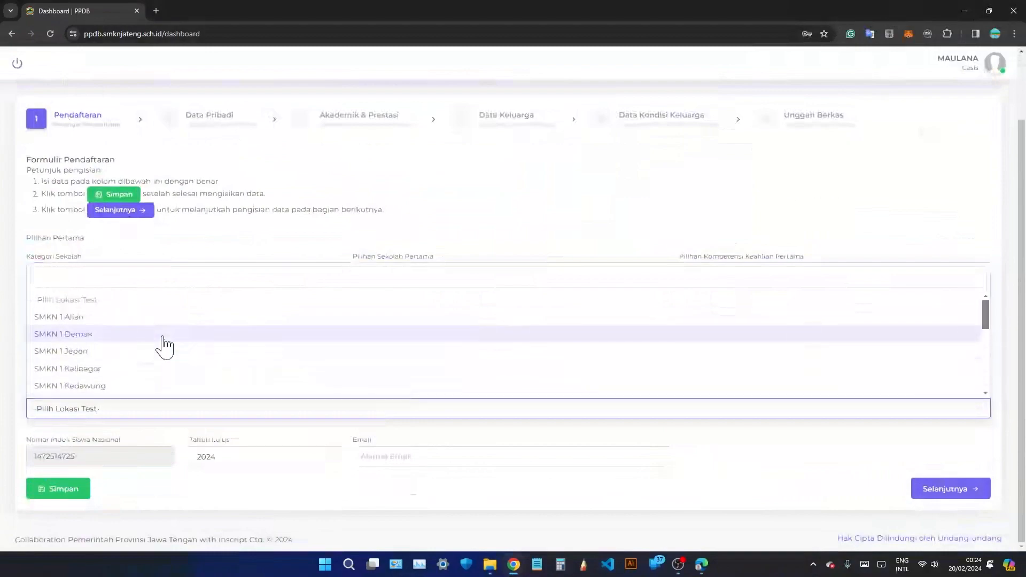
scroll(164, 346, down, 10)
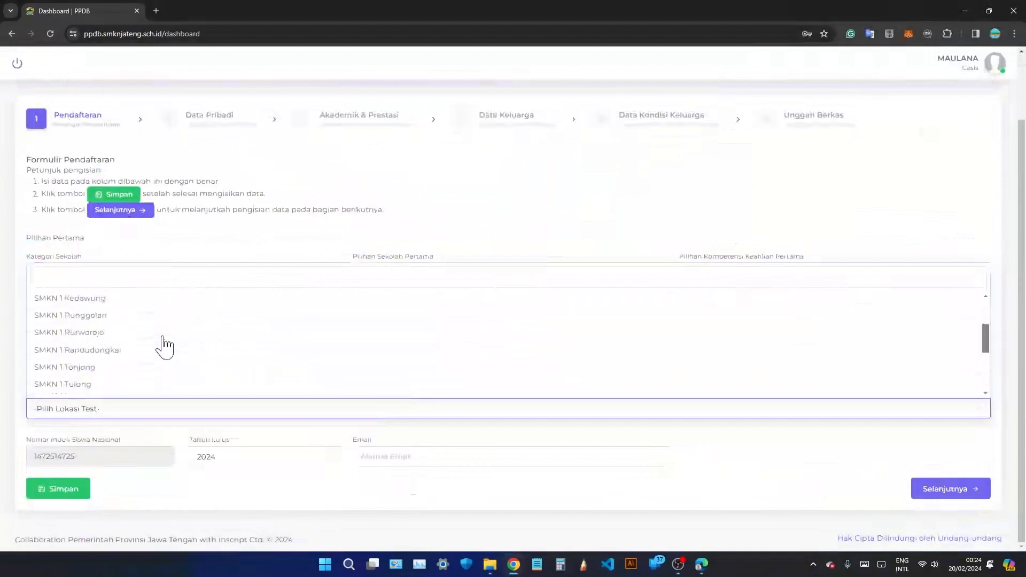
scroll(159, 399, up, 1)
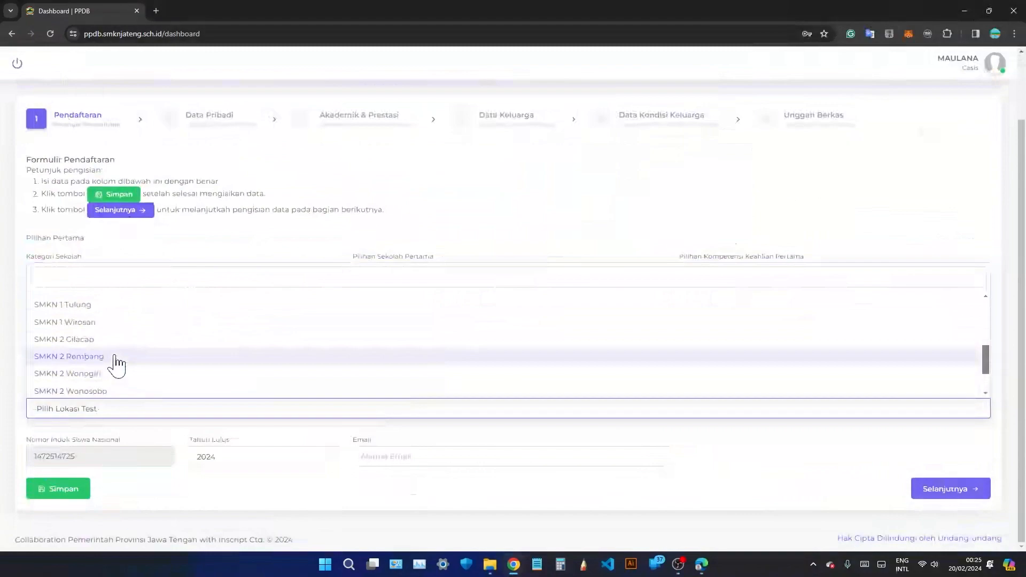
scroll(116, 361, up, 1)
scroll(140, 347, up, 2)
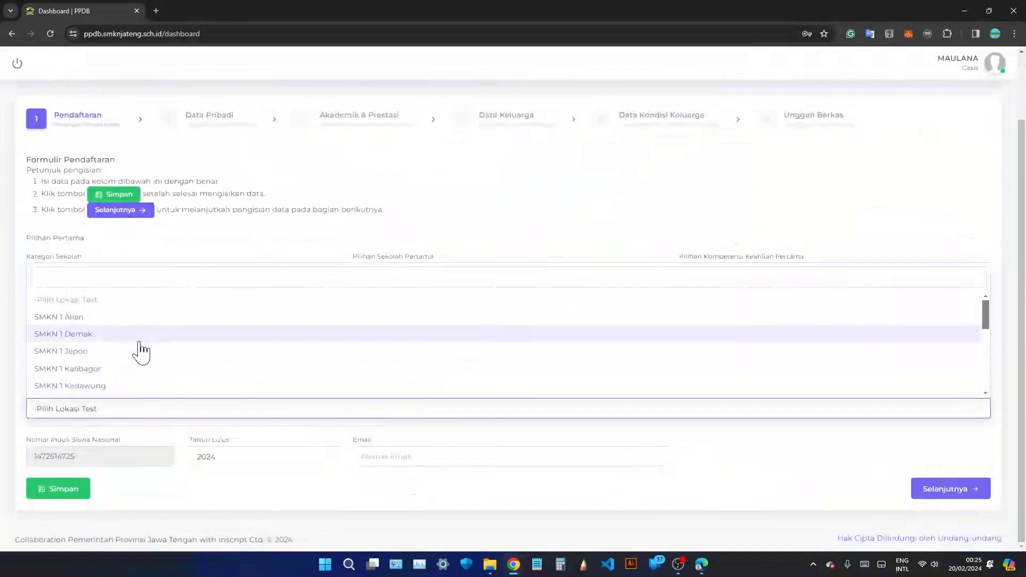
scroll(141, 350, down, 10)
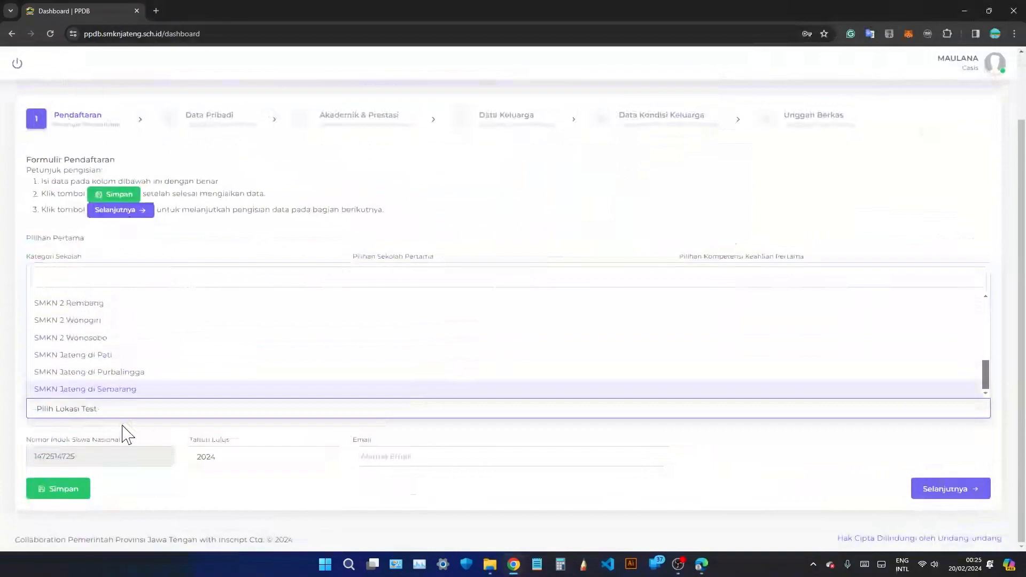
click(167, 345)
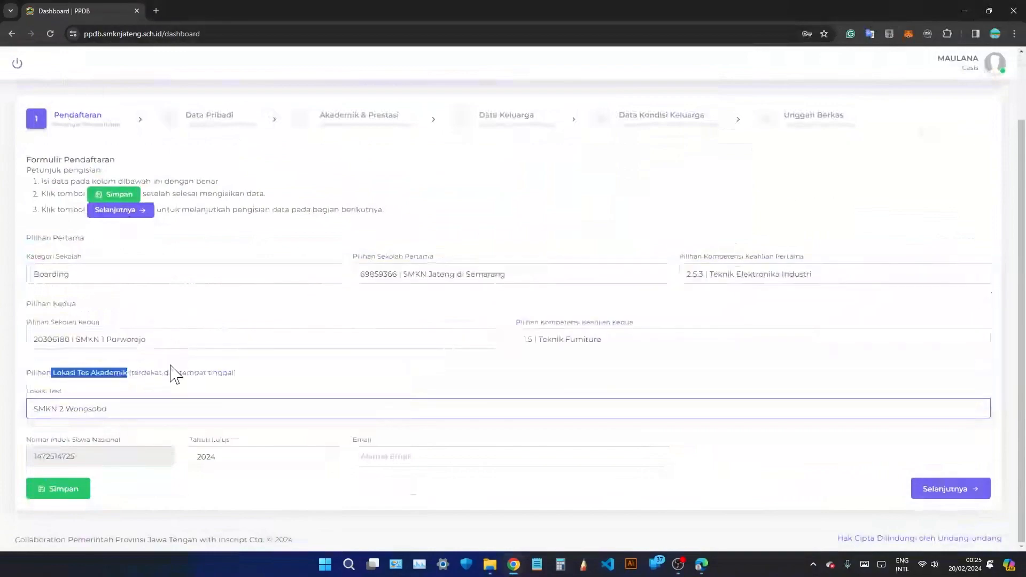
click(499, 504)
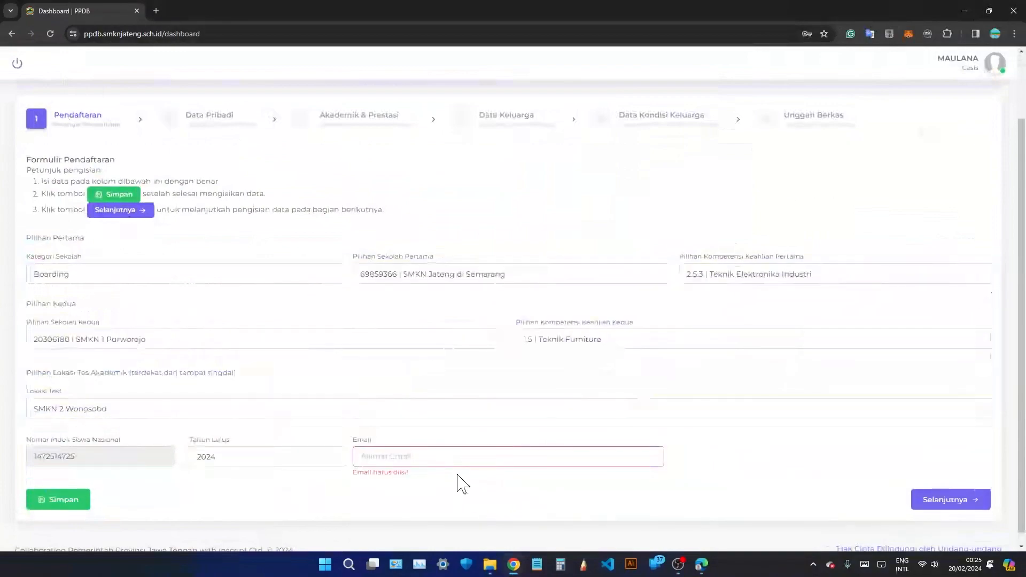
Enter the applicant's e-mail address, save the Pendaftaran form, and continue to Data Pribadi.
click(401, 456)
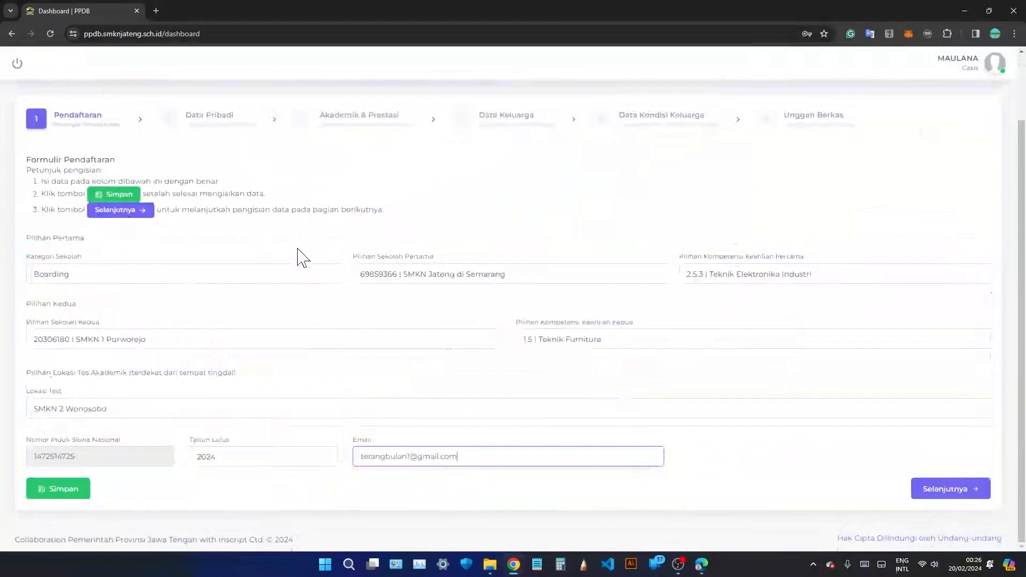
click(73, 495)
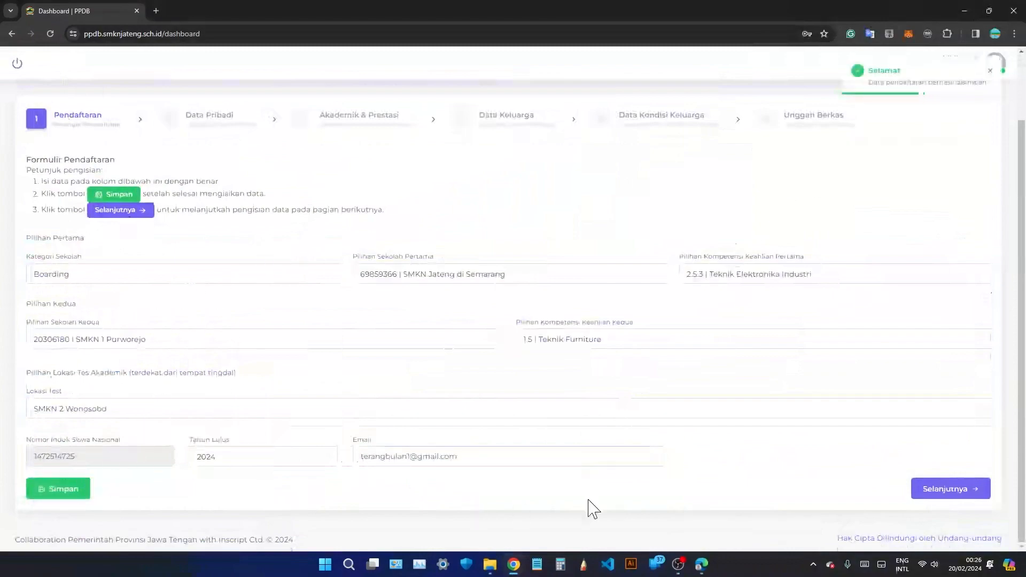
click(968, 489)
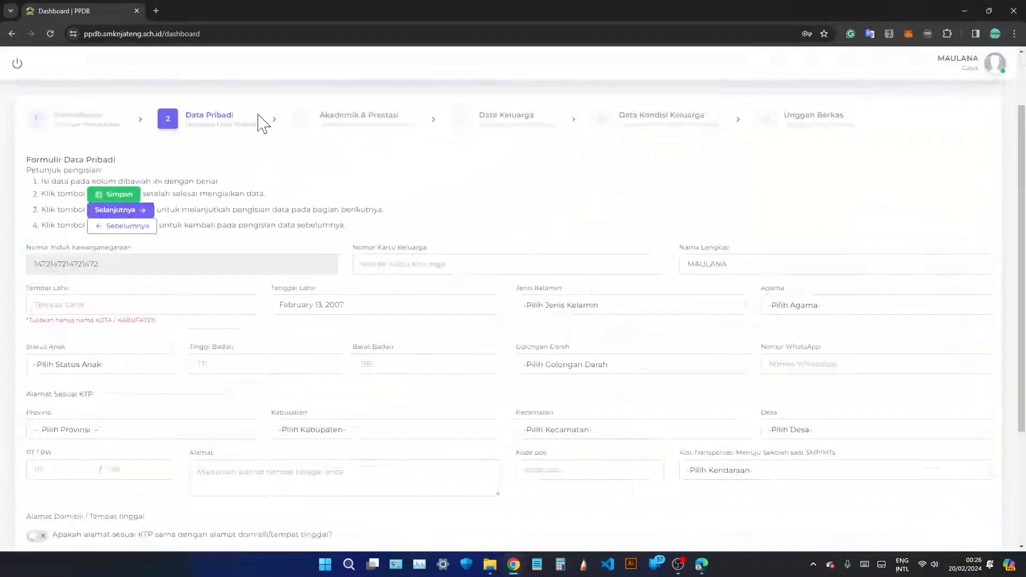
Enter the family card number in Nomor Kartu Keluarga, correcting an extra digit.
click(420, 266)
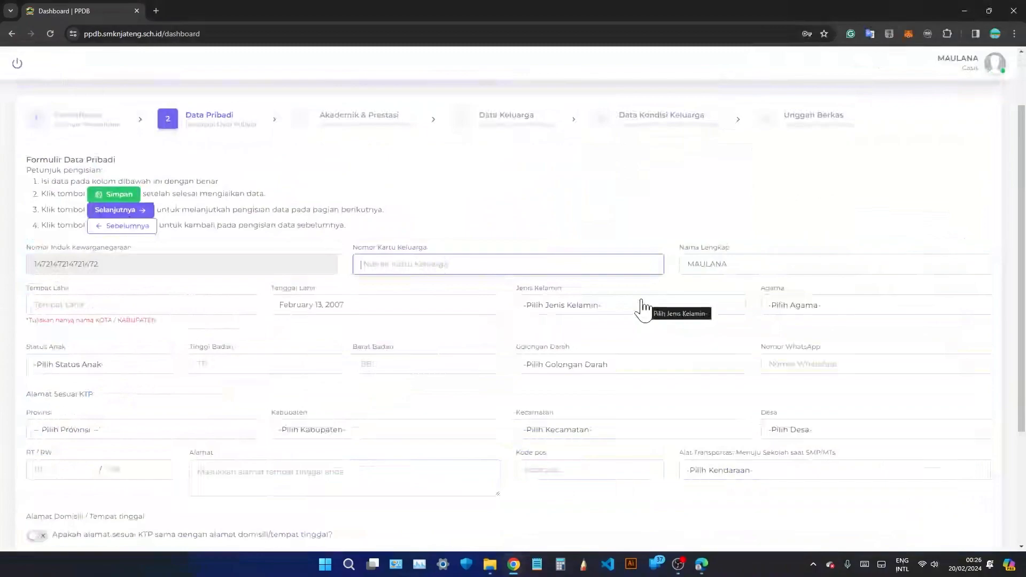
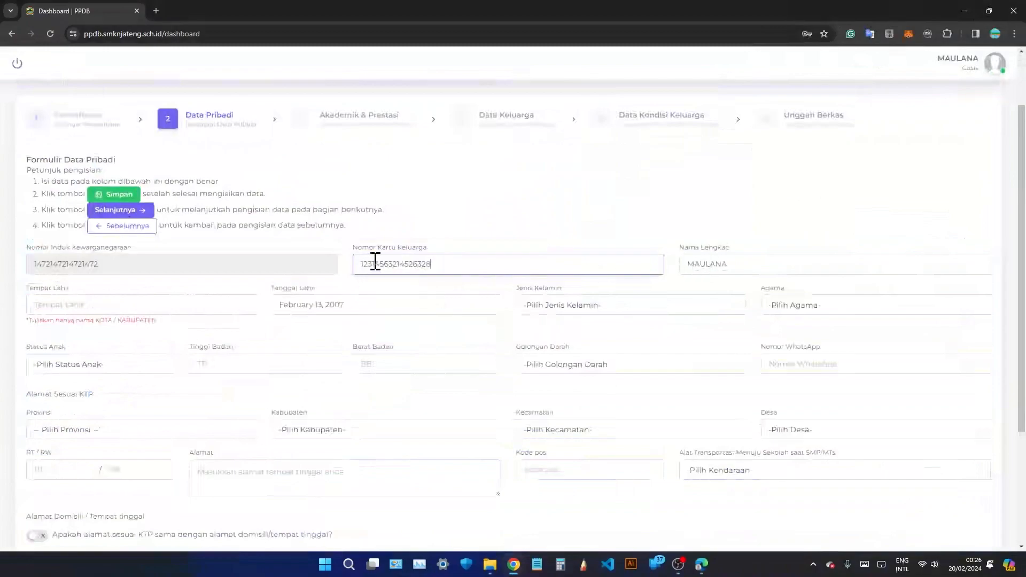
click(214, 285)
Set Tempat Lahir to purworejo, Jenis Kelamin to Laki-laki and Agama to Islam.
click(56, 306)
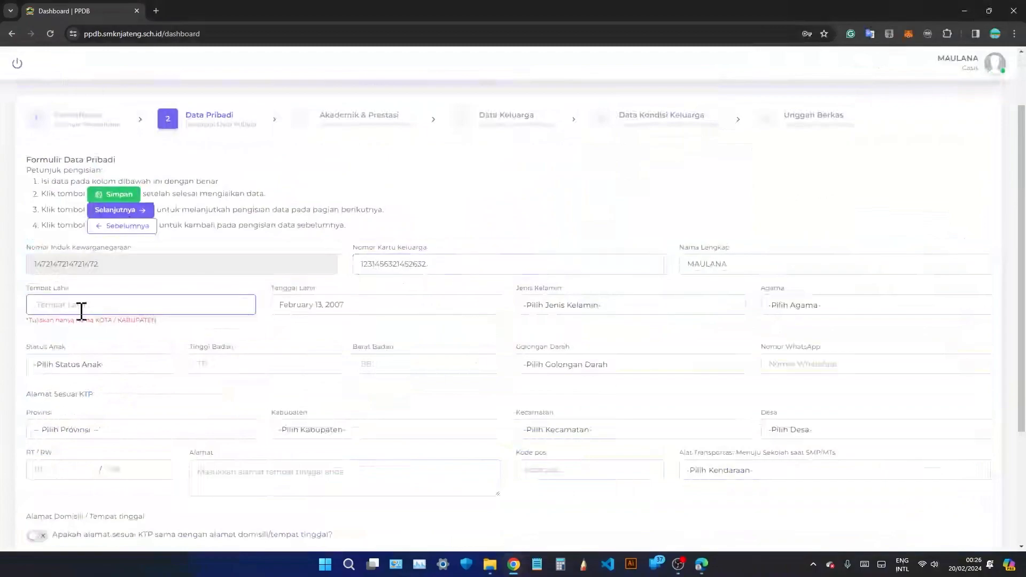
text(purworejo)
click(524, 310)
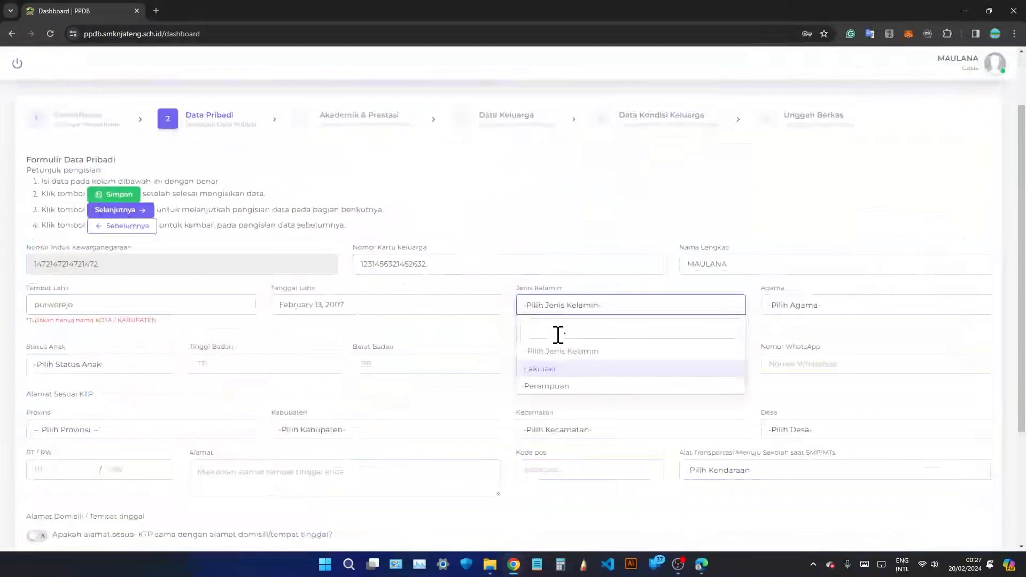
click(561, 367)
click(793, 314)
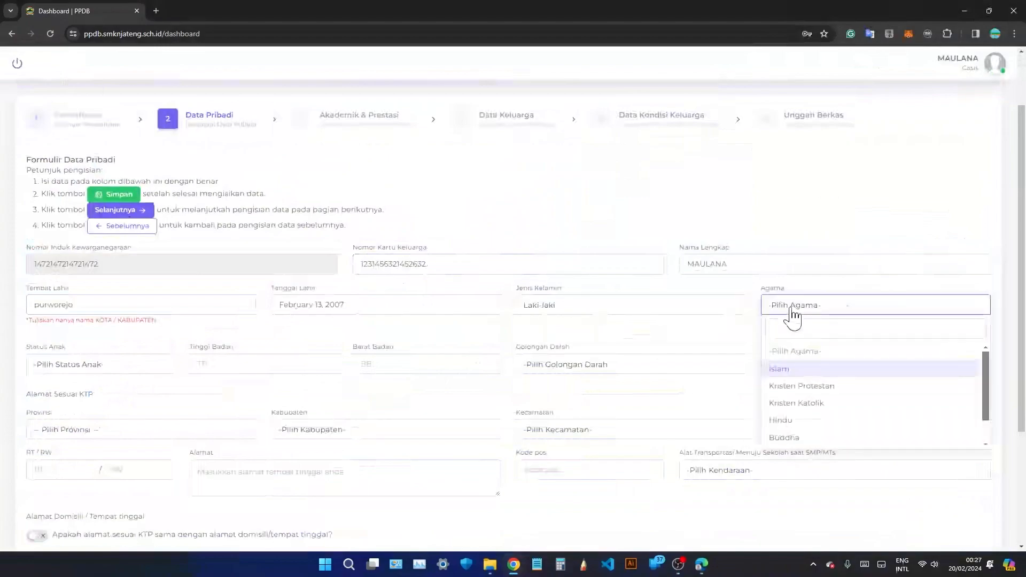
scroll(815, 387, down, 1)
scroll(818, 387, up, 1)
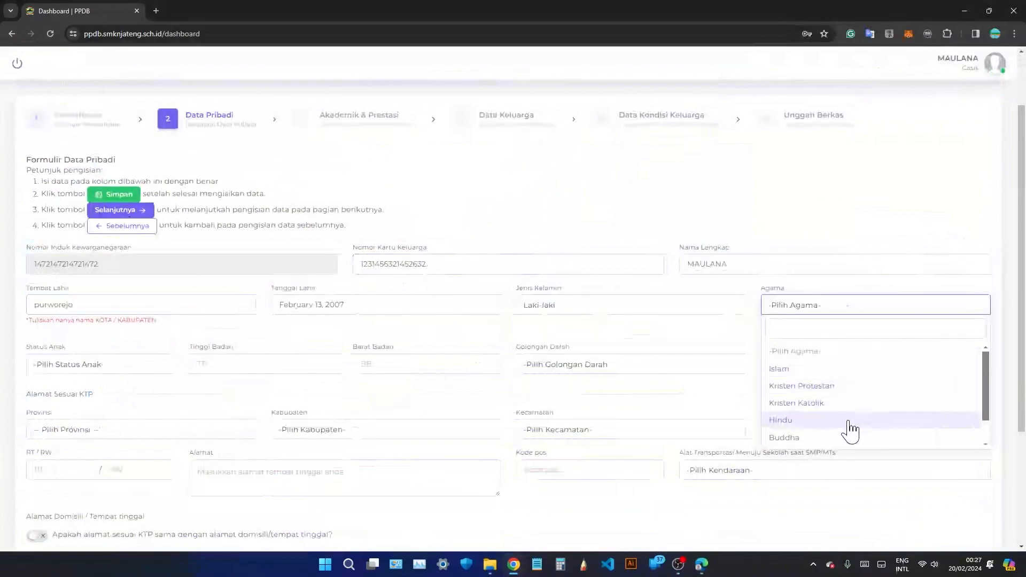
scroll(841, 447, down, 1)
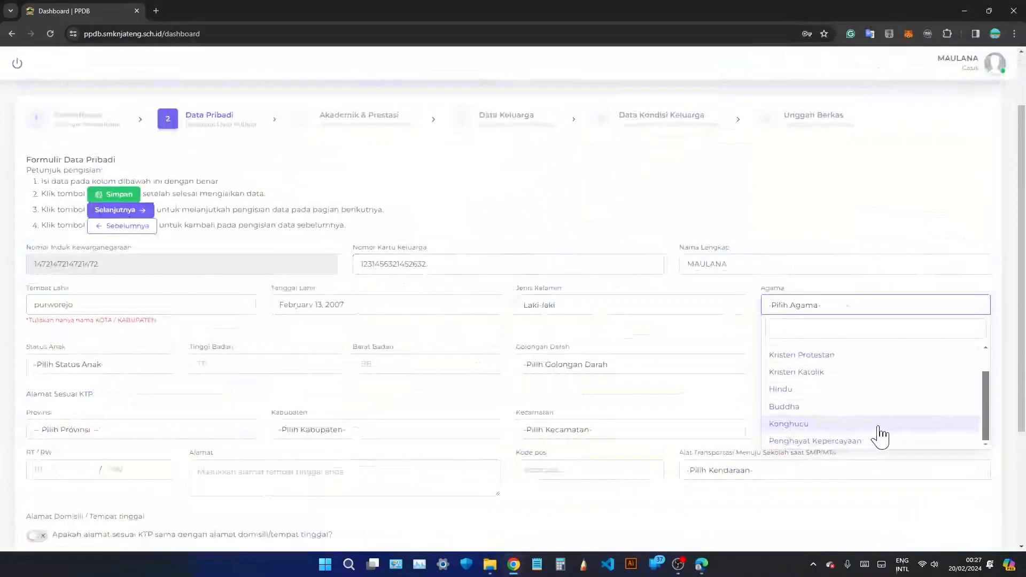
scroll(828, 384, up, 1)
click(830, 370)
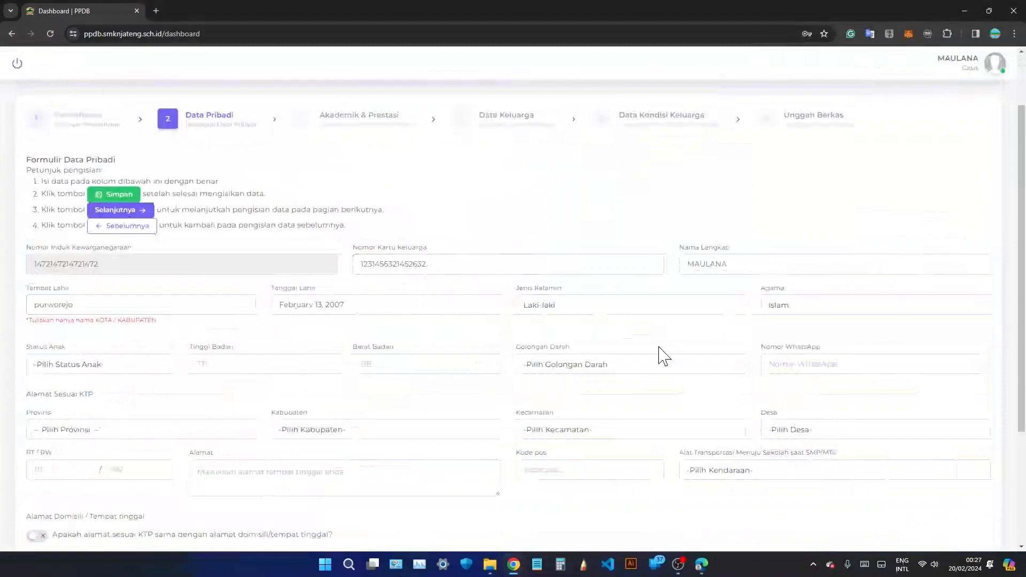
Set Status Anak to Anak Kandung and fill in the body height and weight.
click(140, 374)
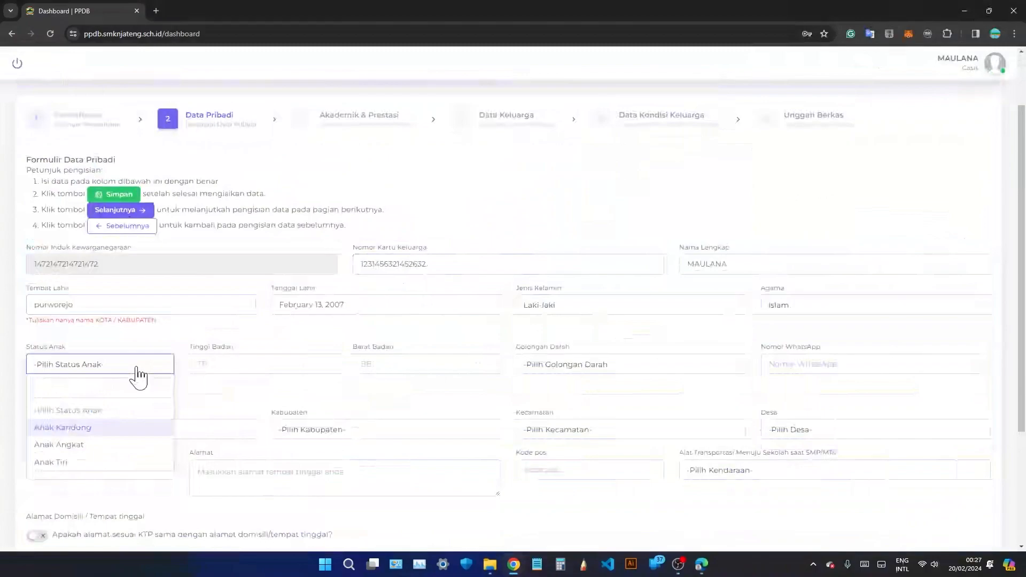
click(132, 430)
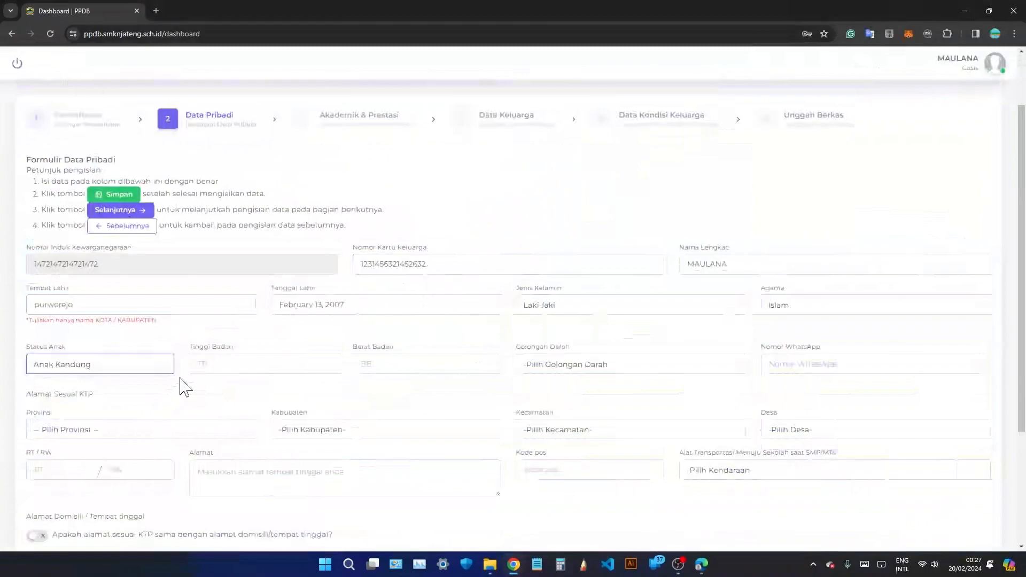
click(225, 365)
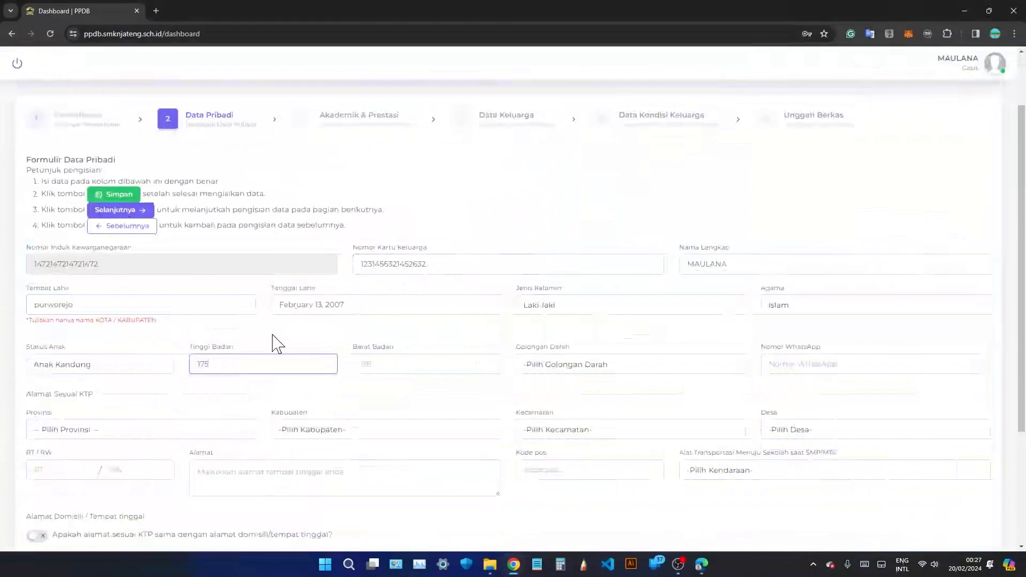
click(389, 369)
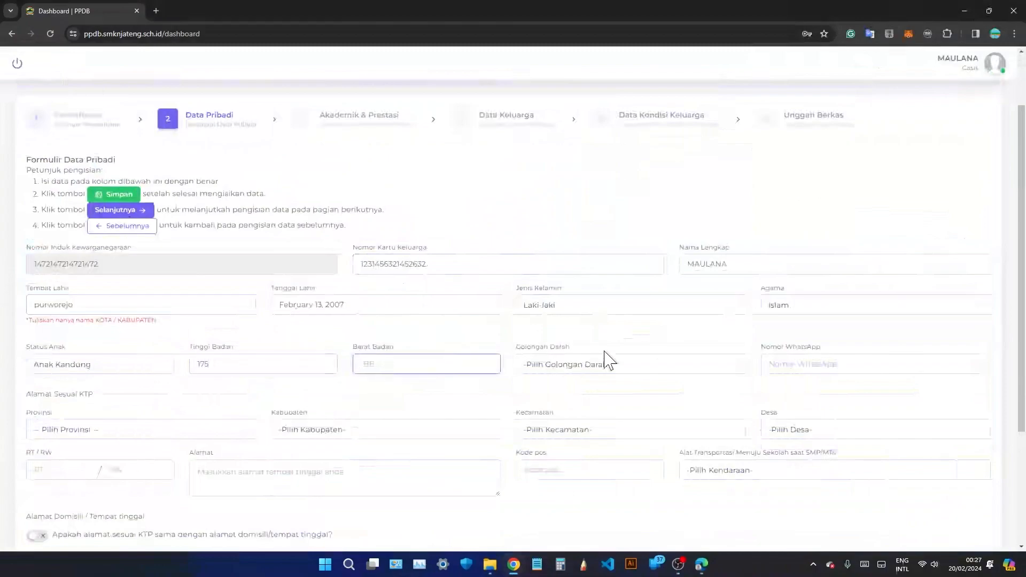
text(65)
Choose blood type AB and enter the applicant's WhatsApp phone number.
click(626, 365)
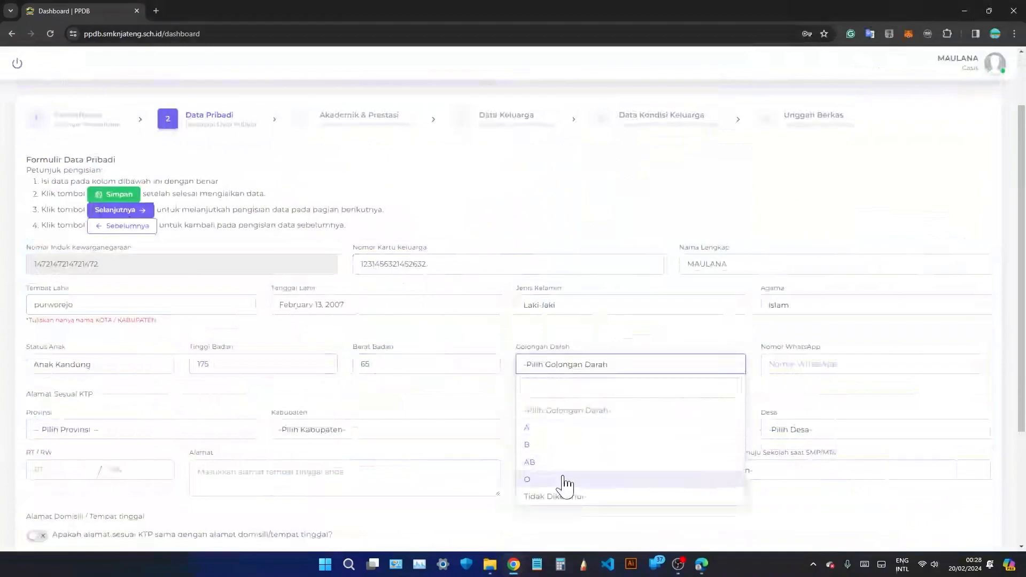
click(588, 462)
click(803, 365)
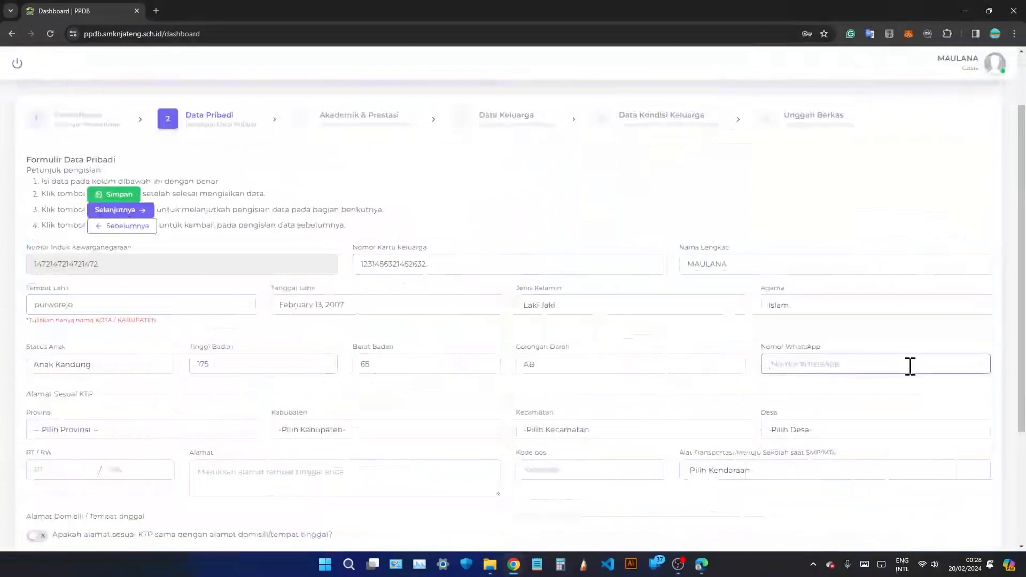
Select province JAWA TENGAH, KABUPATEN BANJARNEGARA, district PURWANEGARA and village KALITENGAH.
scroll(105, 390, down, 1)
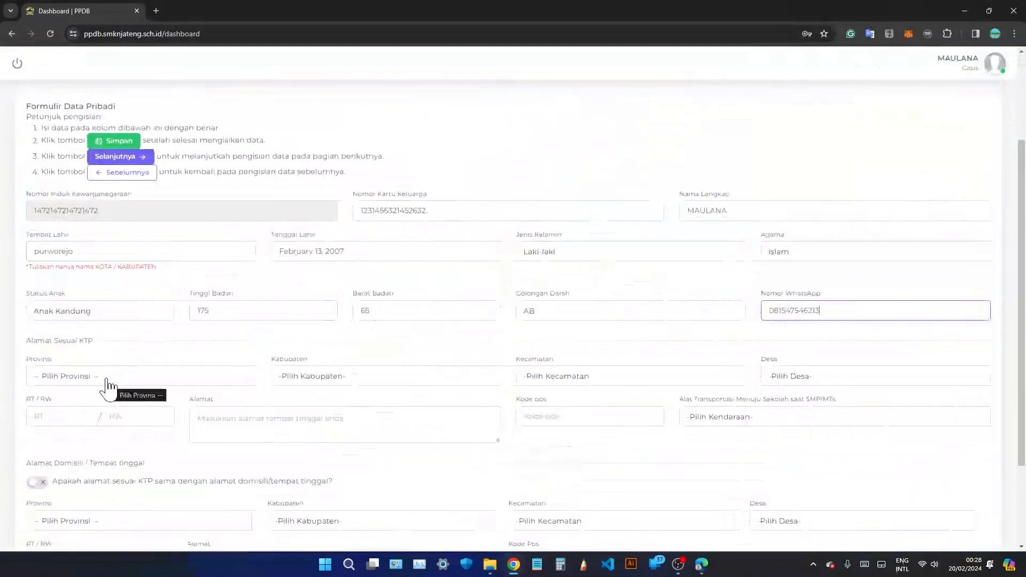
drag(93, 341, 29, 342)
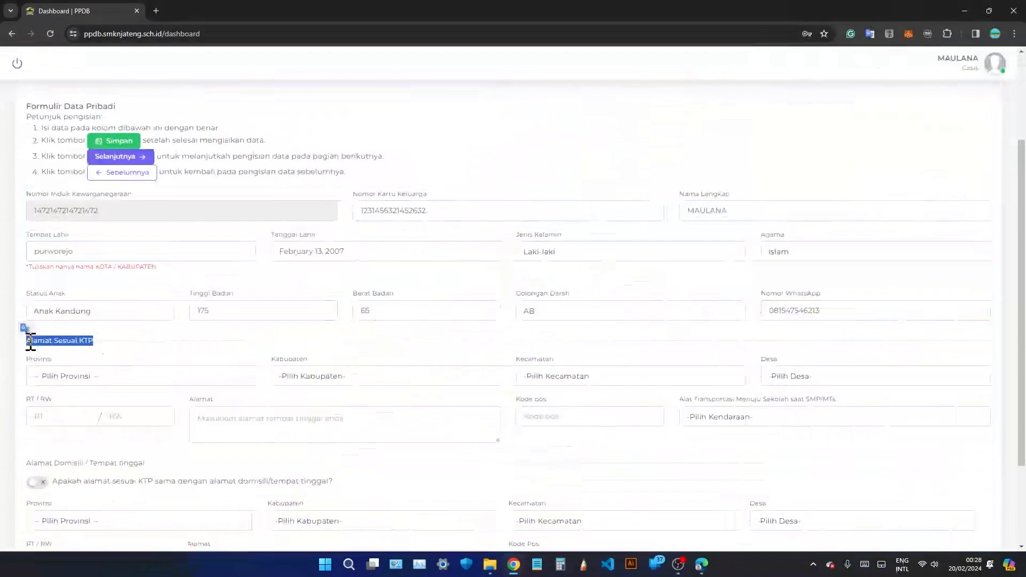
click(29, 341)
click(75, 377)
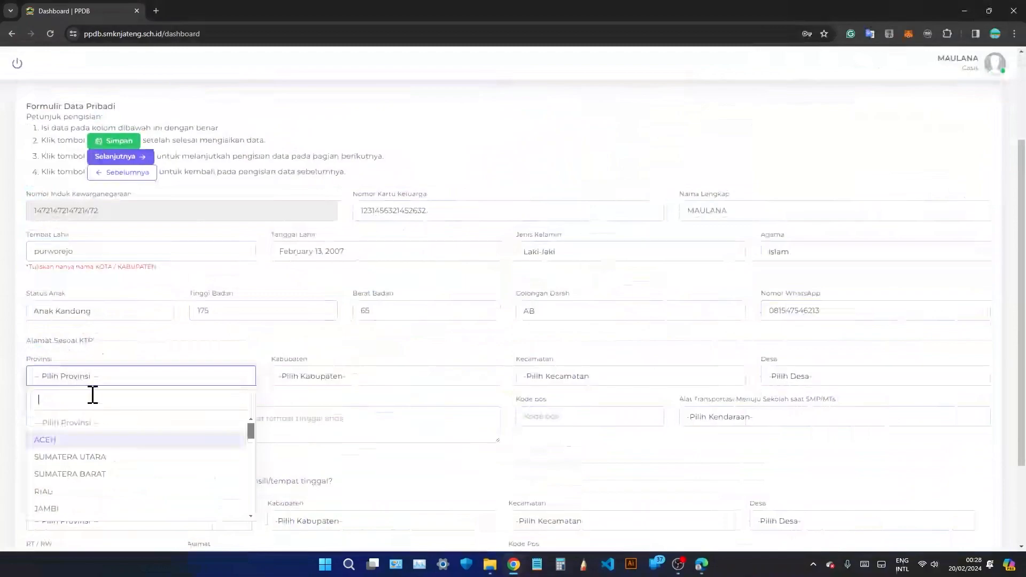
text(jawa)
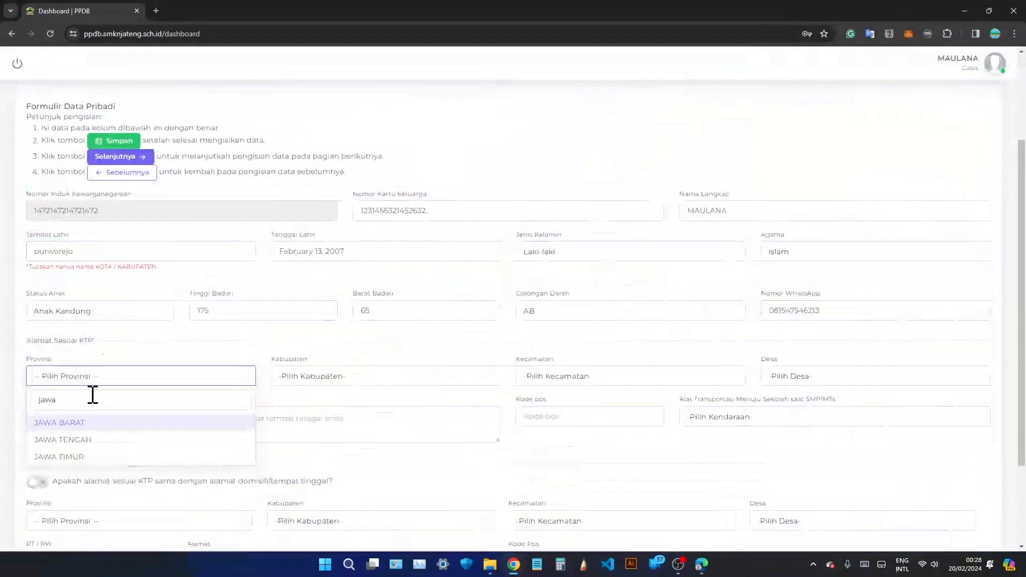
click(107, 440)
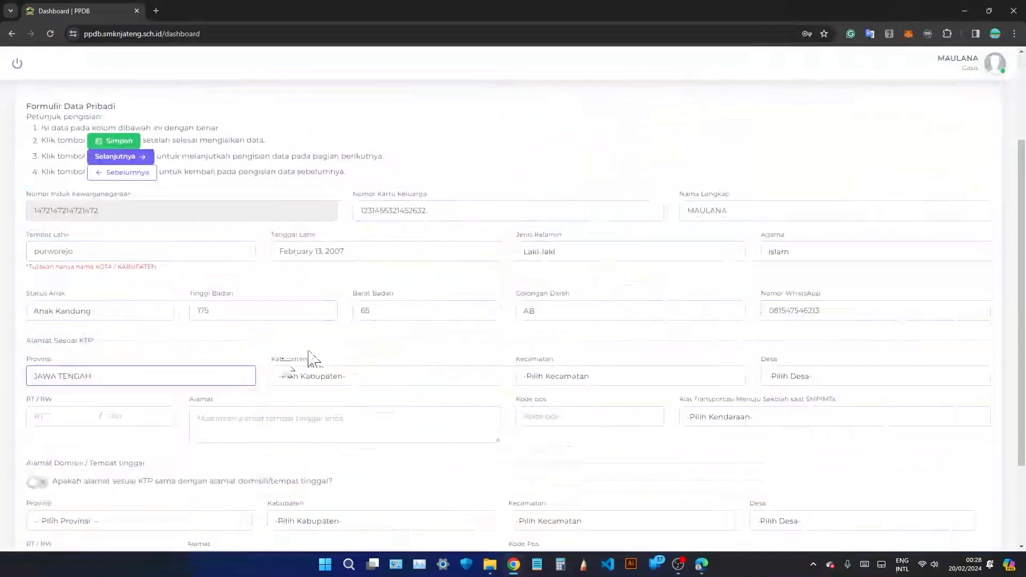
click(376, 377)
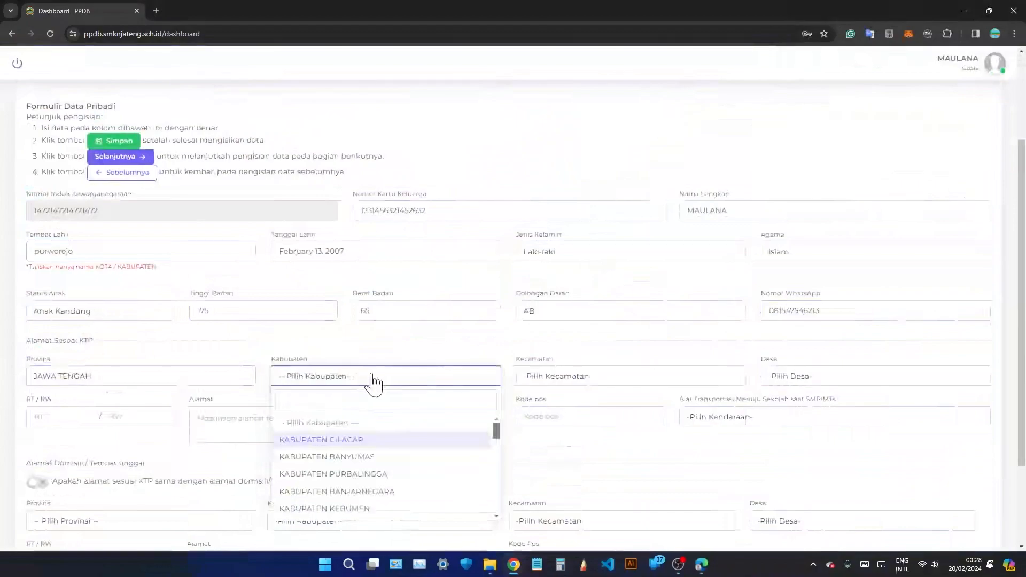
click(384, 493)
click(573, 381)
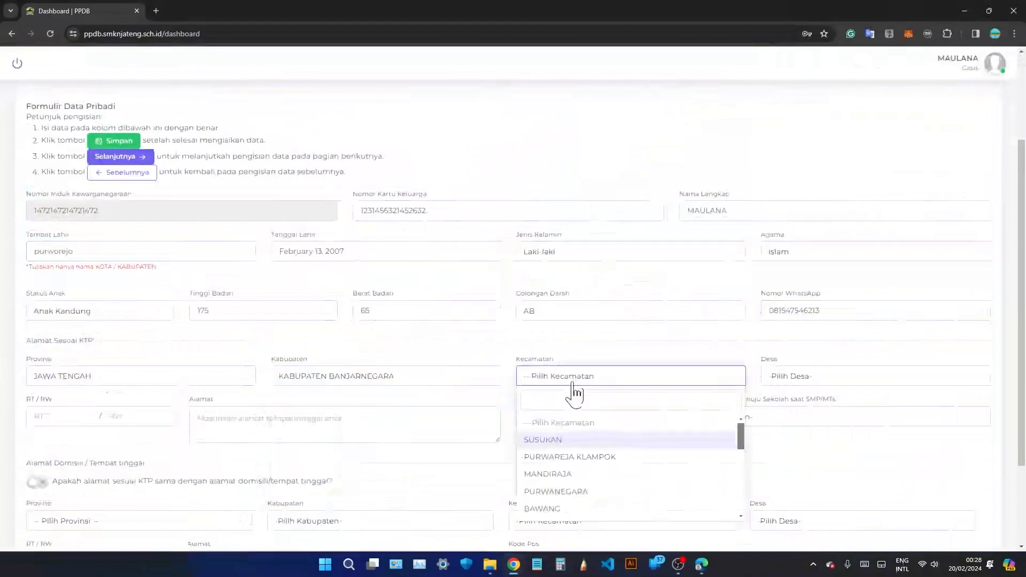
click(577, 492)
click(807, 377)
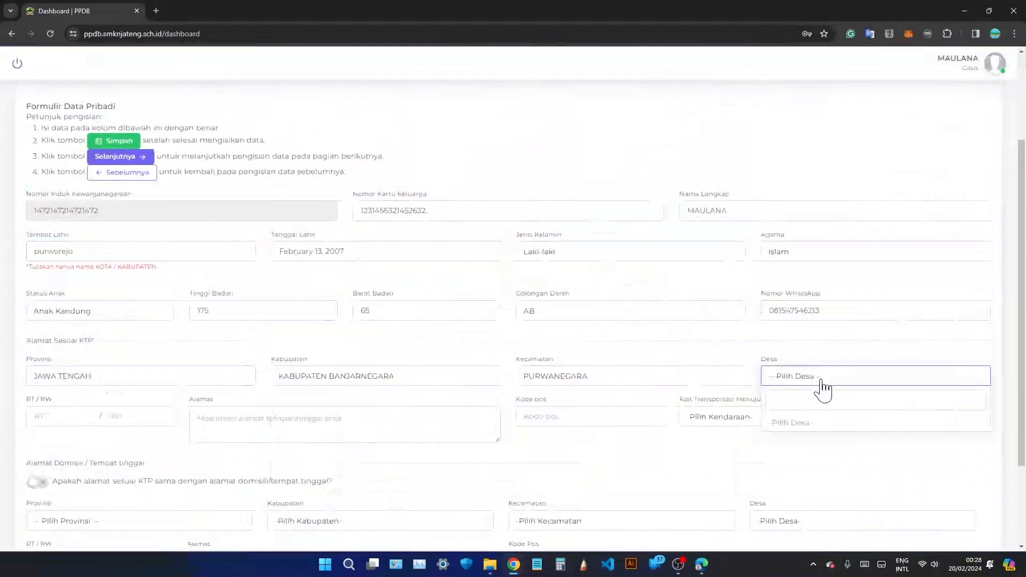
text(ng)
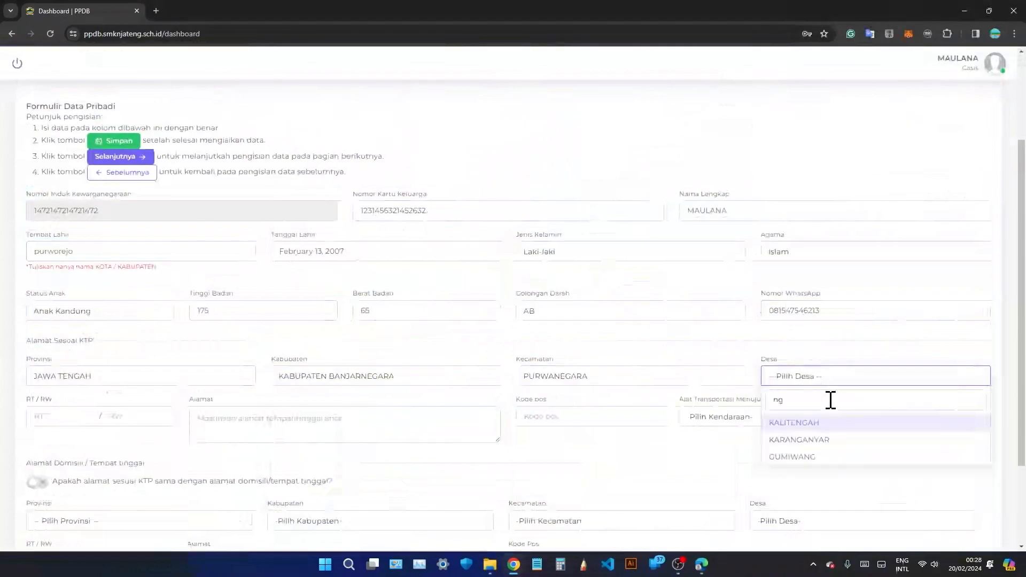
click(842, 422)
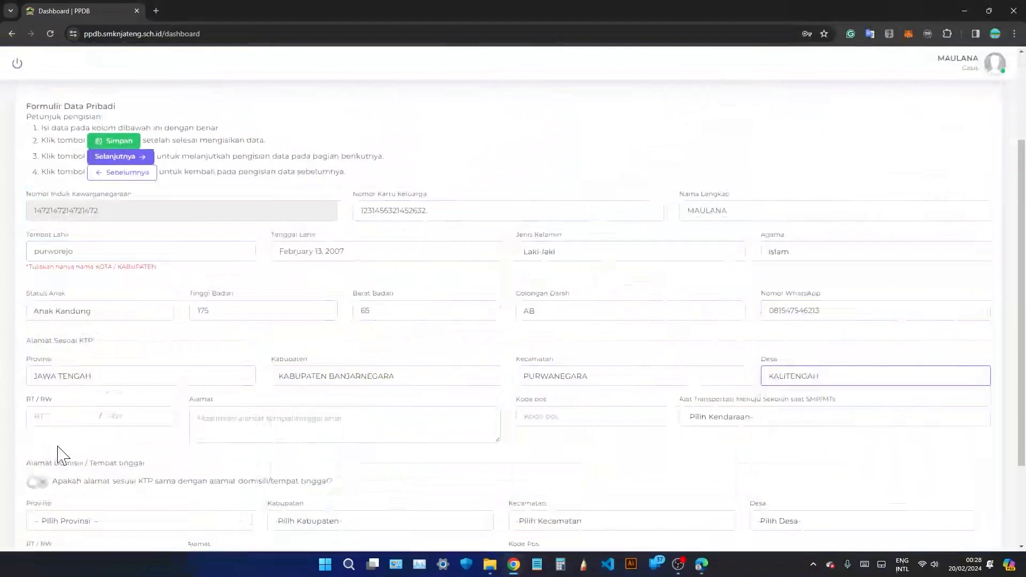
Fill in RT 01 and RW 01 for the KTP address.
click(76, 415)
text(01)
click(116, 415)
text(01)
click(211, 422)
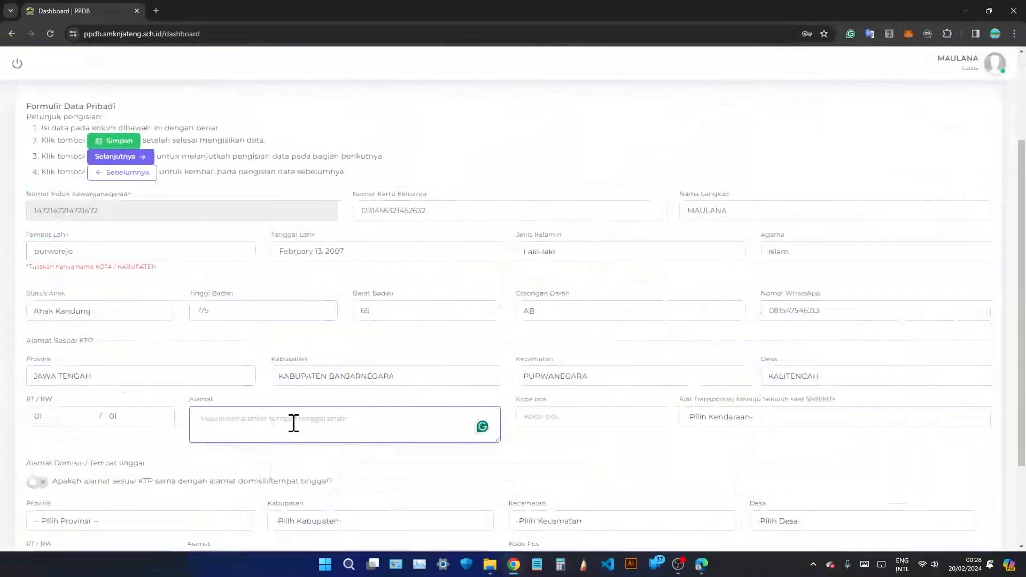
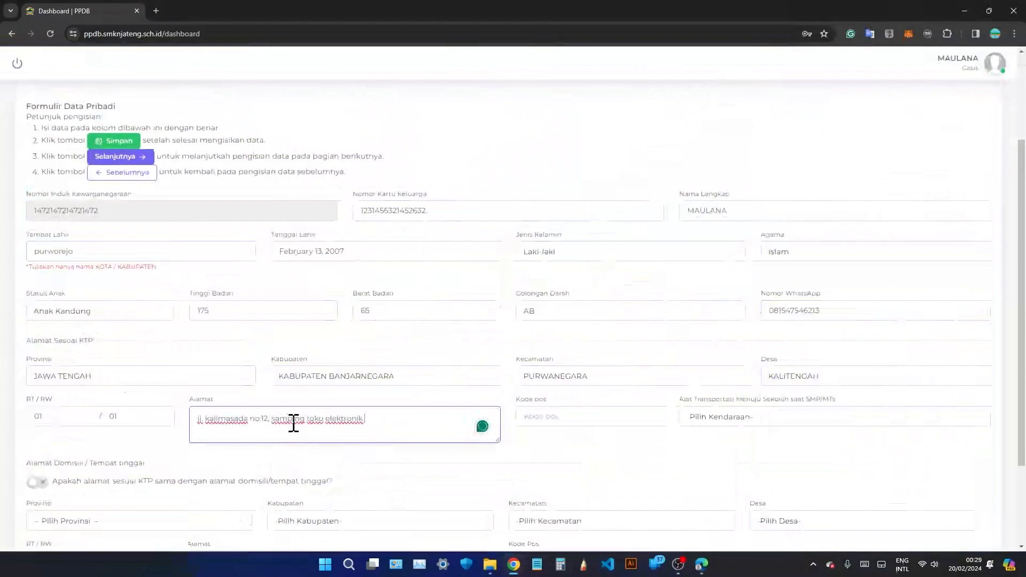
Type the applicant's street address into the Alamat box.
drag(270, 418, 289, 417)
click(331, 418)
Enter the postal code in the Kode pos field.
click(582, 420)
text(15423)
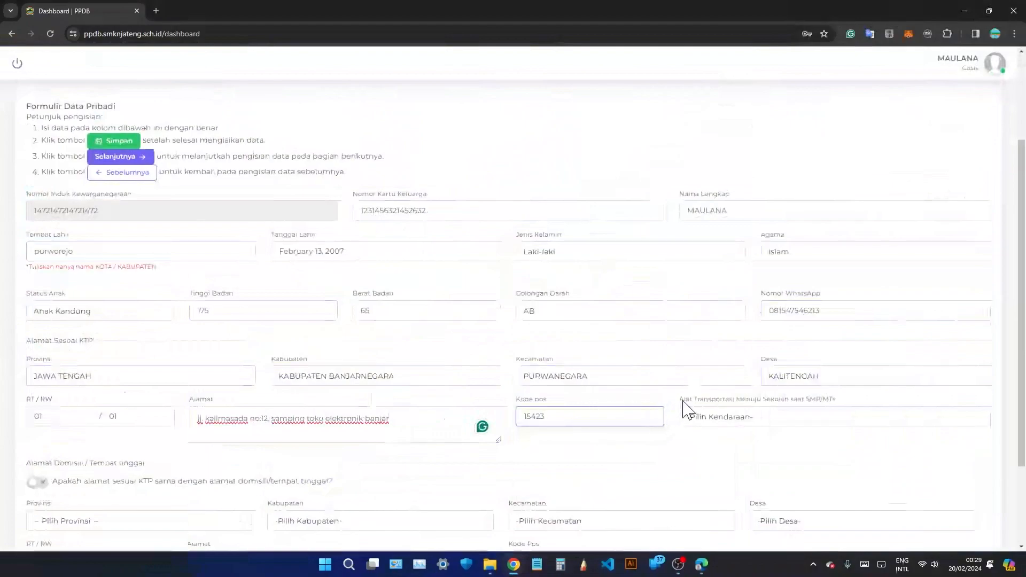
click(779, 419)
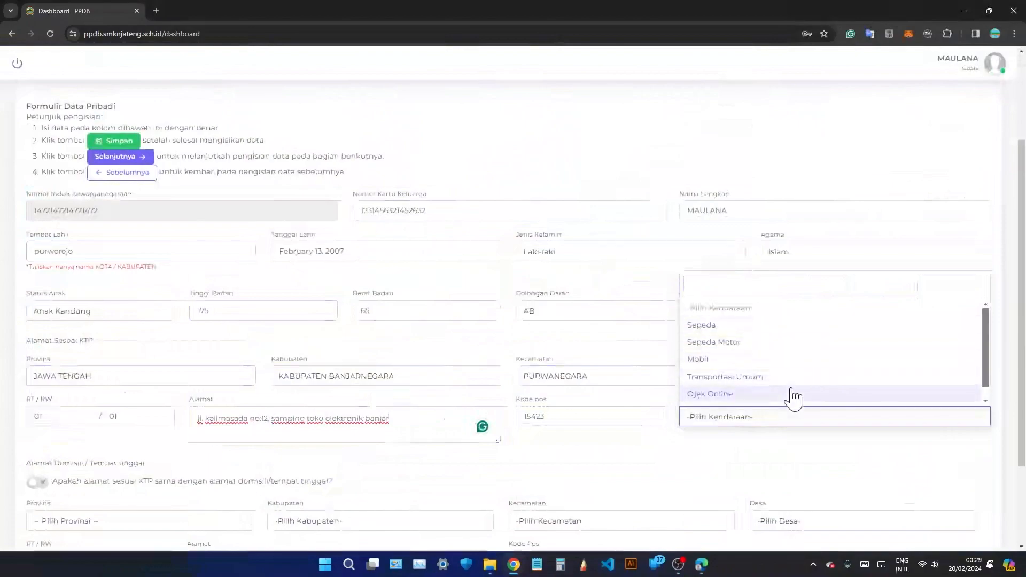
scroll(793, 380, down, 1)
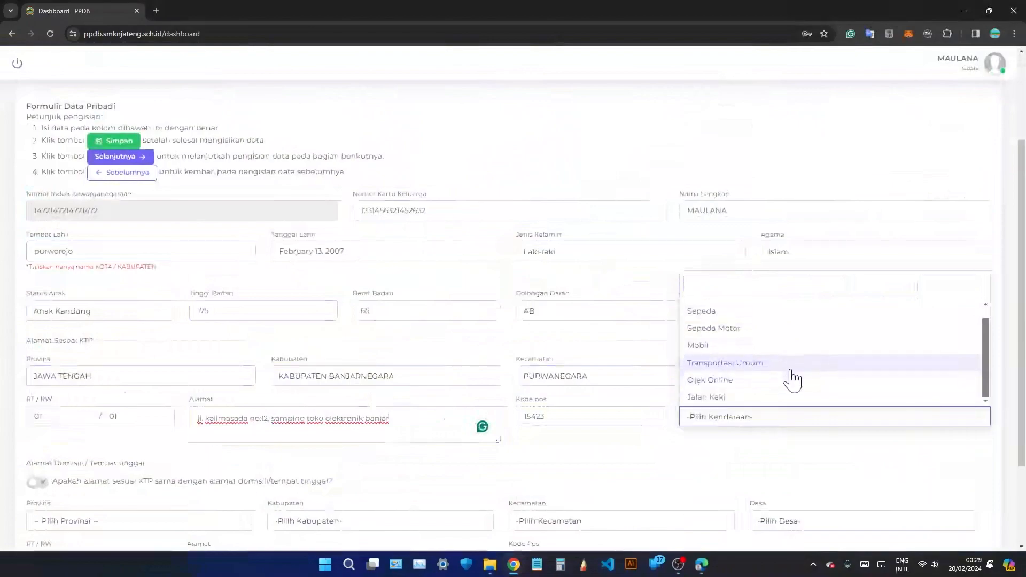
Choose Transportasi Umum as the transport to school.
click(722, 450)
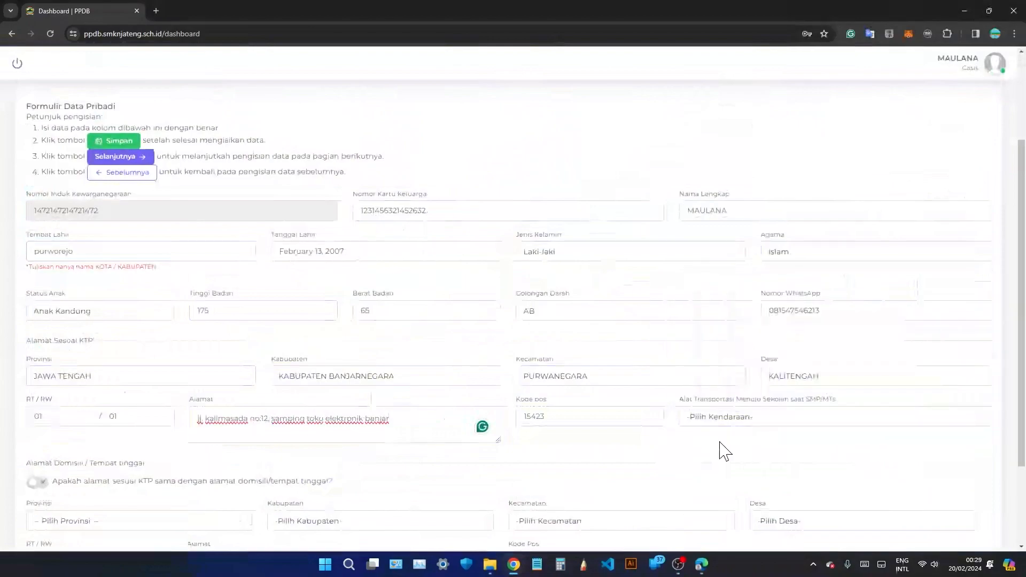
scroll(718, 447, down, 3)
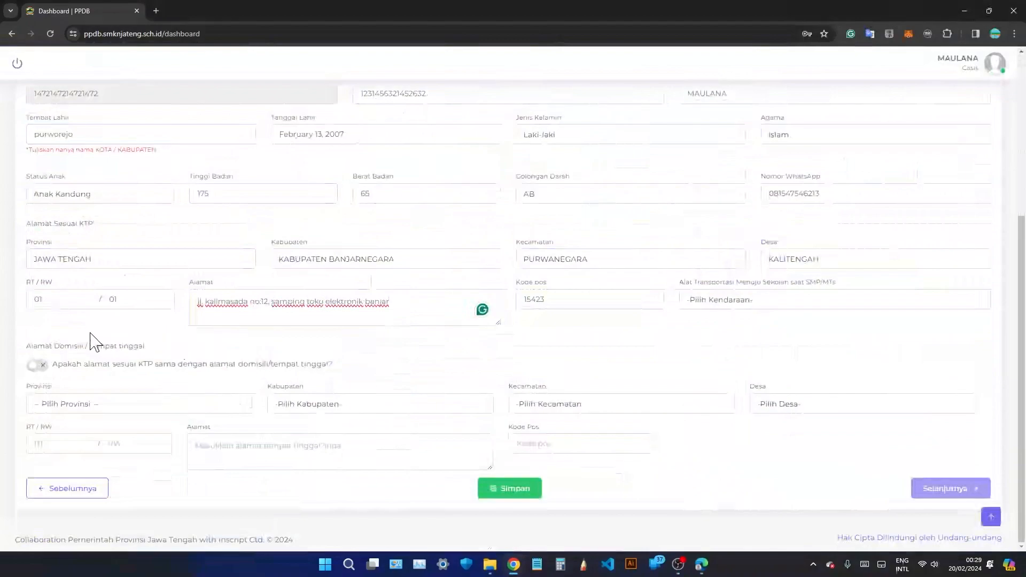
drag(26, 346, 146, 350)
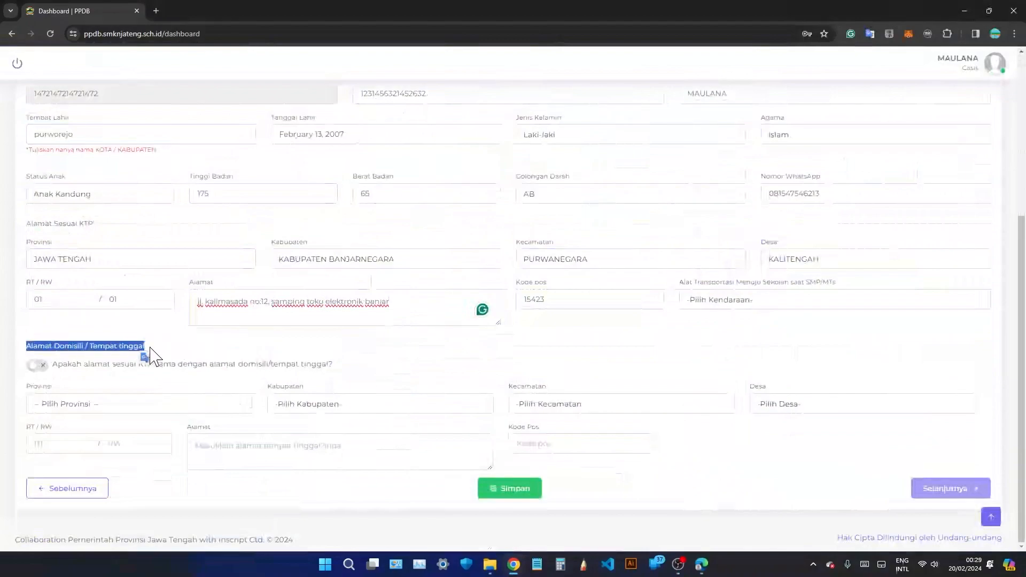
click(148, 355)
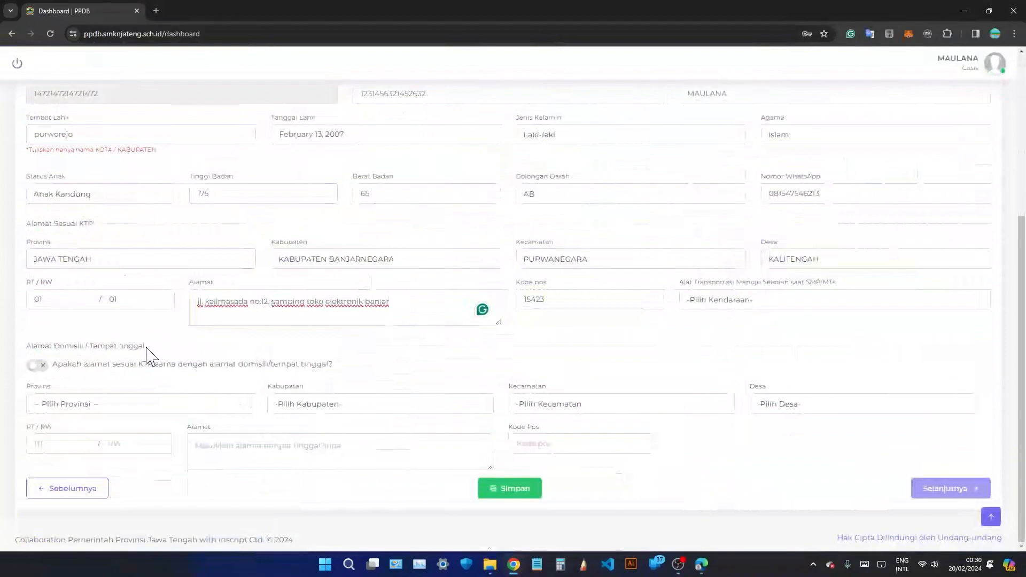
Mark the domicile as the same as the KTP address and save the personal data.
click(40, 366)
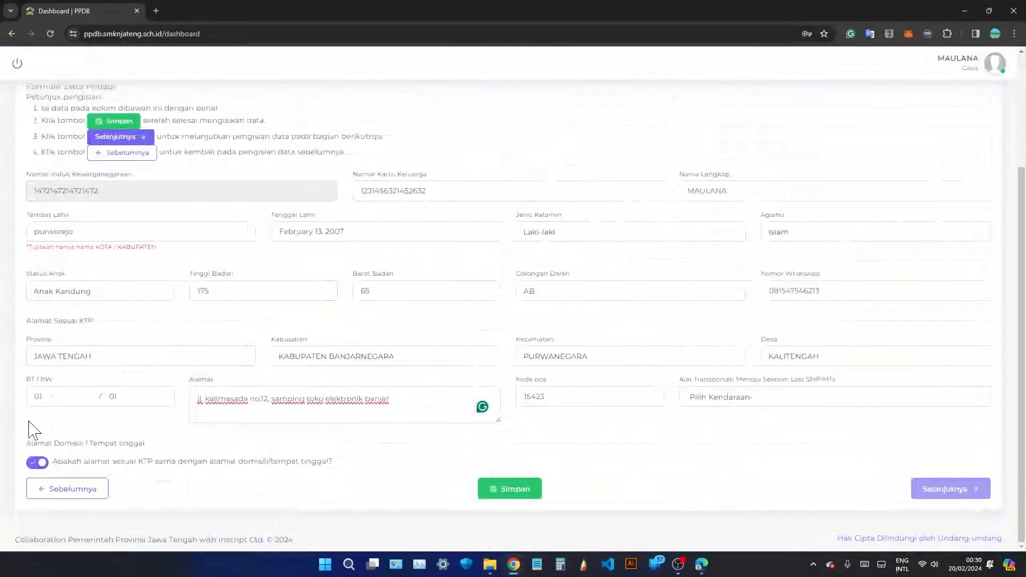
click(37, 463)
scroll(62, 447, down, 2)
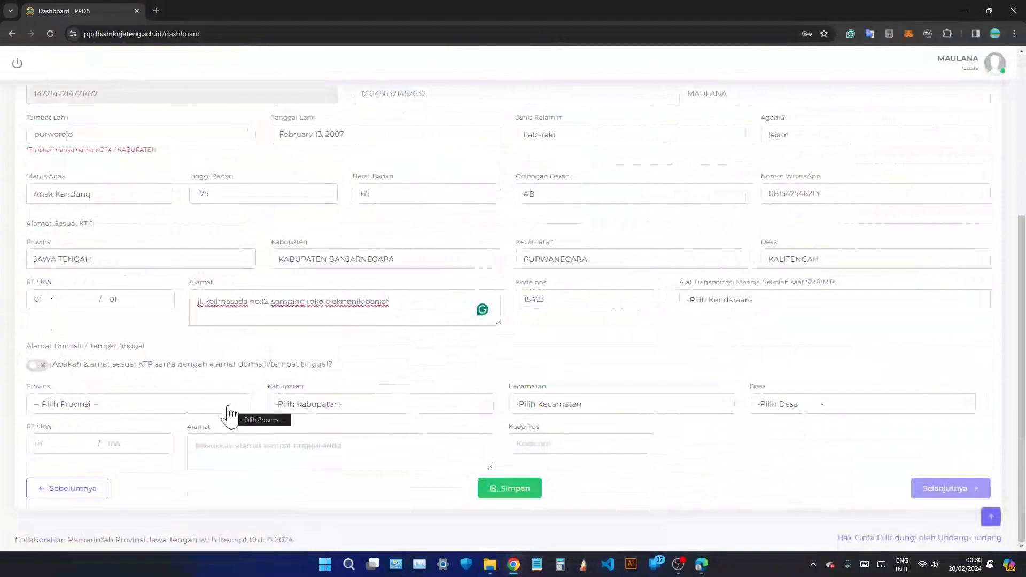
click(41, 368)
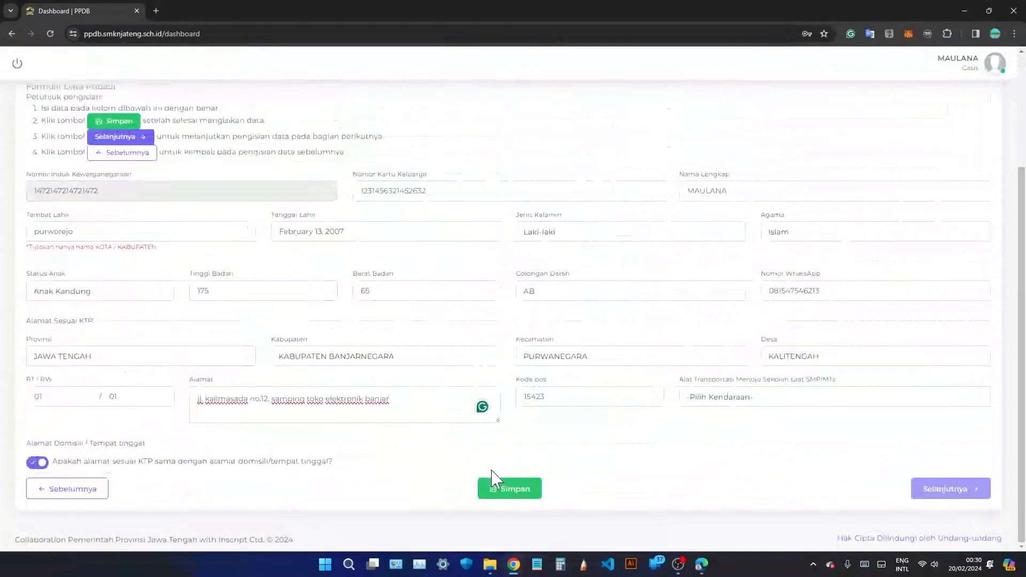
click(508, 495)
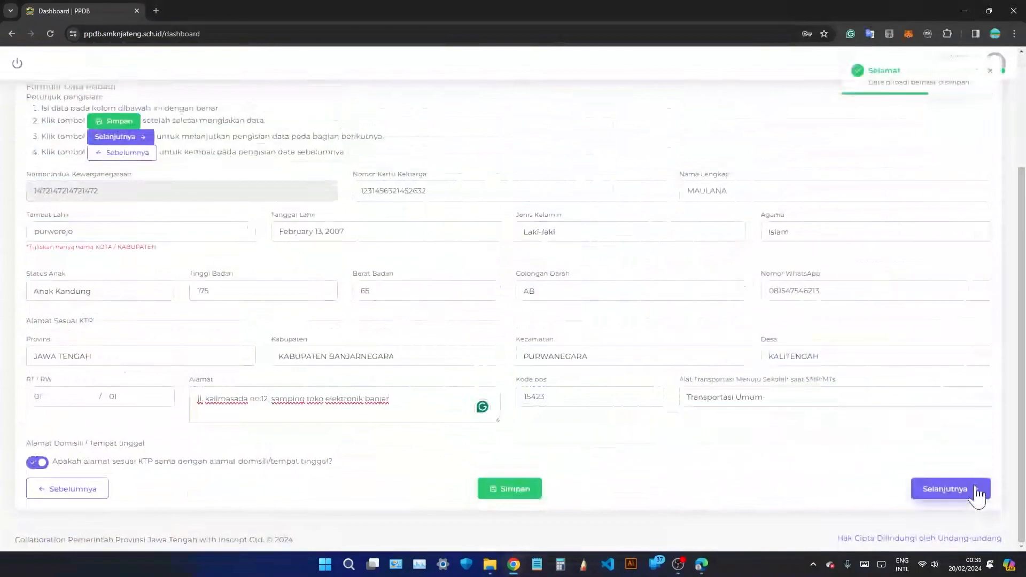
On the academic form, enter school SMP tegal alang with status Swasta and accreditation B.
click(978, 491)
scroll(422, 352, up, 3)
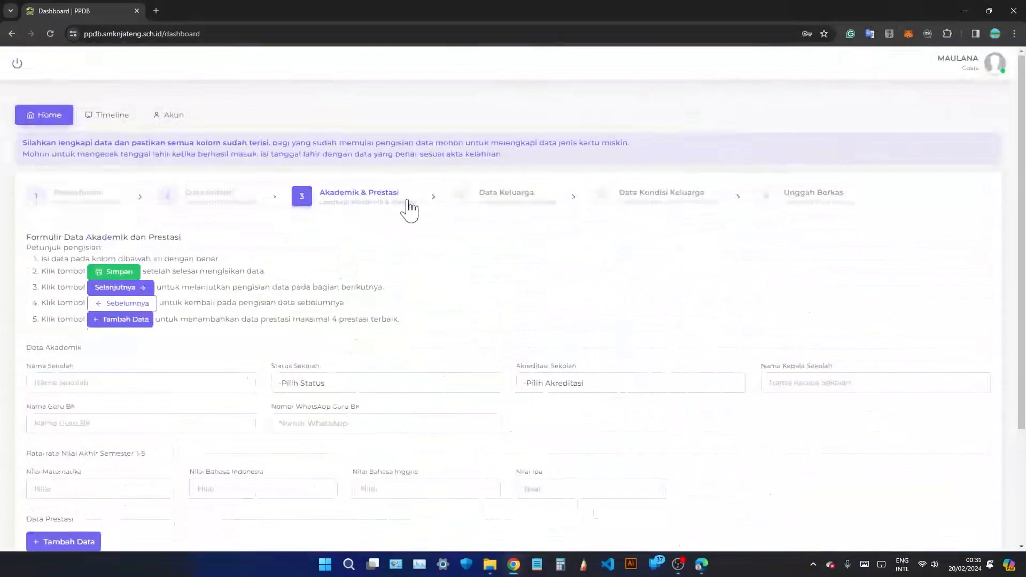
scroll(319, 297, down, 2)
click(227, 273)
text(S)
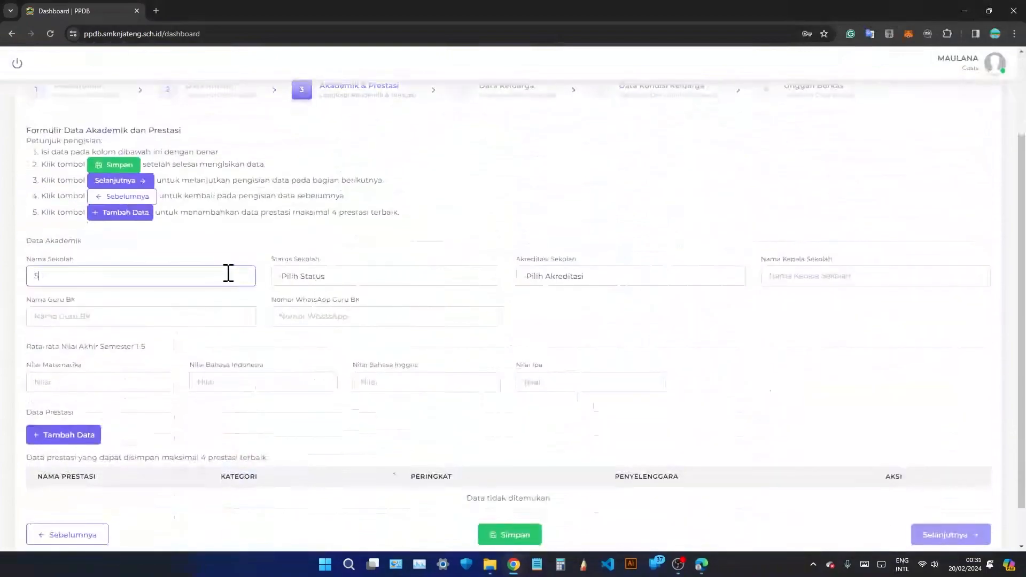
text(MP tegal alang)
click(302, 277)
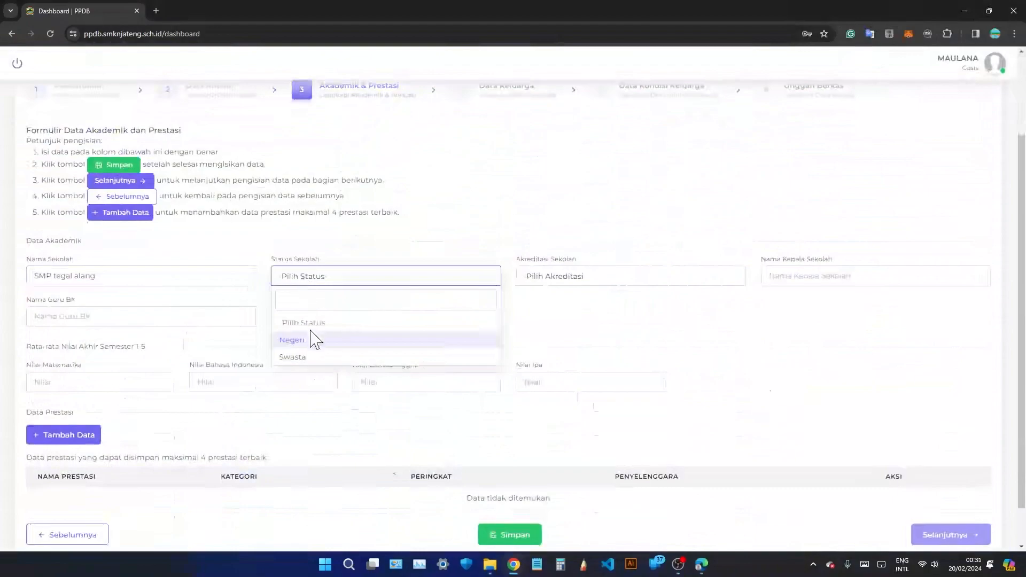
click(314, 358)
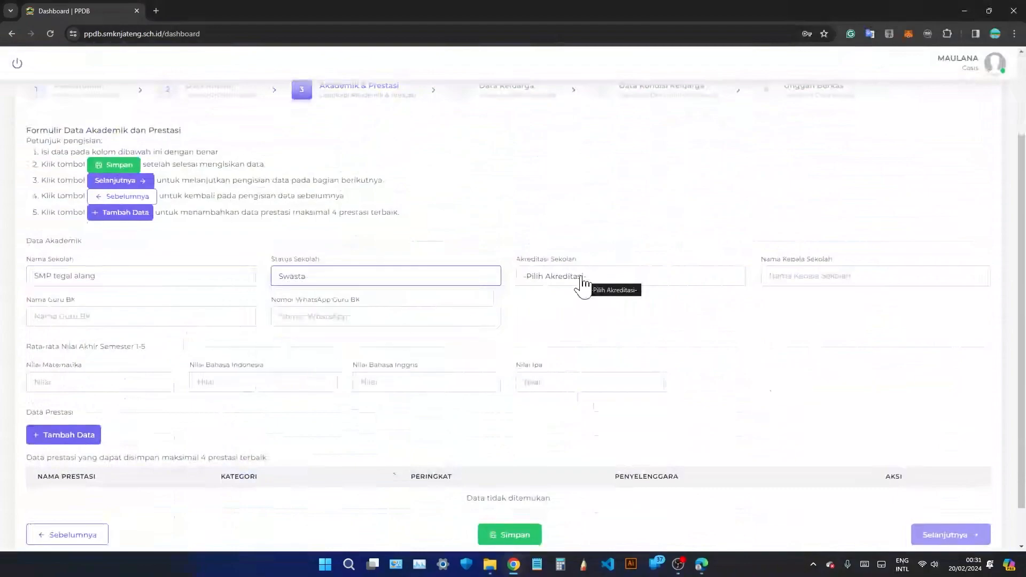
click(582, 280)
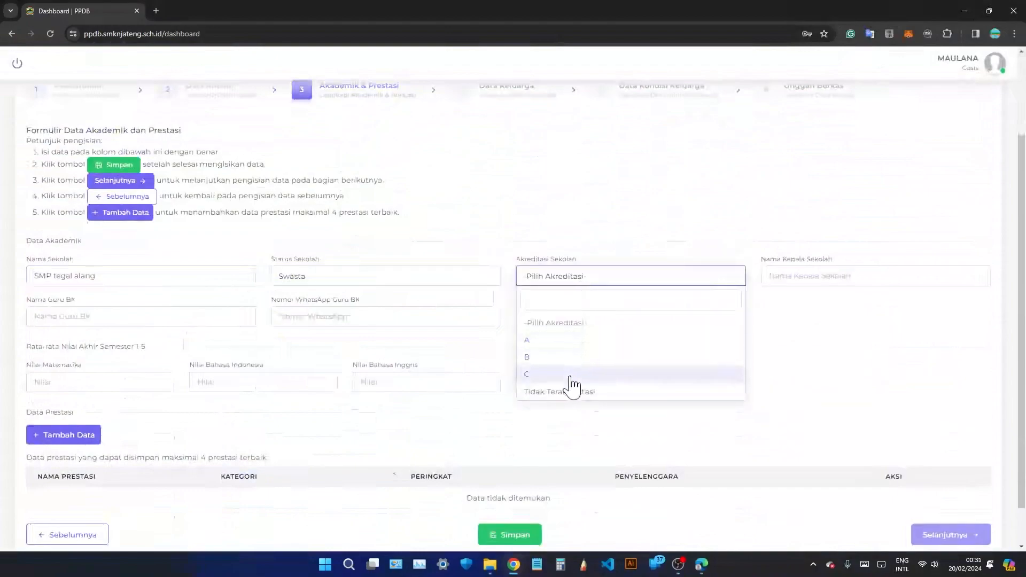
click(574, 357)
Enter the headmaster's name, the counselling teacher's name and their WhatsApp number.
click(806, 276)
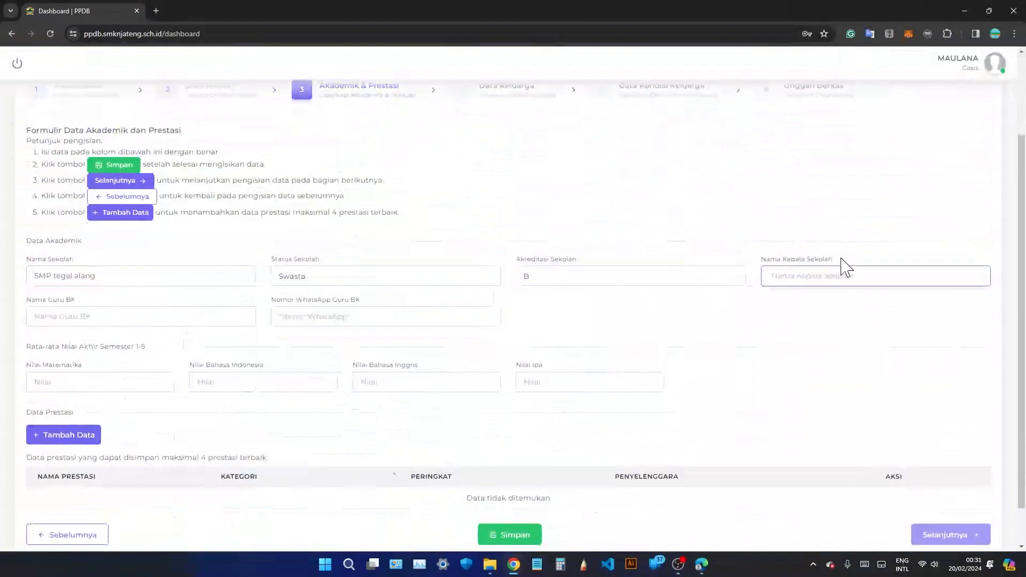
text(Sriyono Mpd)
click(174, 324)
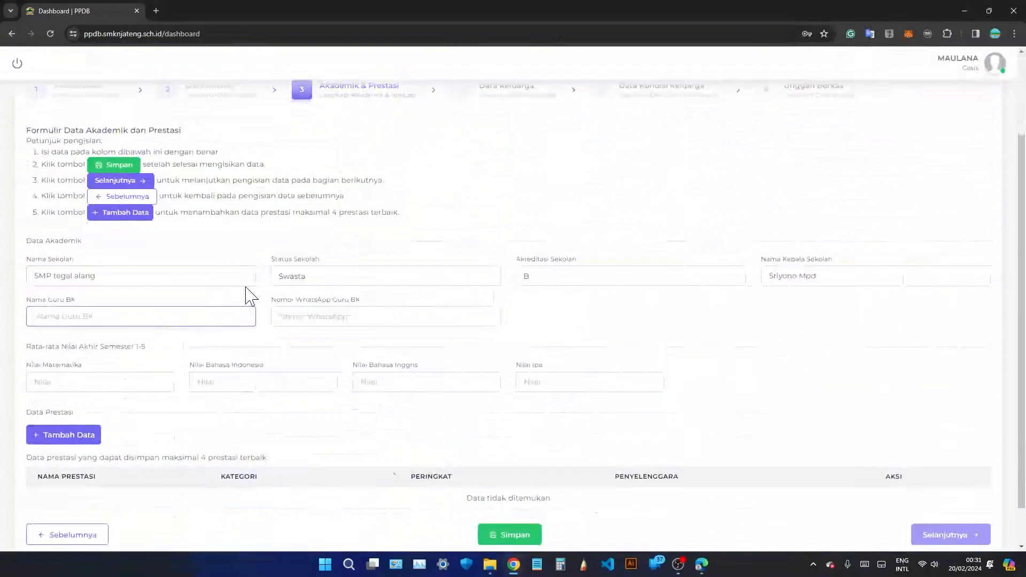
text(Wawan S.Pd)
click(292, 317)
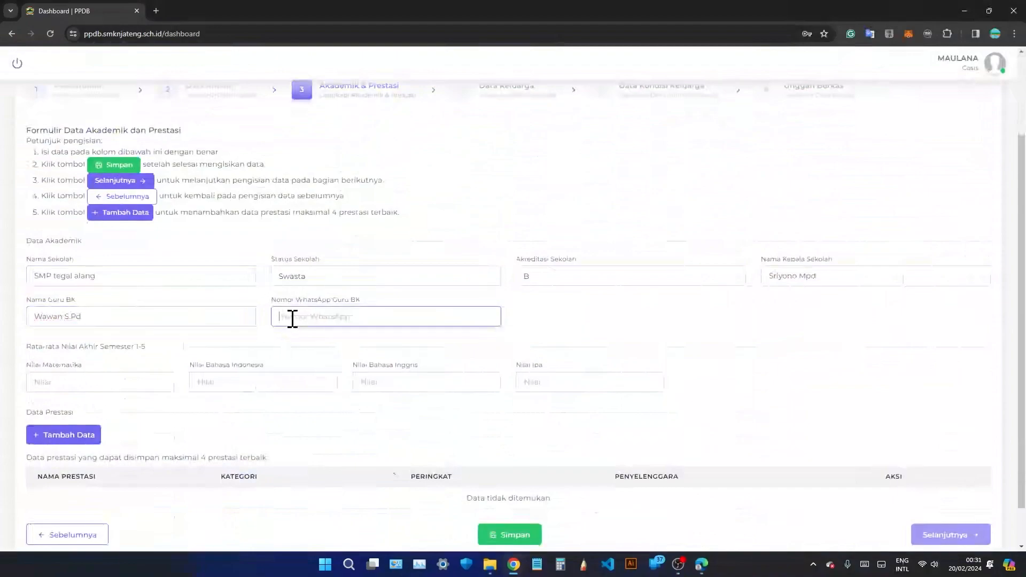
drag(141, 347, 31, 345)
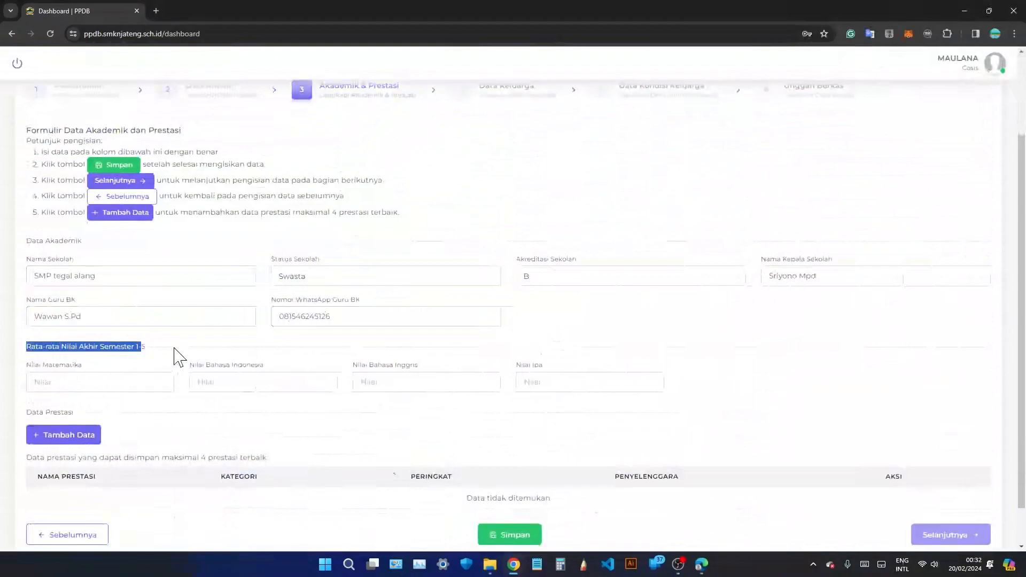
Enter 80 as the semester average for Matematika, Bahasa Indonesia, Bahasa Inggris and Ipa.
click(139, 385)
text(80)
key(Caps_Lock)
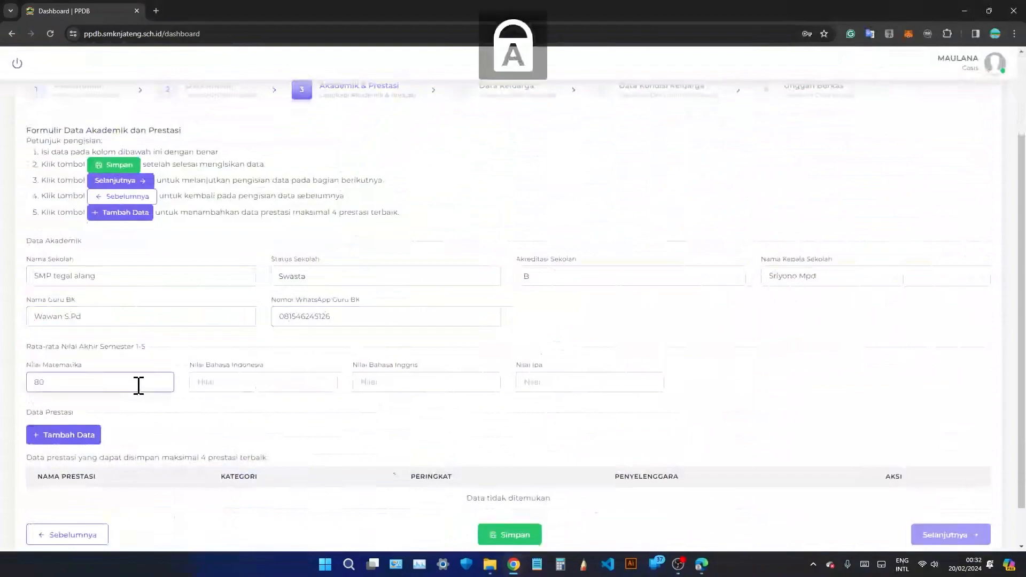
key(Tab)
text(80)
key(Tab)
text(80)
key(Tab)
text(80)
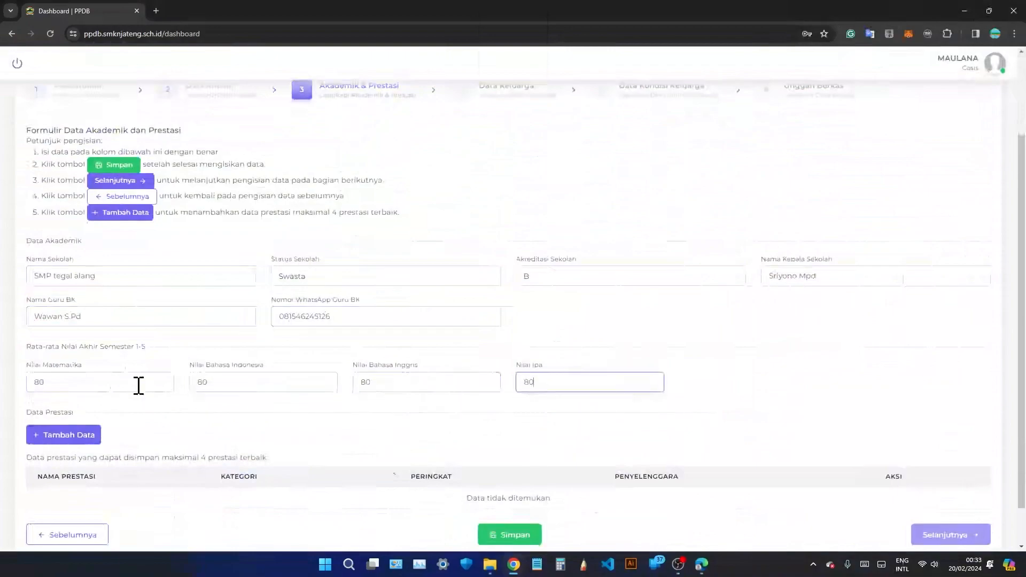
Bring up the Tambah Data form for adding an achievement.
scroll(163, 356, down, 1)
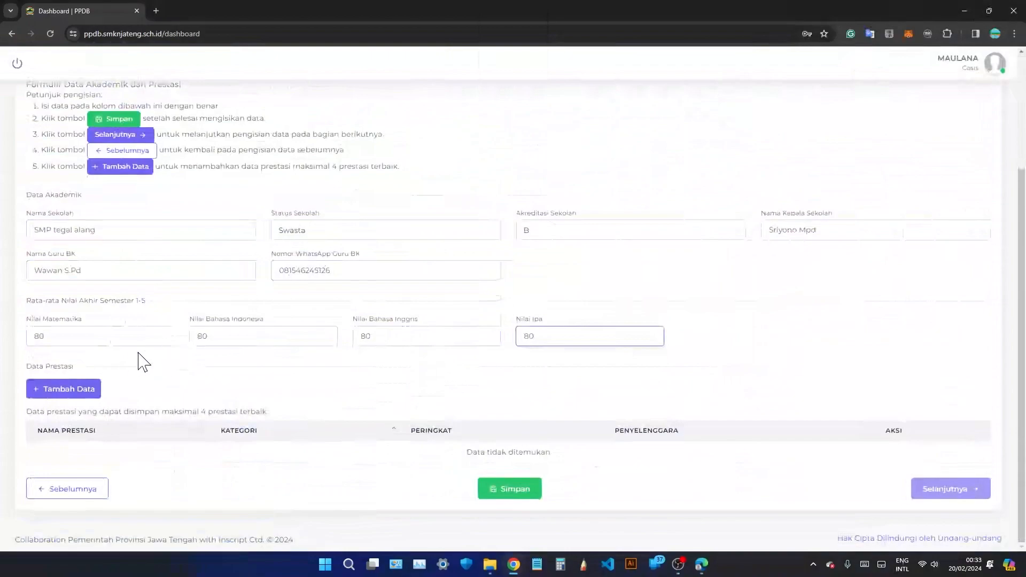
drag(27, 366, 96, 365)
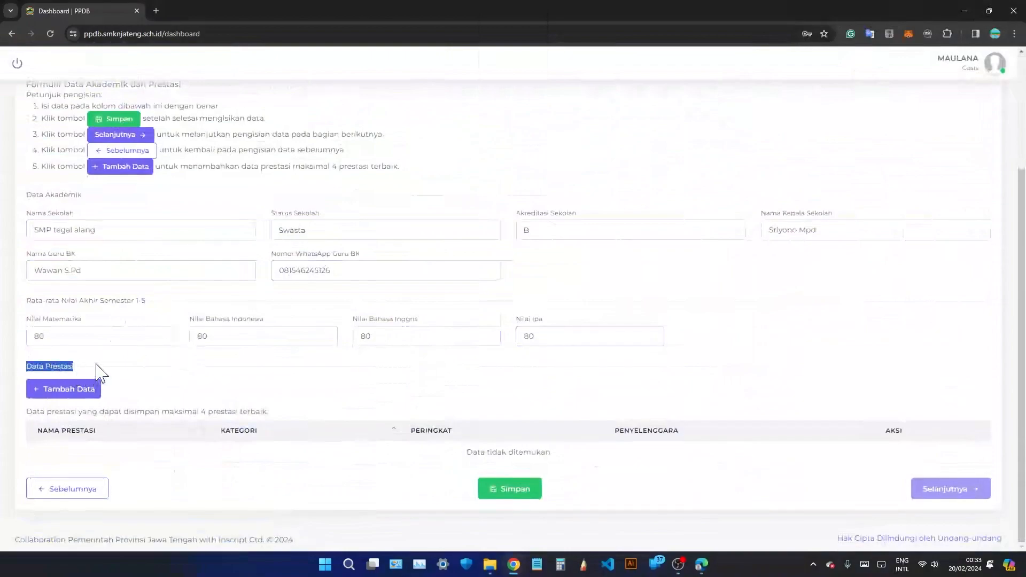
click(151, 375)
drag(121, 410, 277, 416)
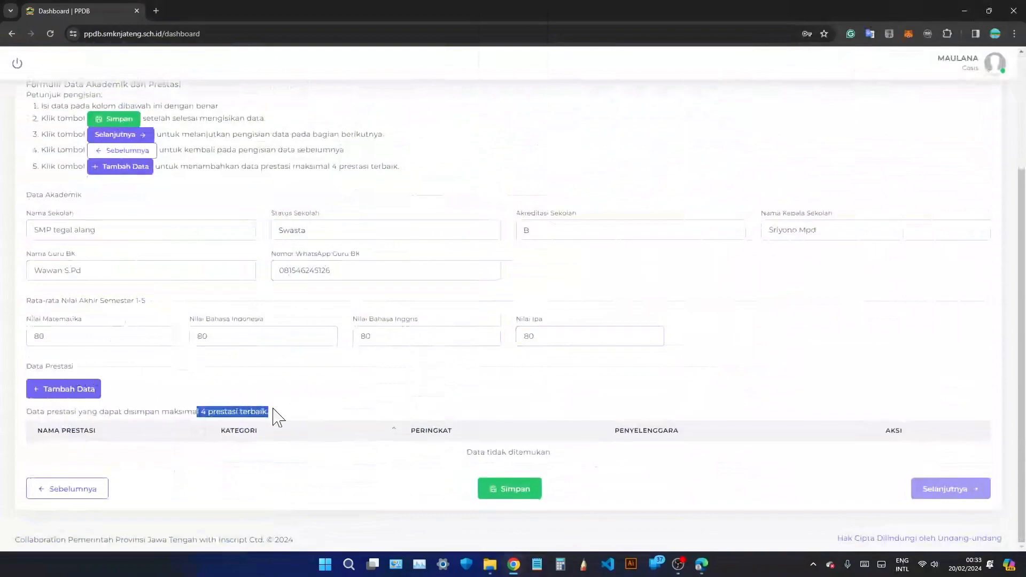
click(62, 391)
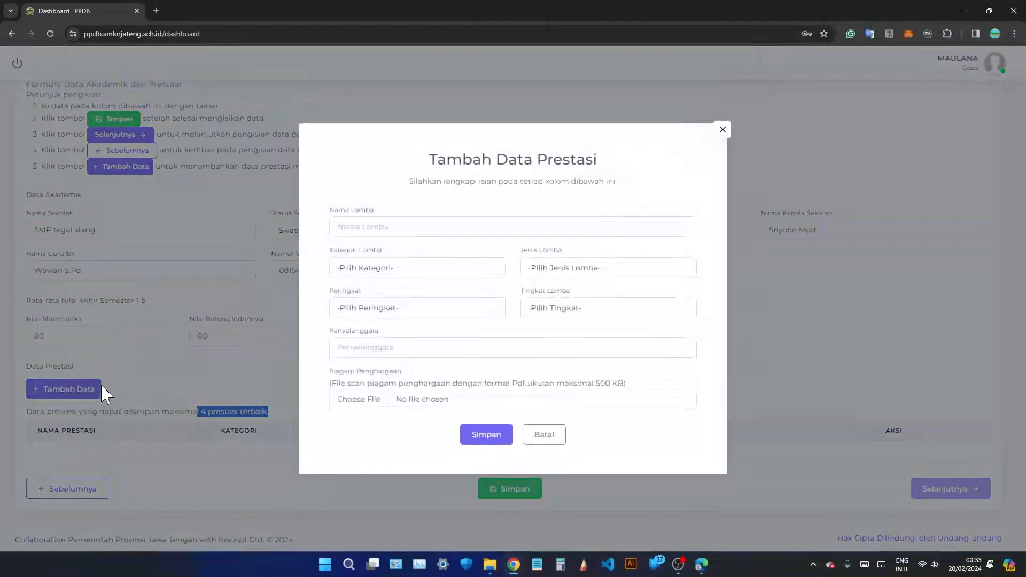
Enter competition Lomba Tilawah, category Kejuaraan Individu, type Kejuaraan tanpa berjenjang.
click(721, 133)
click(374, 230)
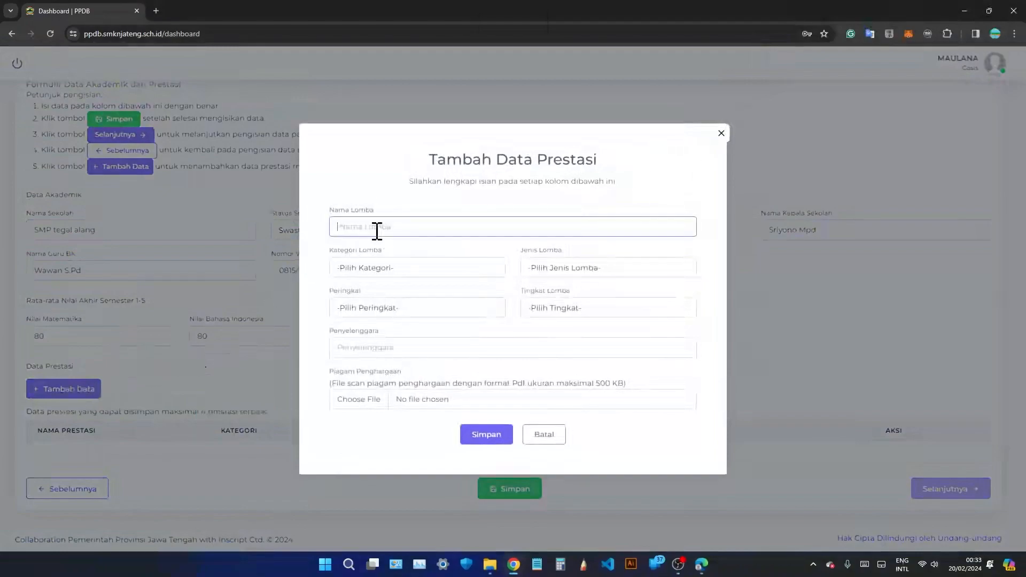
text(Lom)
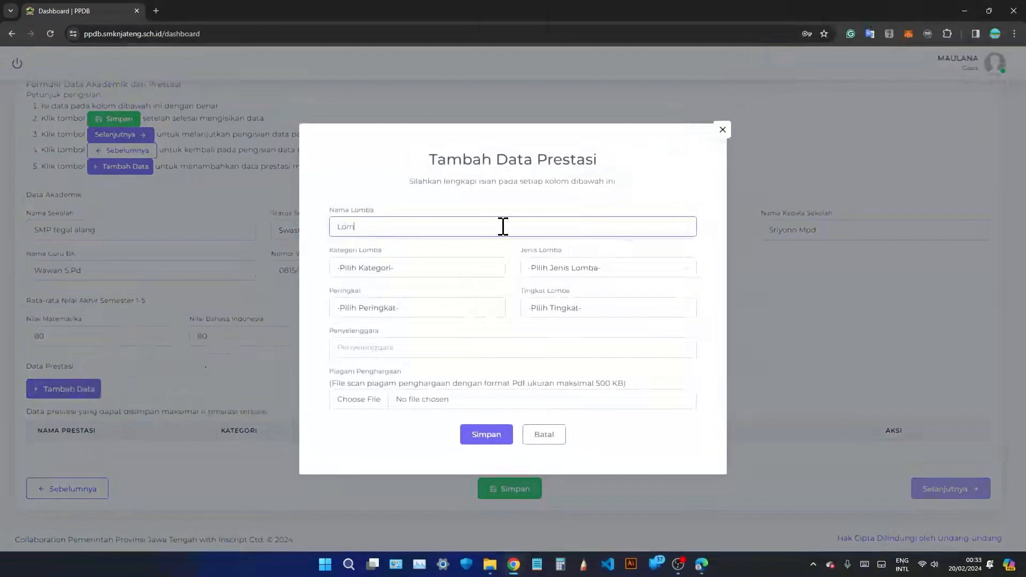
text(ba Tilawah)
click(449, 272)
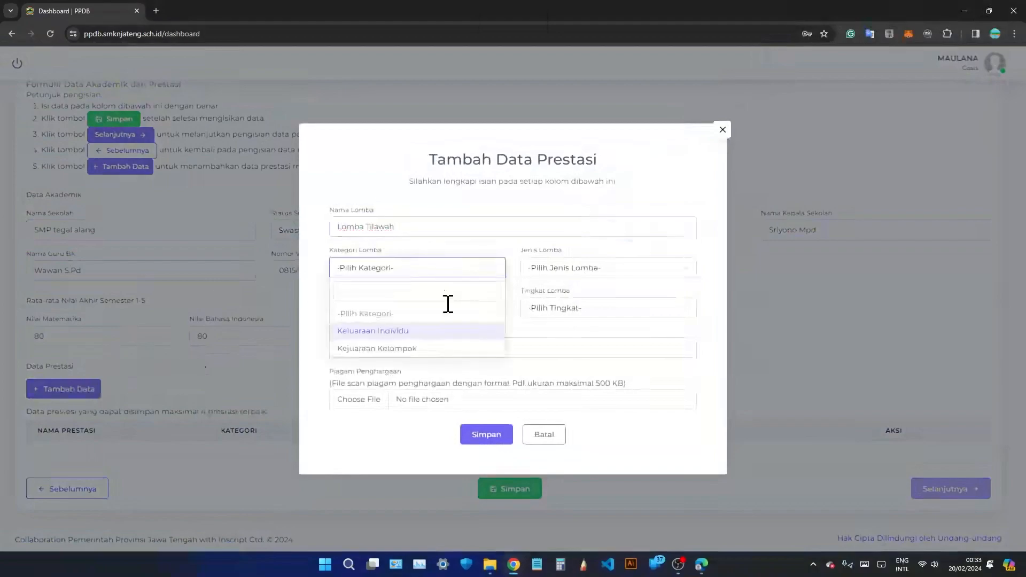
click(428, 334)
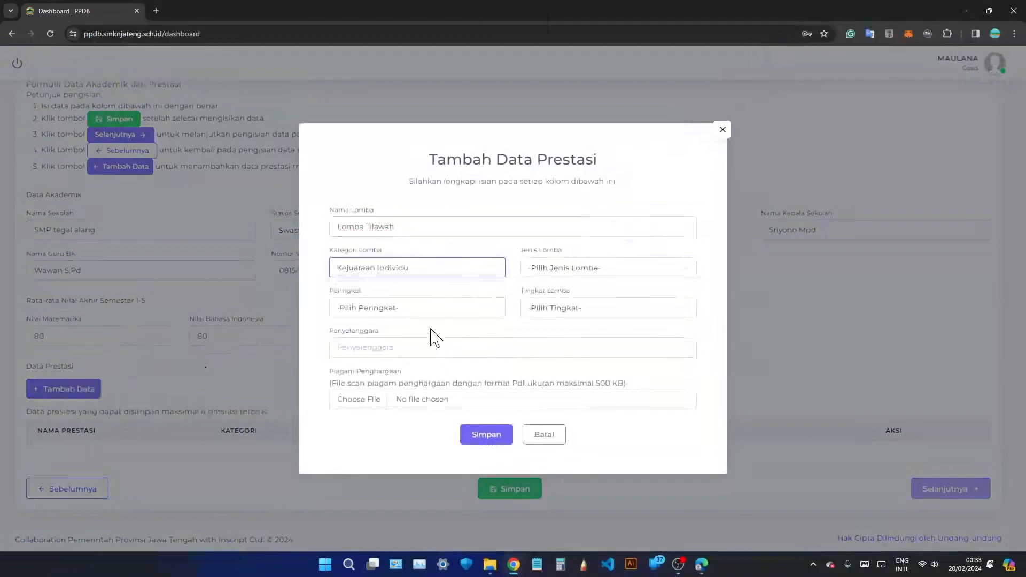
click(544, 270)
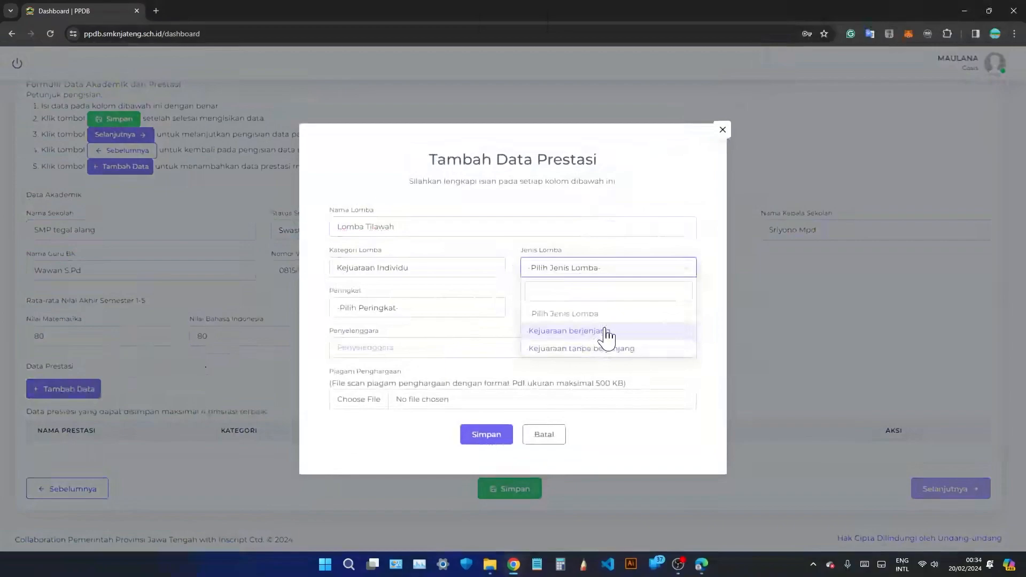
click(633, 348)
Set rank 2, level Kabupaten and organiser 'pemerintah kota tegal'.
click(459, 315)
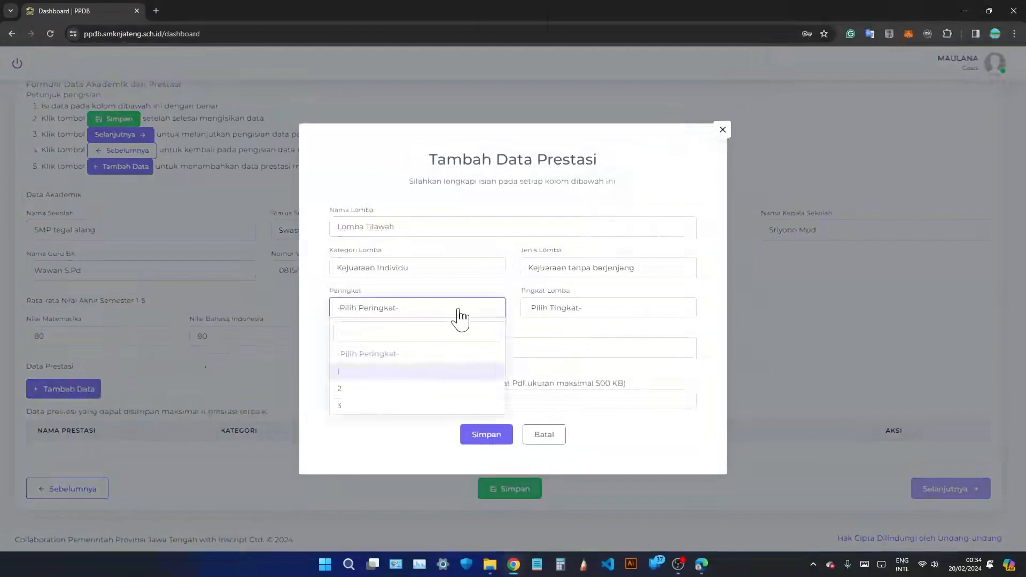
click(442, 389)
click(553, 310)
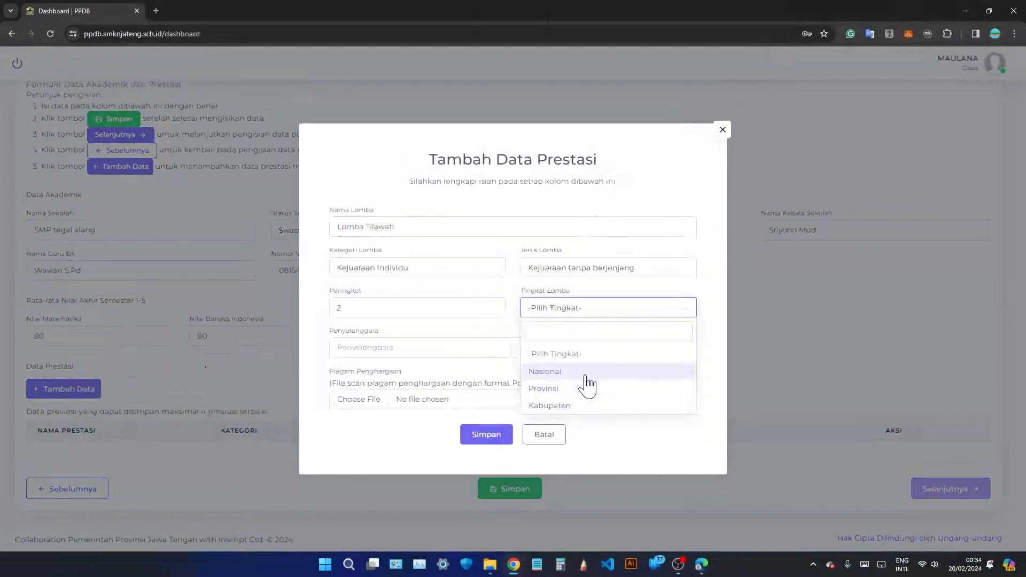
click(597, 406)
key(Tab)
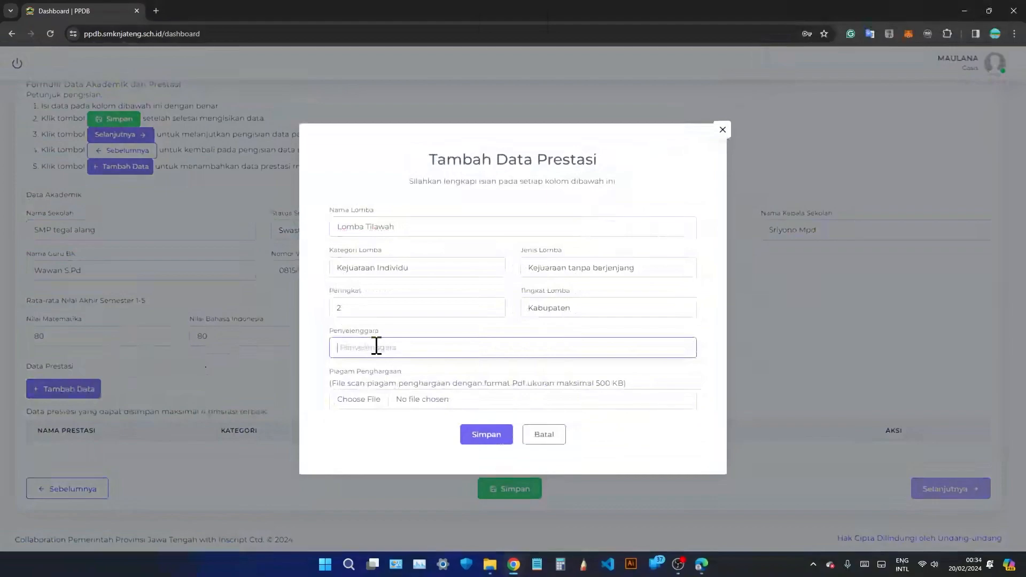
text(pemerintah kota tegal)
click(410, 376)
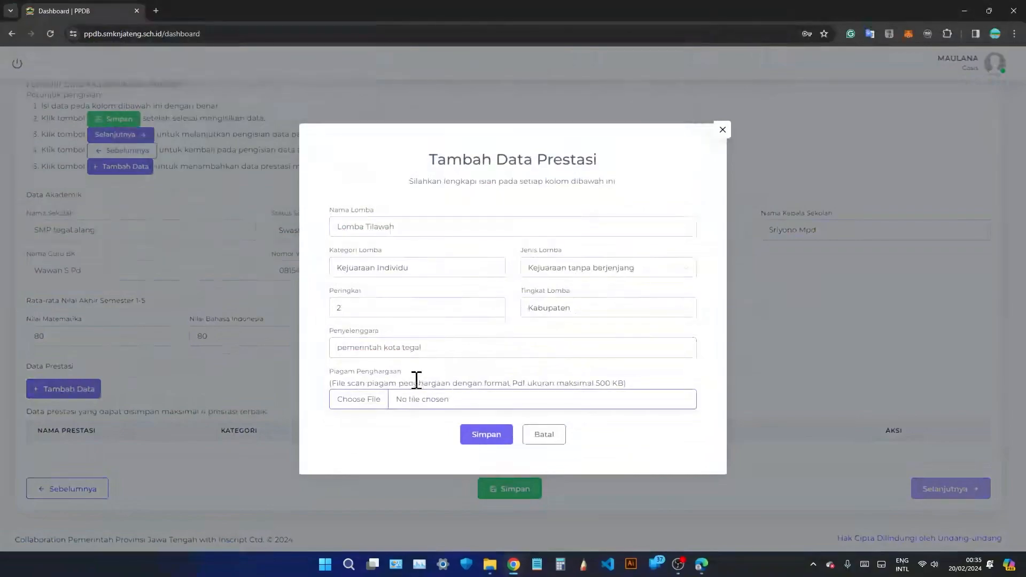
Attach piagam lomba kecil.pdf after piagam lomba.pdf proves too large, and save the achievement.
click(366, 410)
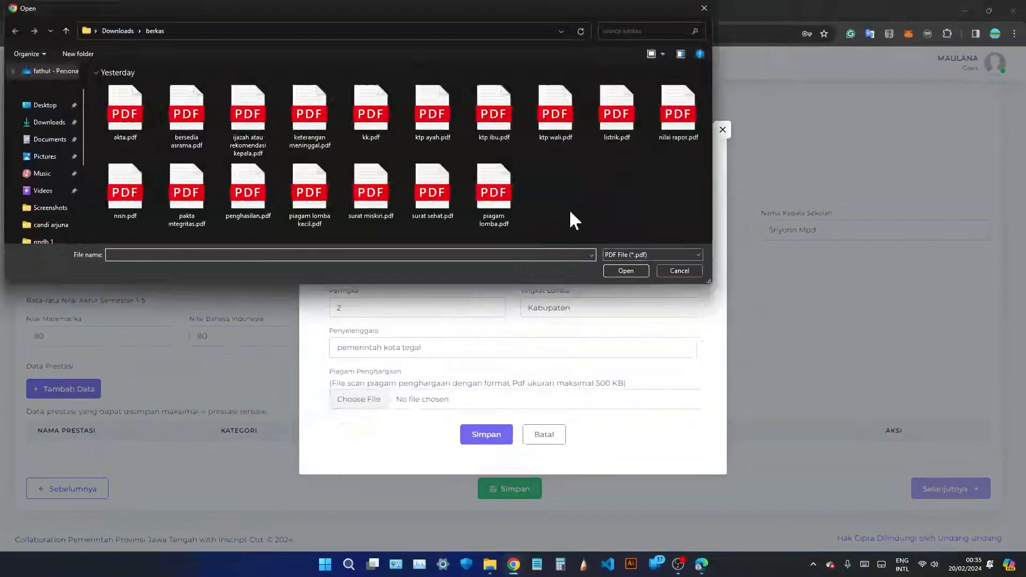
click(506, 194)
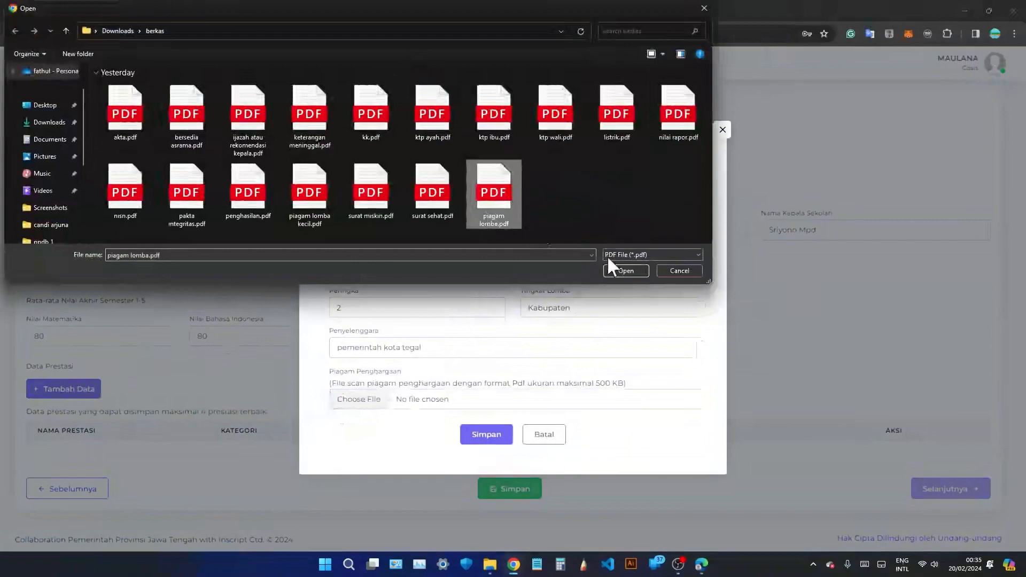
click(637, 270)
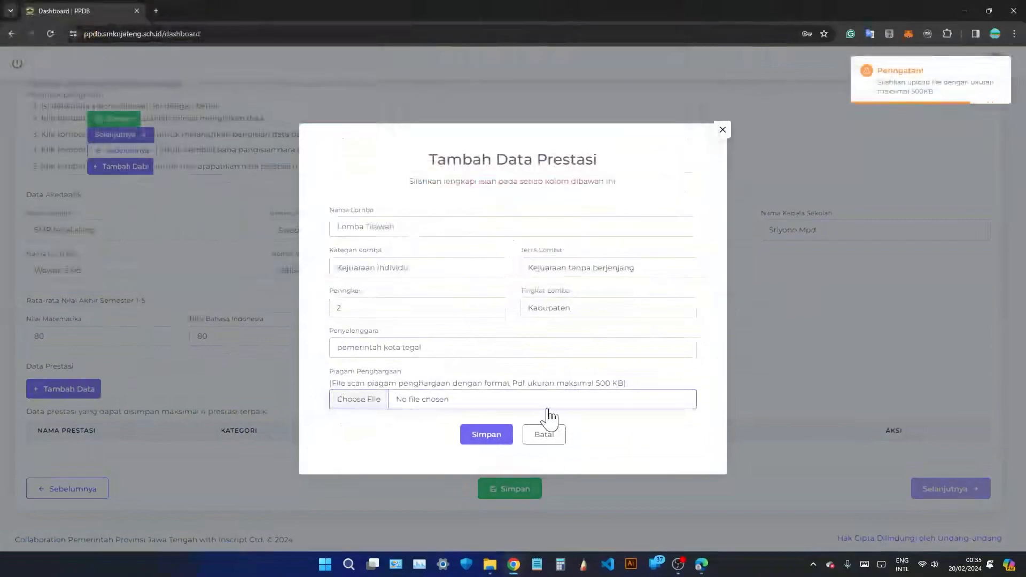
click(485, 441)
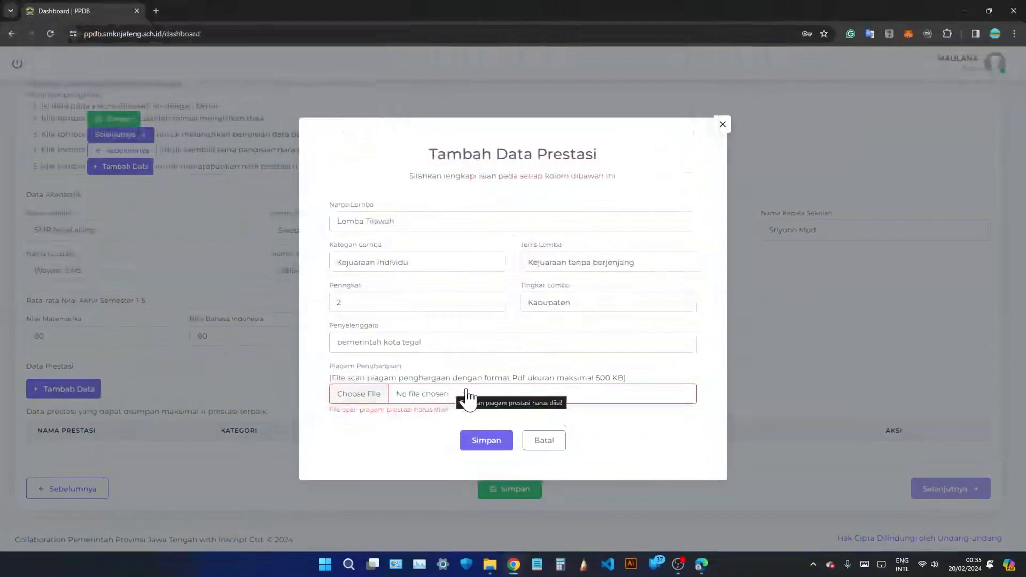
click(436, 400)
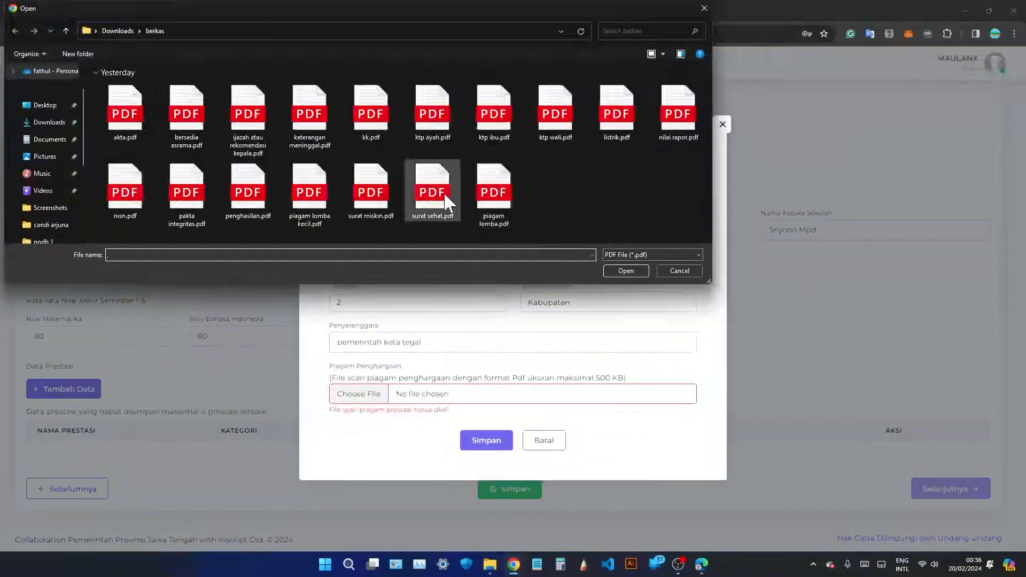
click(299, 205)
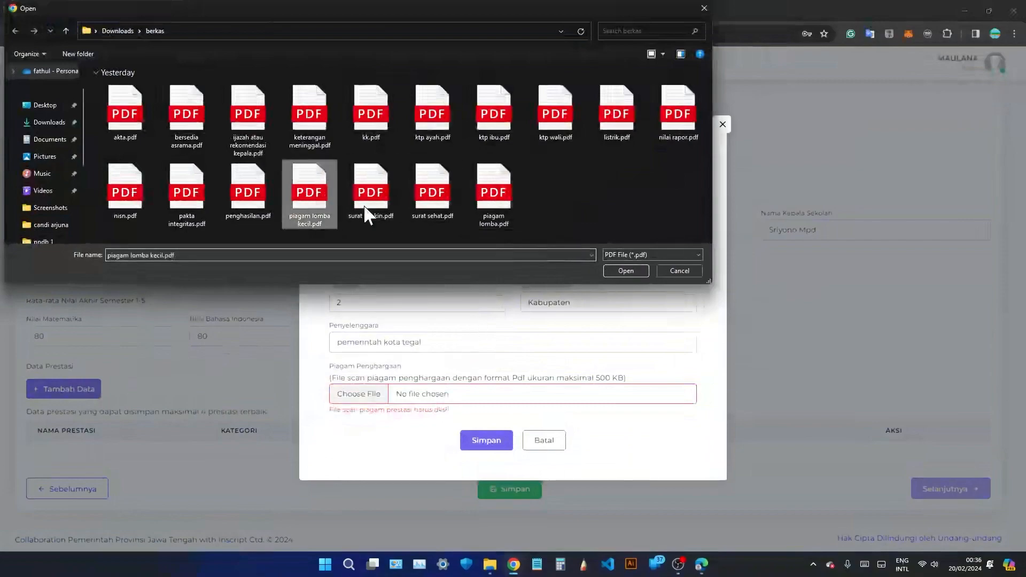
click(625, 270)
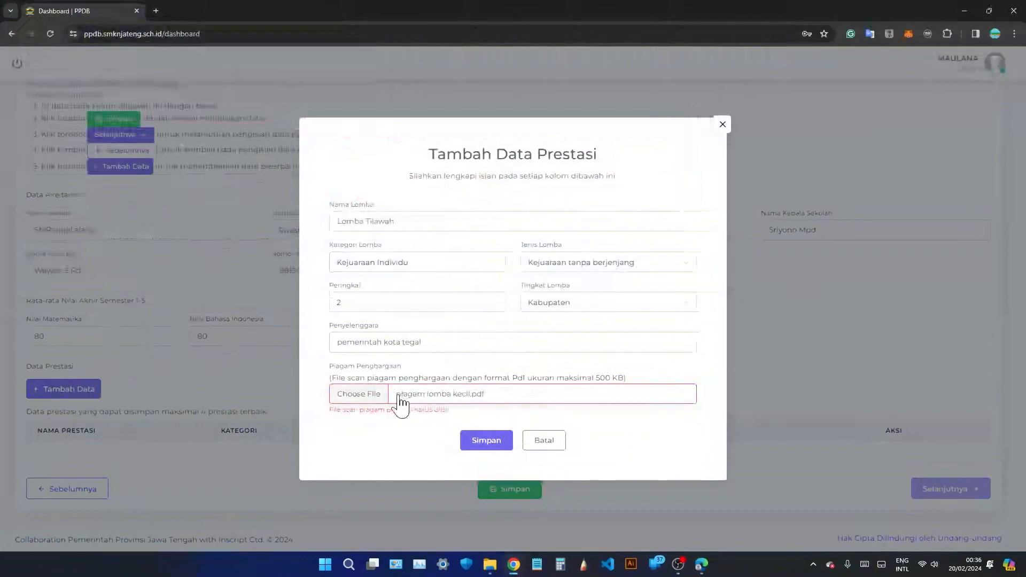
click(495, 444)
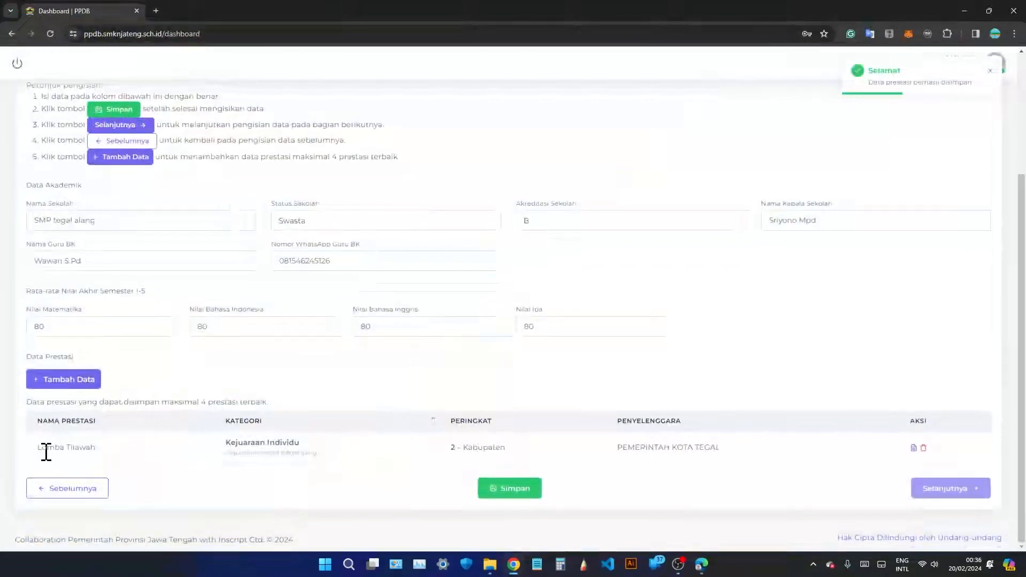
Save the academic data with the Lomba Tilawah entry and continue to Data Keluarga.
drag(38, 449, 771, 467)
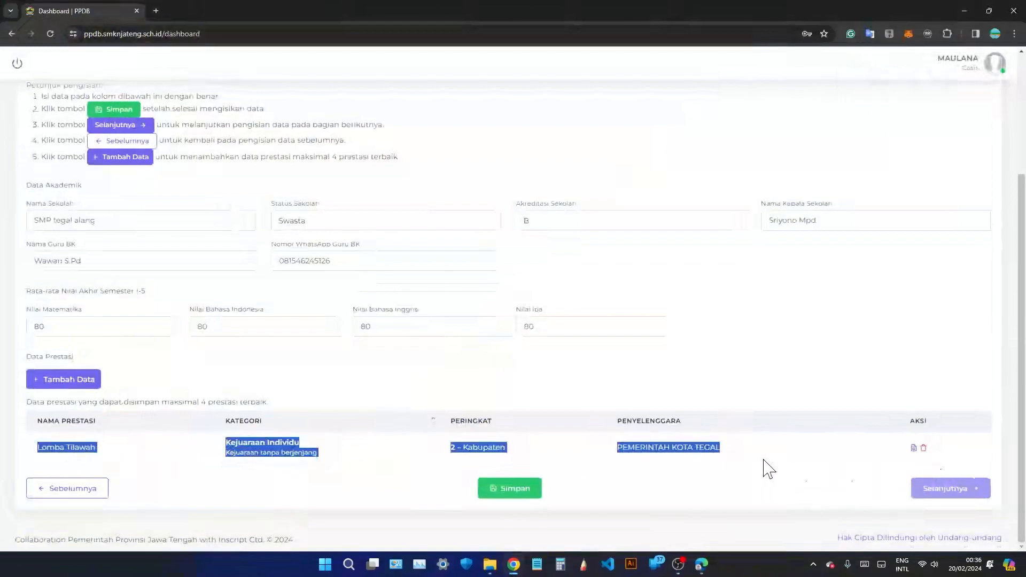
click(732, 460)
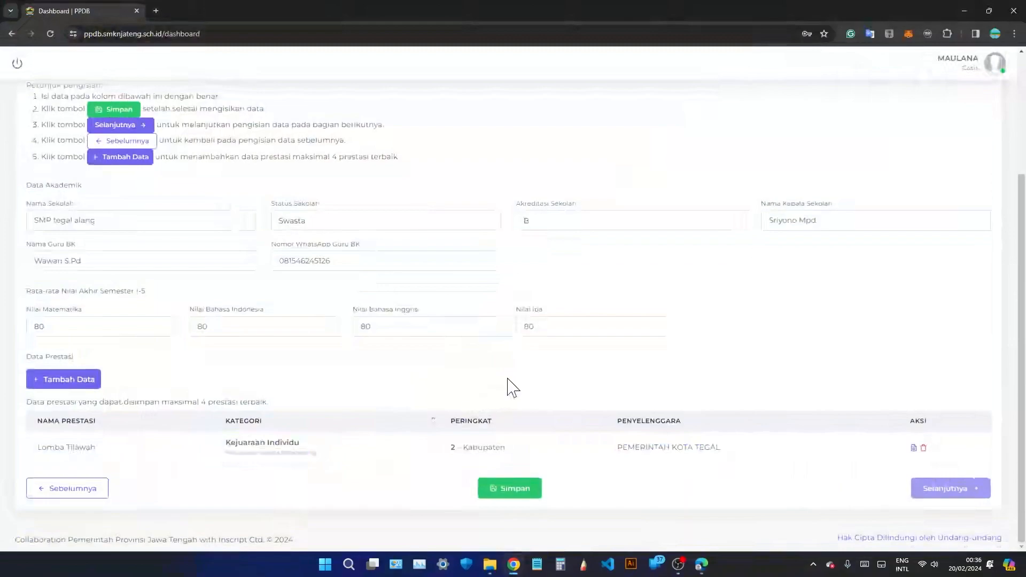
click(513, 490)
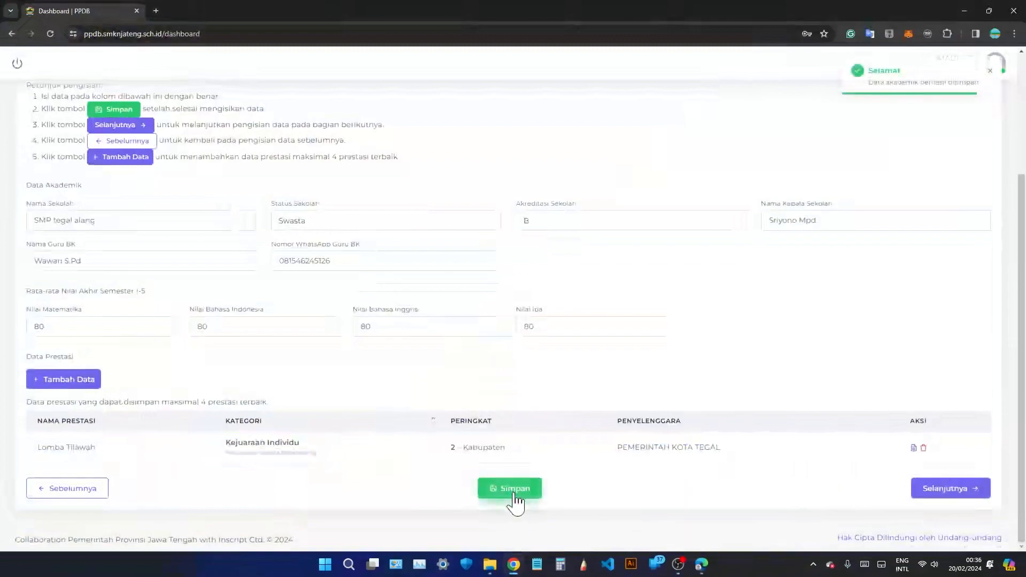
click(946, 491)
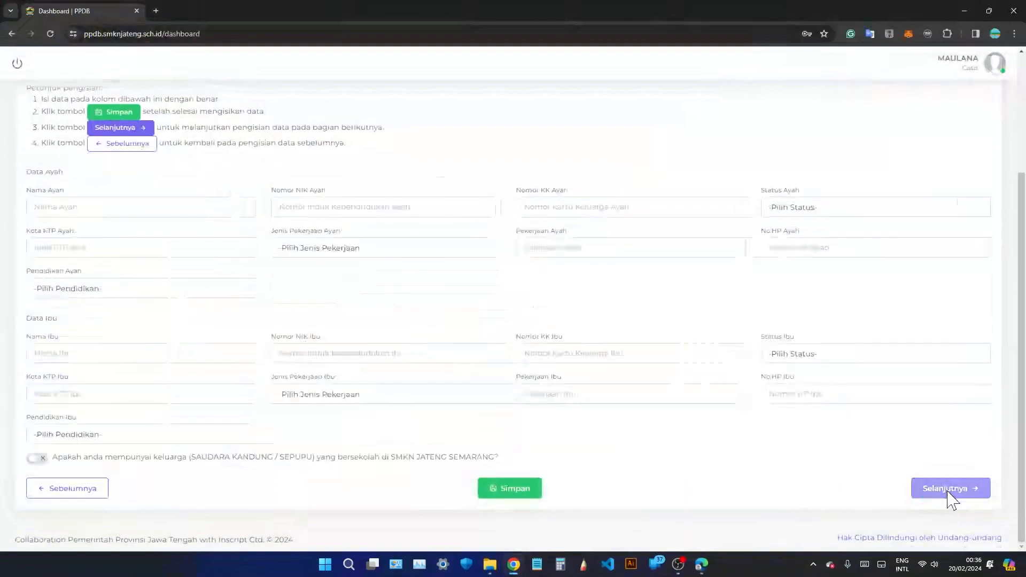
Enter the father's name, NIK number and family card number.
scroll(471, 379, up, 3)
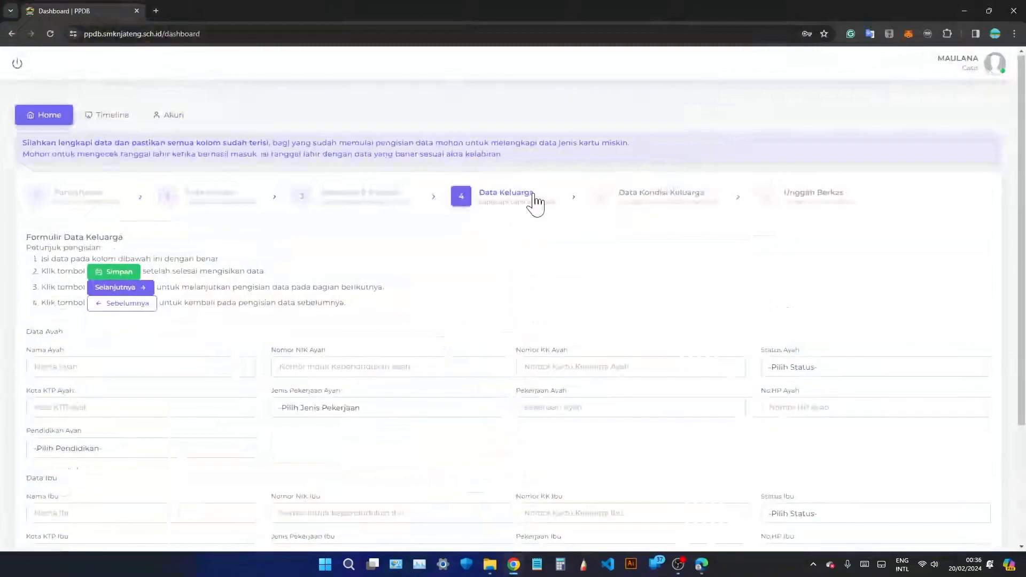
scroll(459, 325, down, 2)
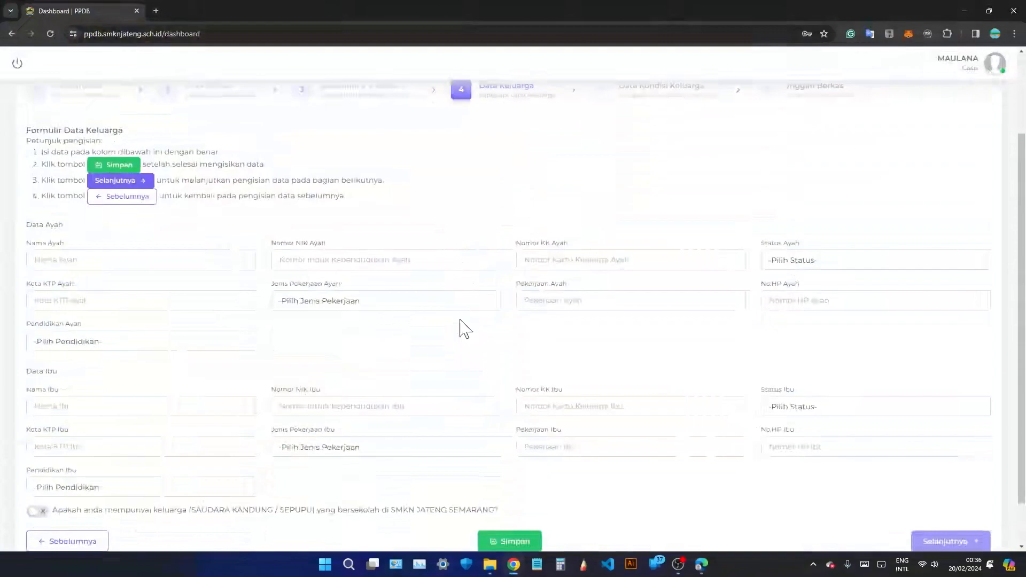
scroll(451, 309, down, 1)
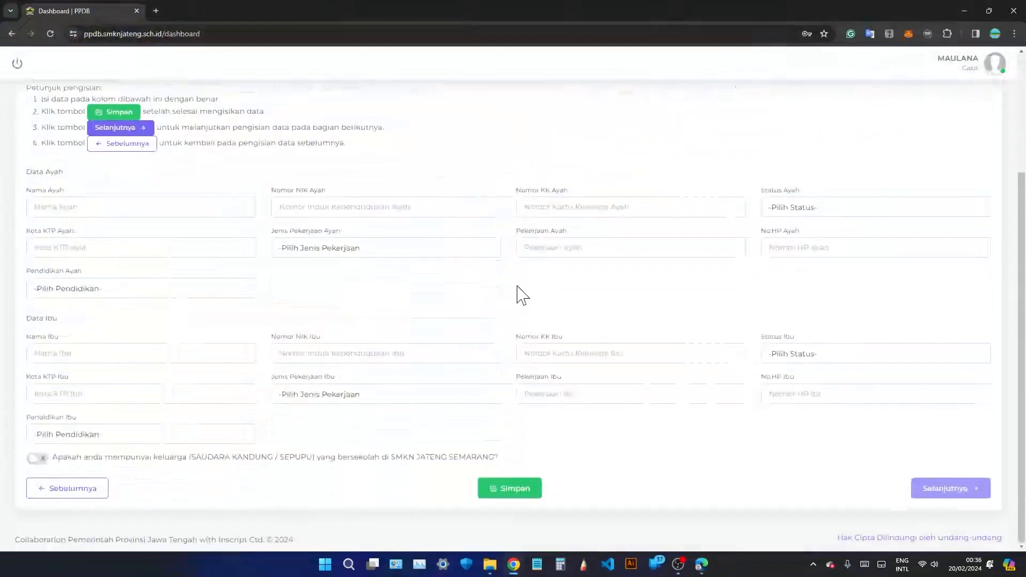
scroll(529, 298, up, 3)
click(107, 368)
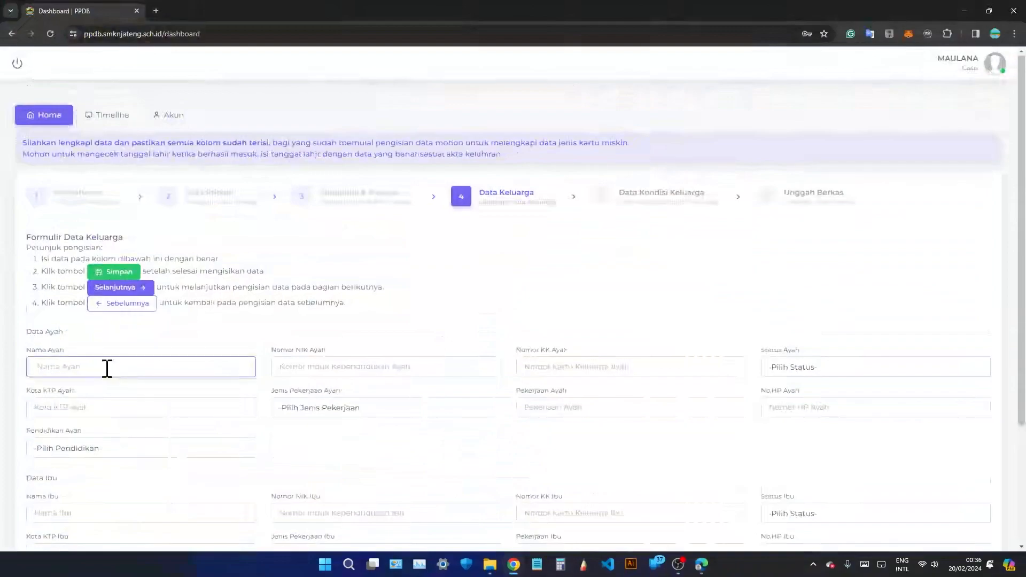
text(Suherman)
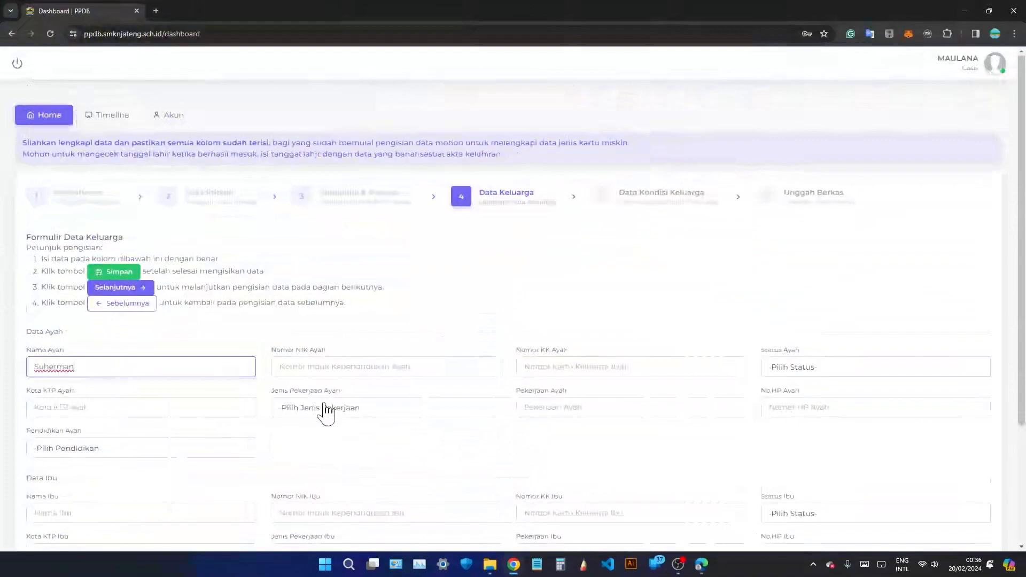
click(364, 365)
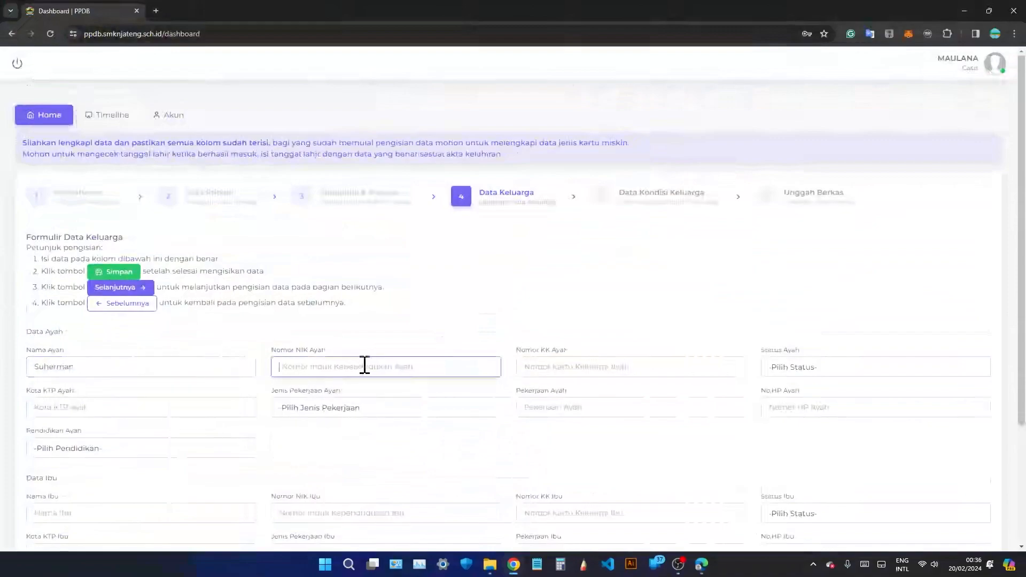
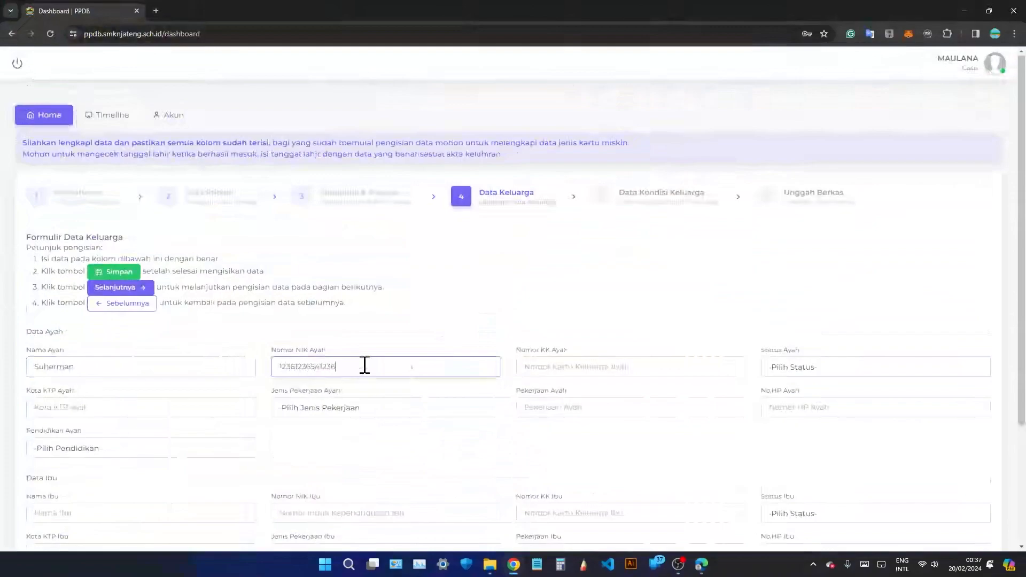
click(561, 368)
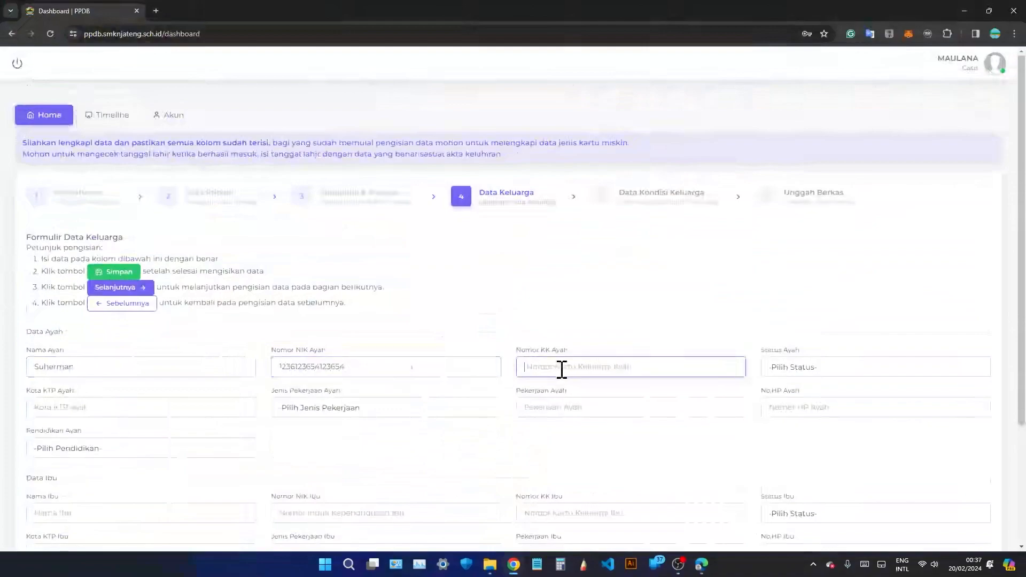
text(1452145214521452)
Set the father's status to Hidup and his ID-card city to Tegal.
click(791, 367)
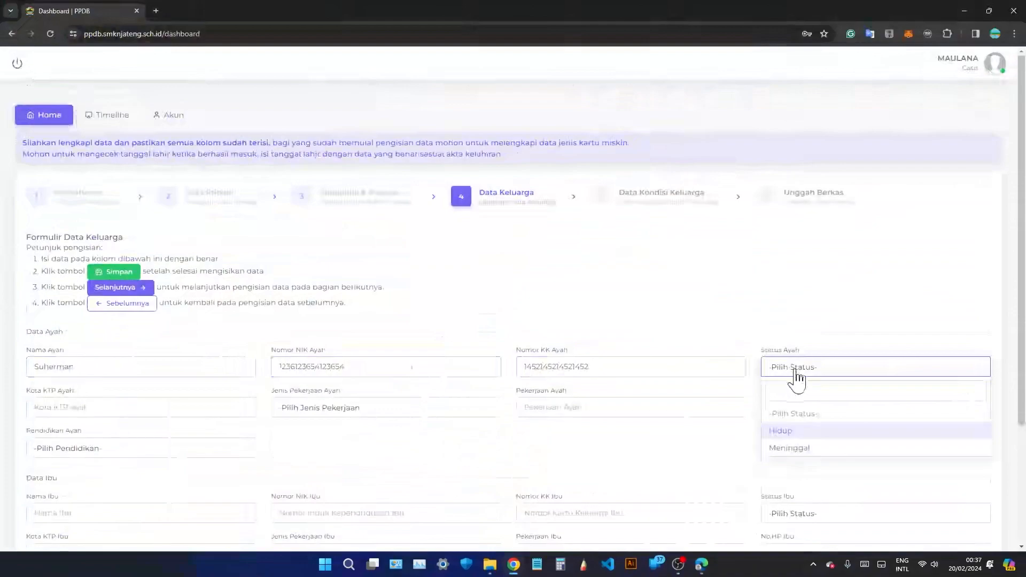
click(818, 432)
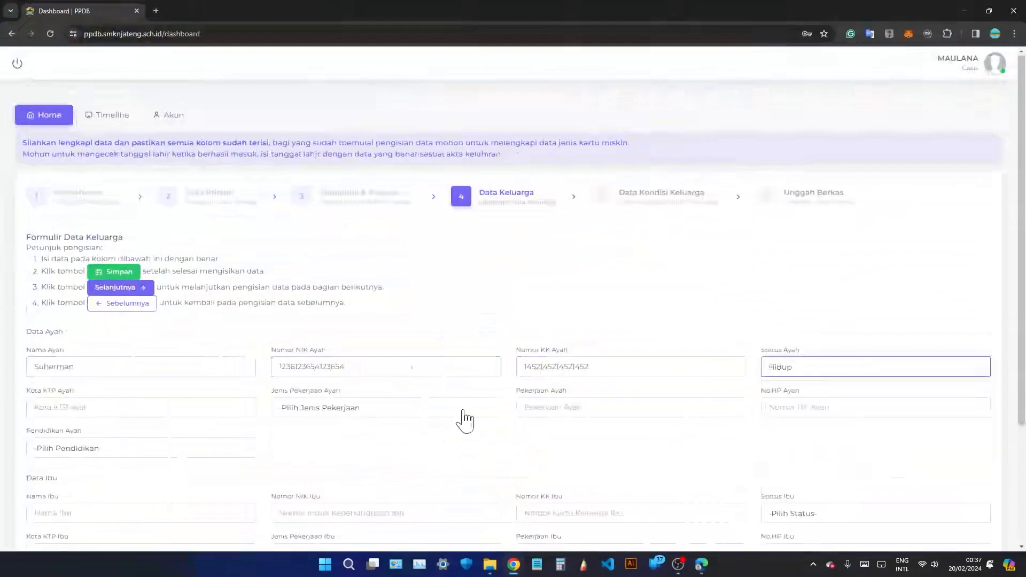
click(219, 406)
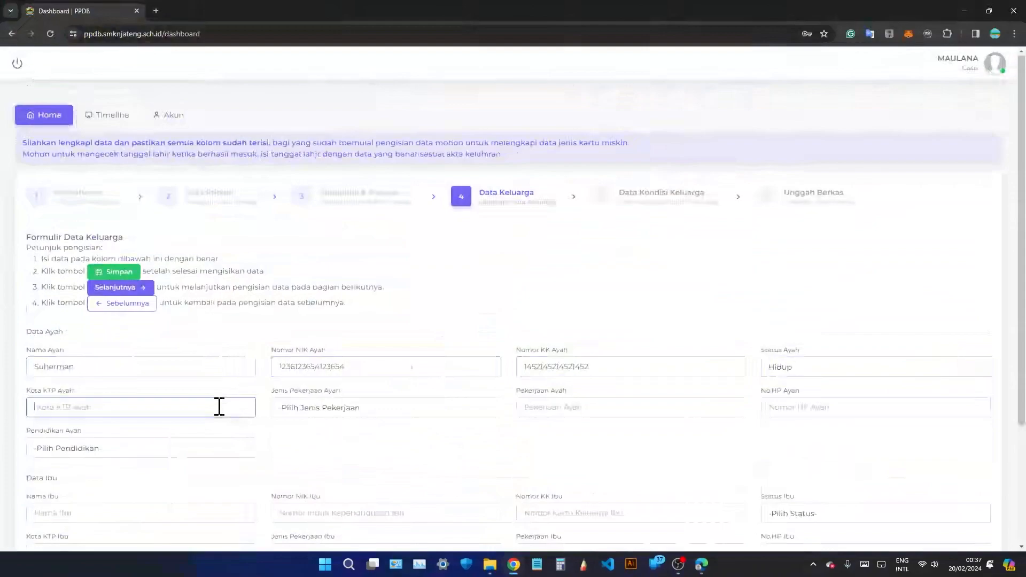
text(Tegal)
Choose Buruh as the father's job type.
click(314, 414)
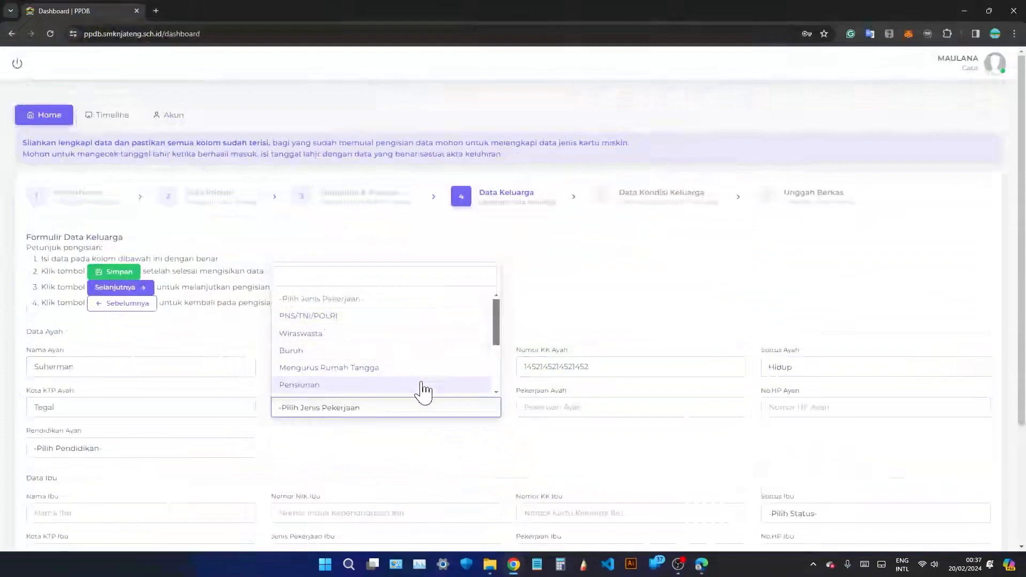
scroll(423, 390, down, 1)
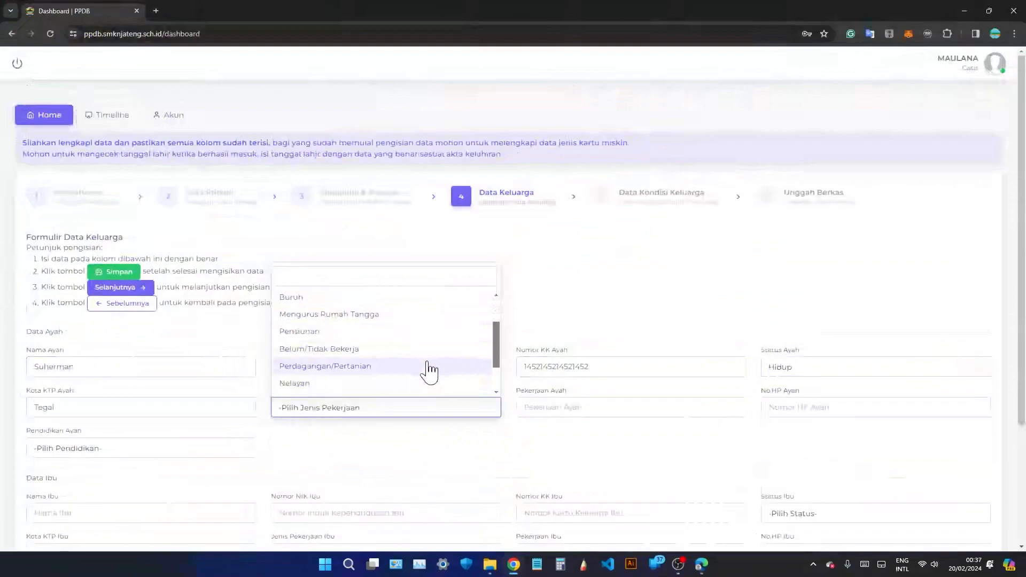
scroll(428, 369, down, 1)
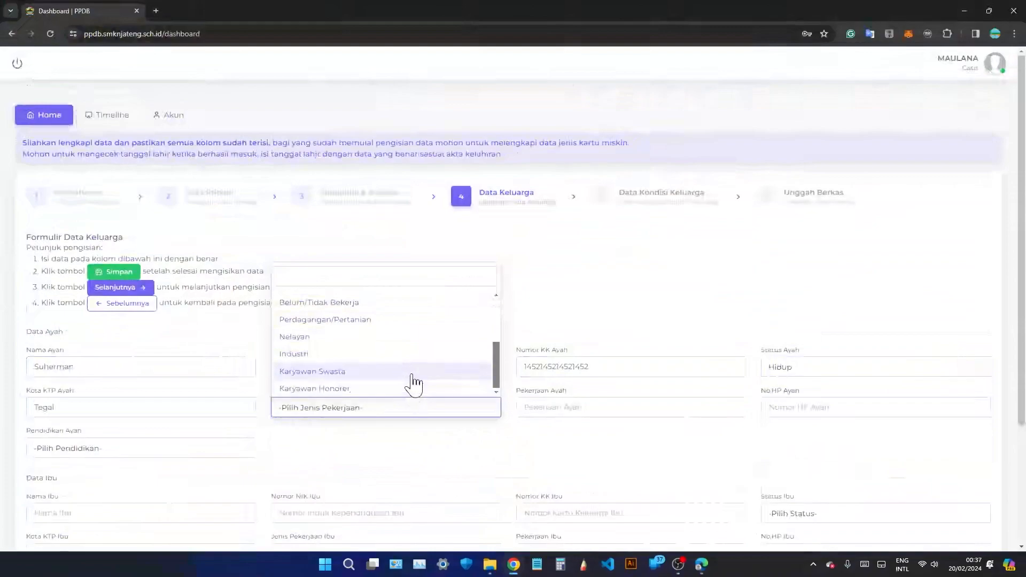
scroll(414, 383, up, 2)
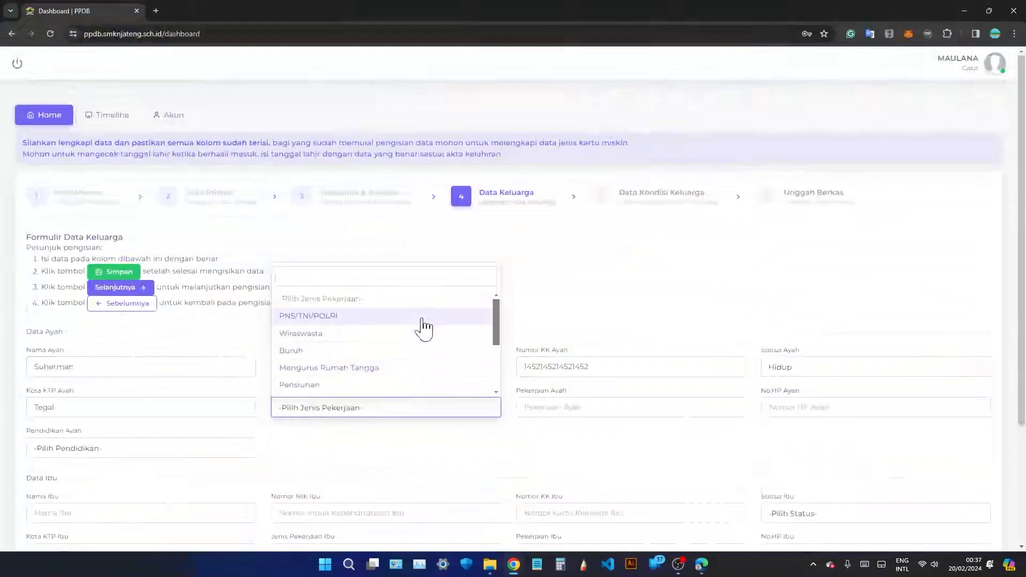
click(414, 359)
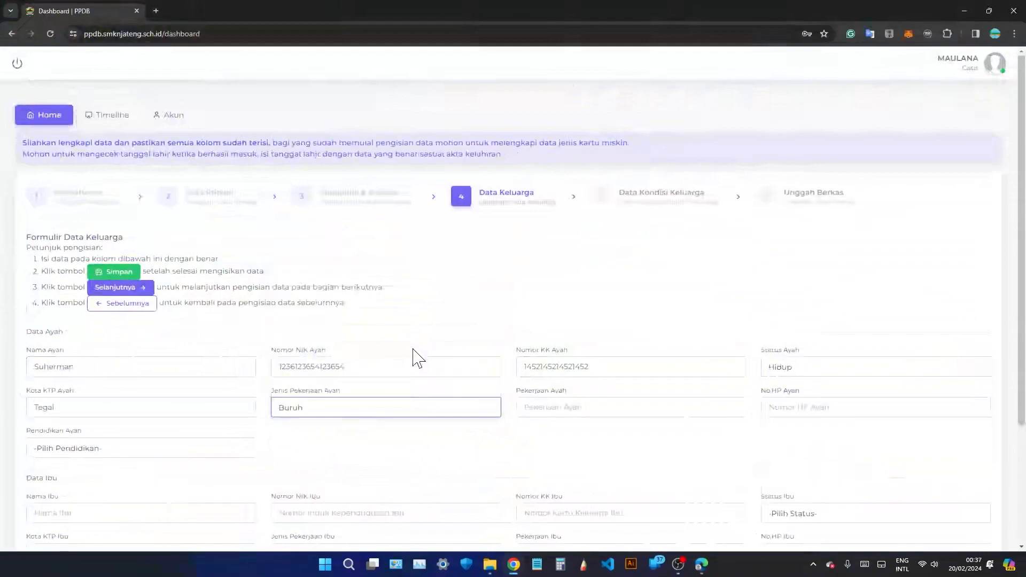
drag(517, 392, 571, 394)
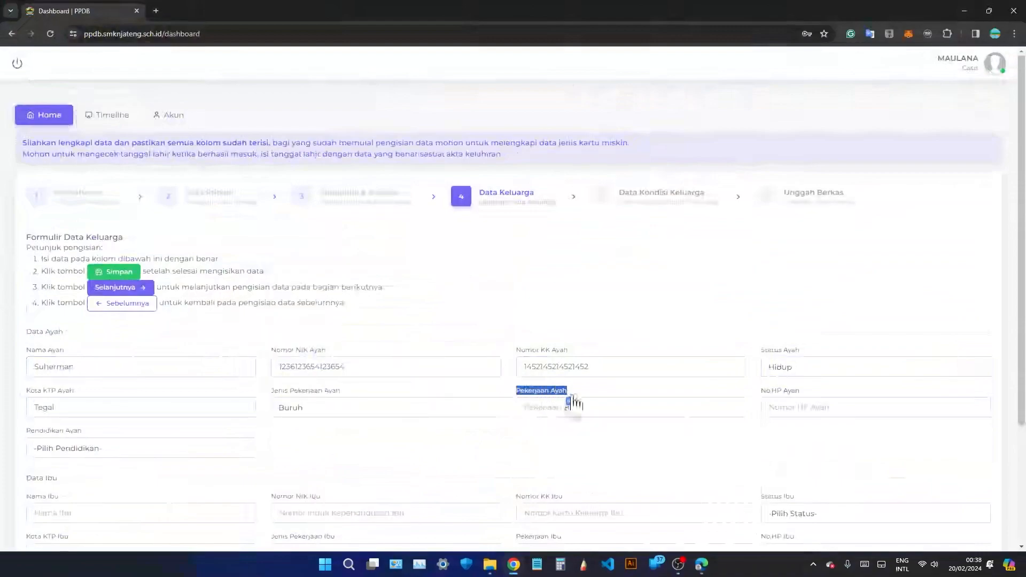
Enter the father's occupation as buruh tani, keeping Buruh as the job type.
click(608, 407)
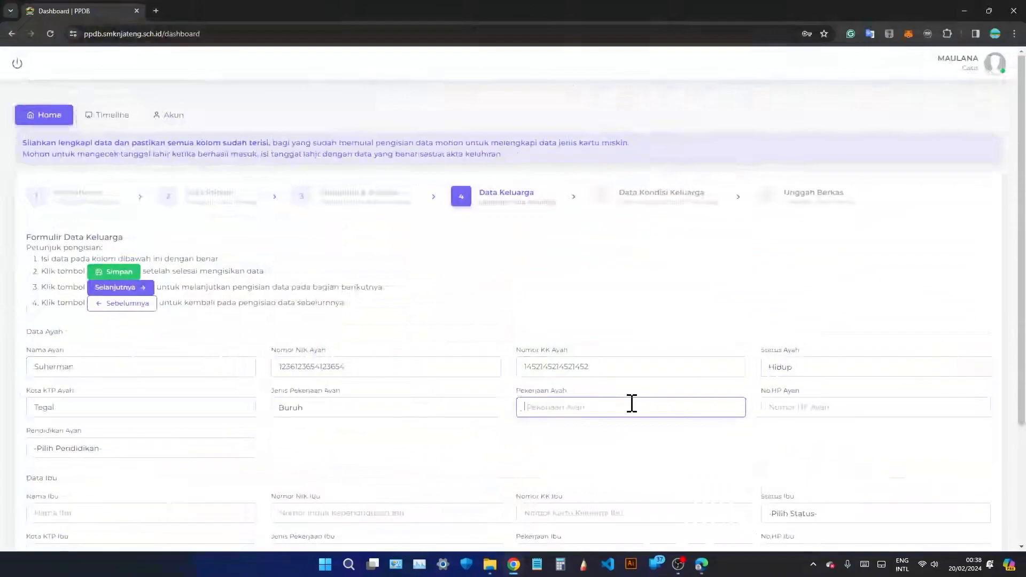
text(buruh tani)
click(473, 409)
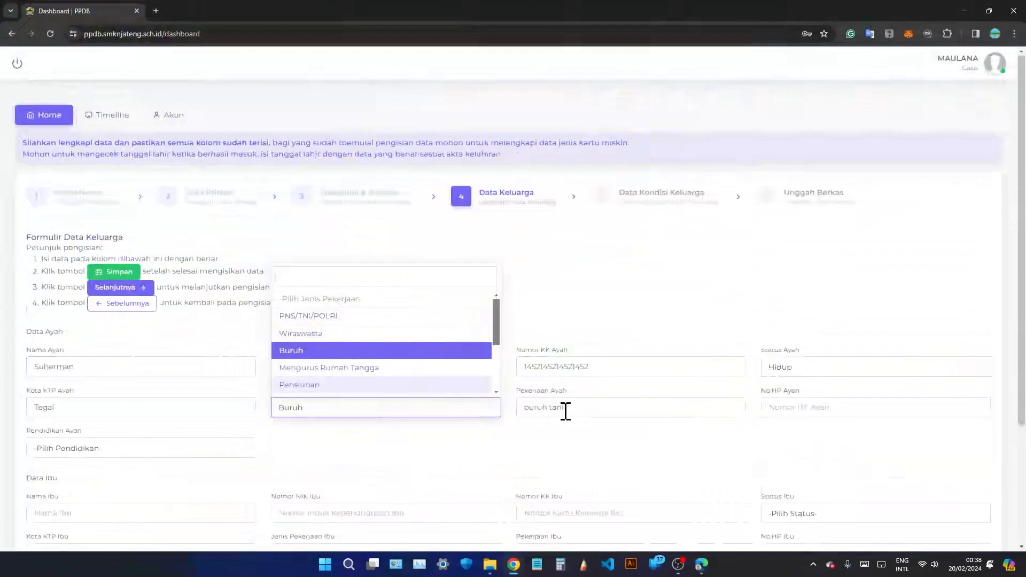
scroll(354, 351, down, 3)
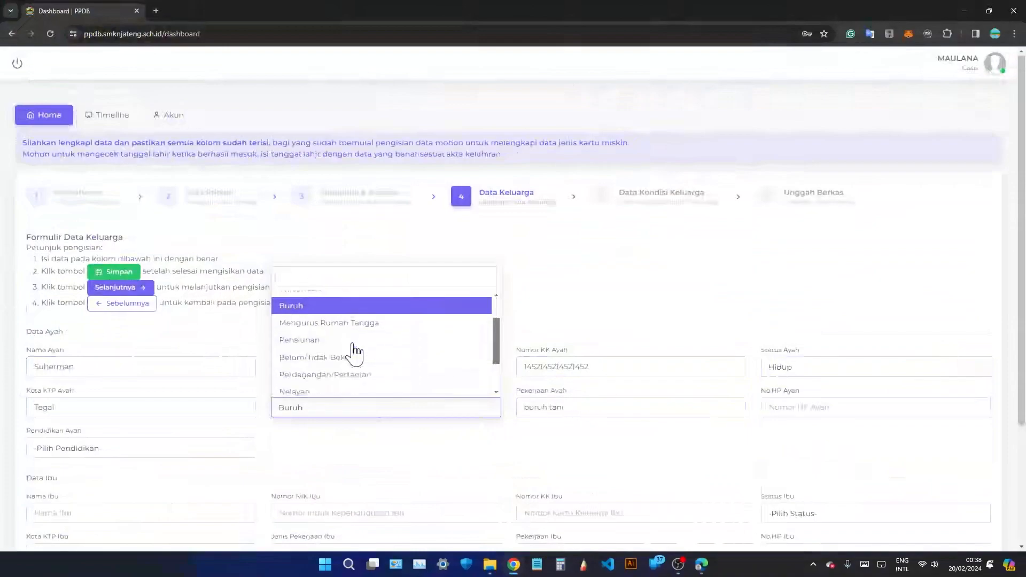
scroll(356, 353, up, 3)
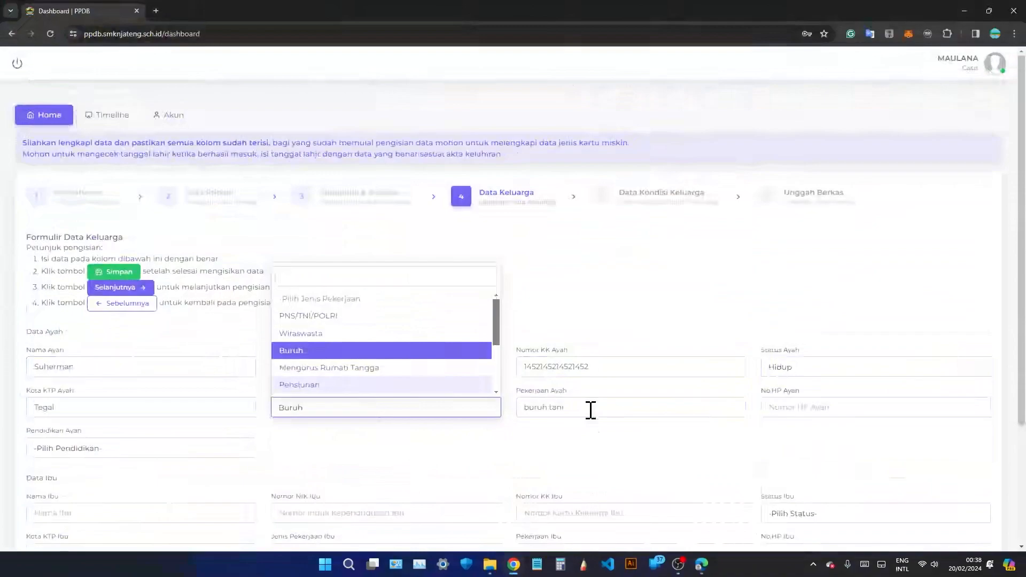
scroll(414, 367, down, 3)
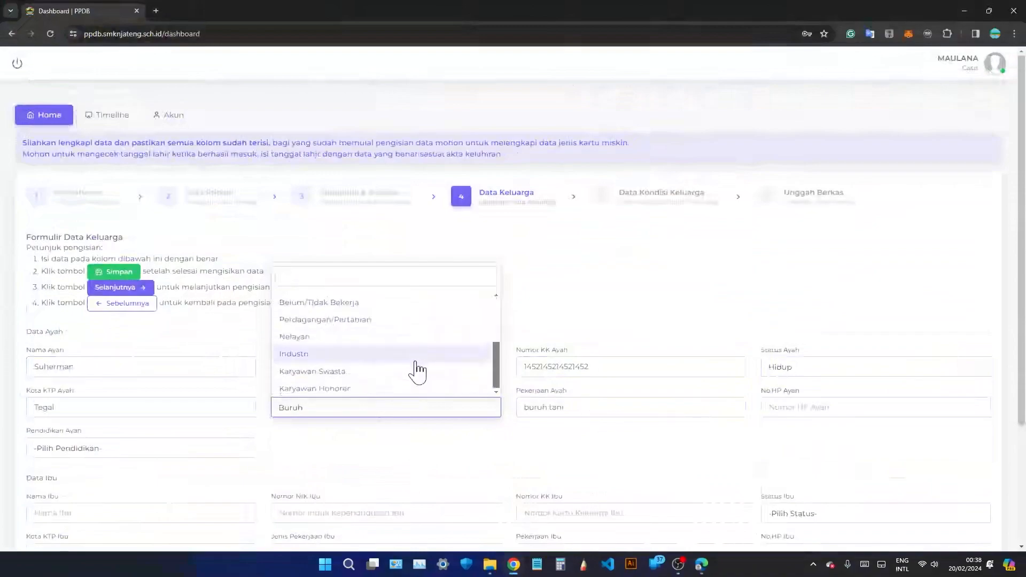
scroll(419, 373, up, 2)
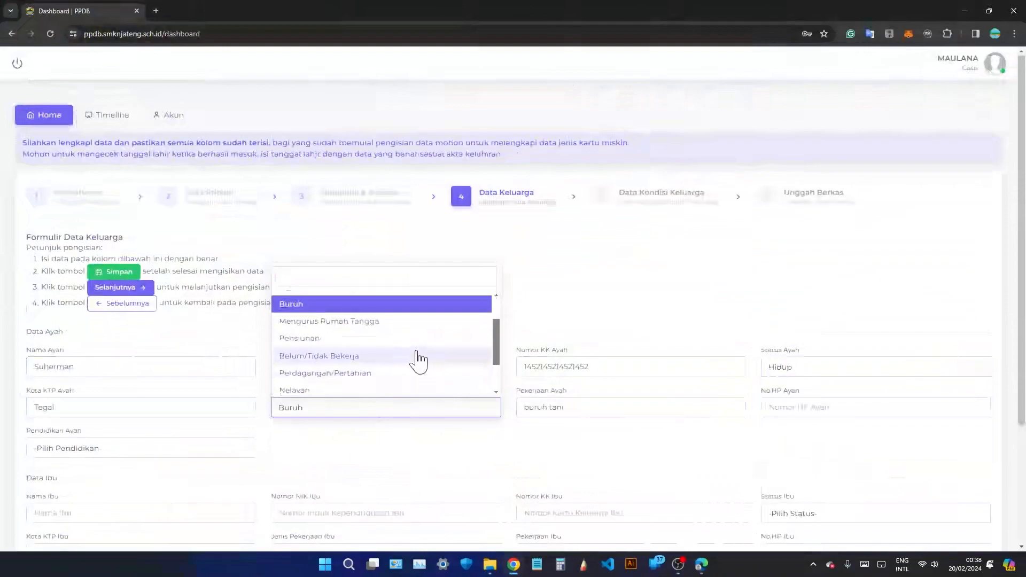
scroll(419, 373, down, 2)
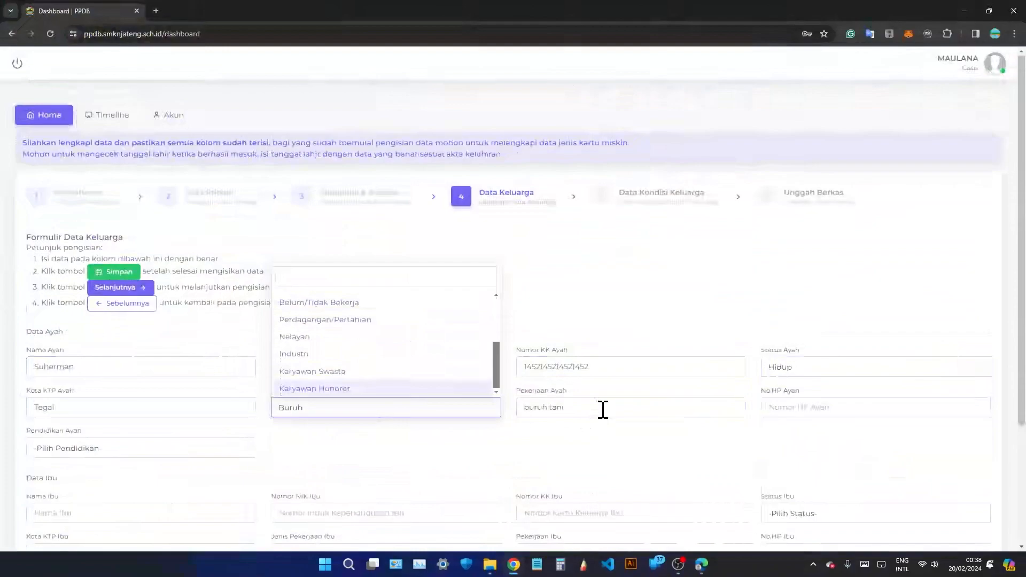
click(610, 432)
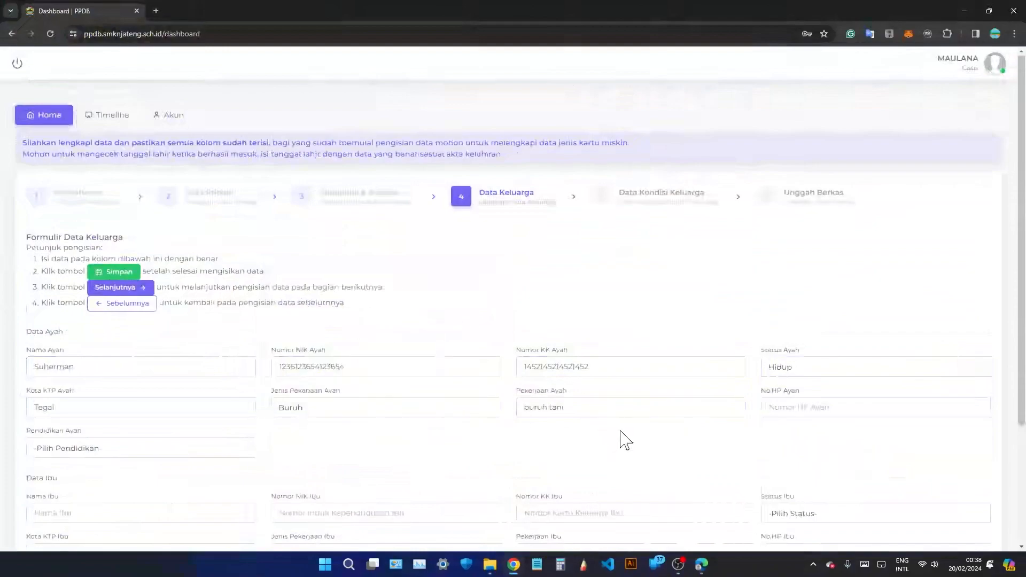
click(822, 402)
Enter the father's phone number and set his education to SD.
scroll(149, 396, down, 2)
click(165, 350)
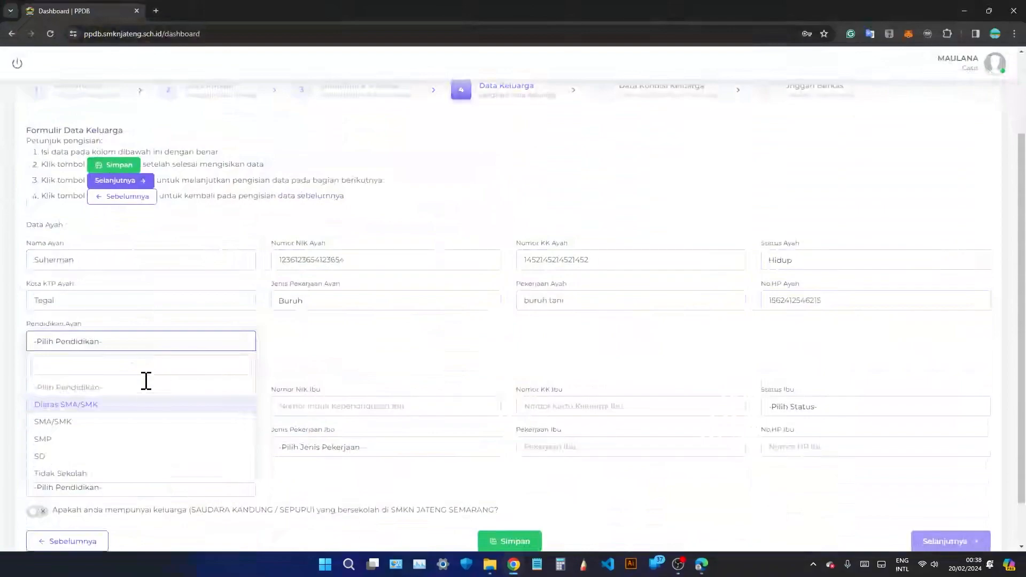
click(123, 458)
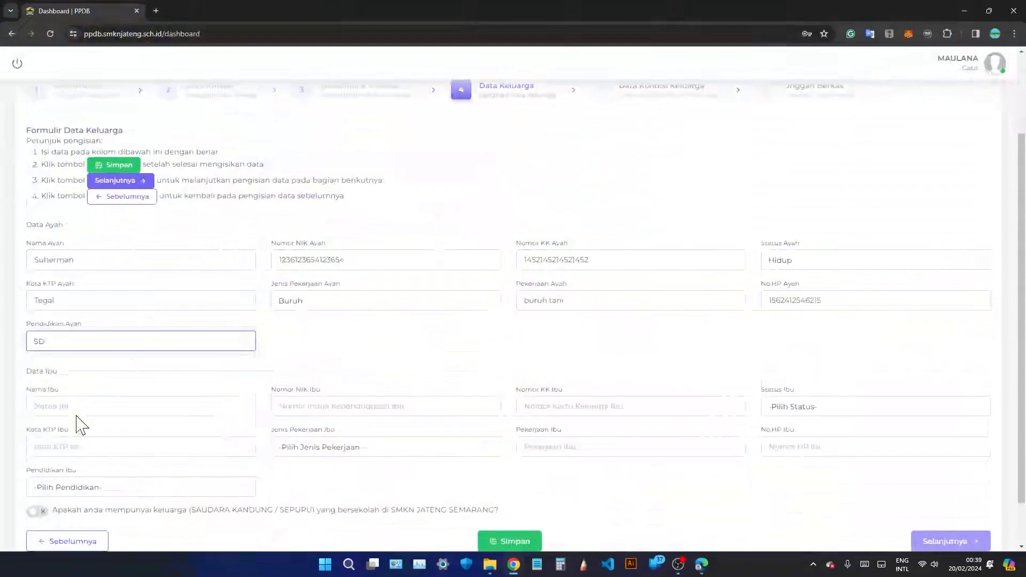
scroll(80, 424, down, 1)
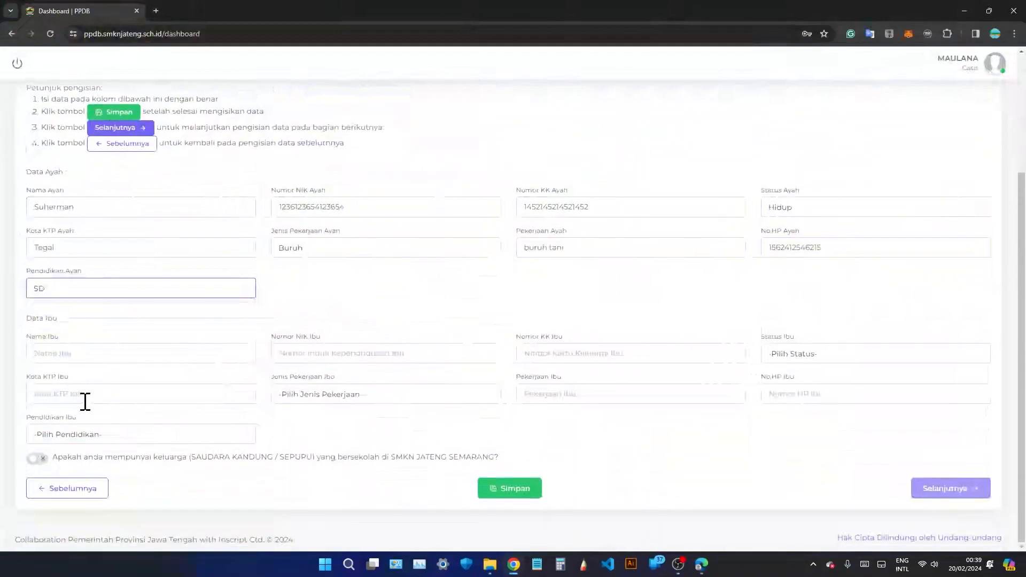
Enter the mother's name, a corrected NIK number and her family card number.
click(92, 350)
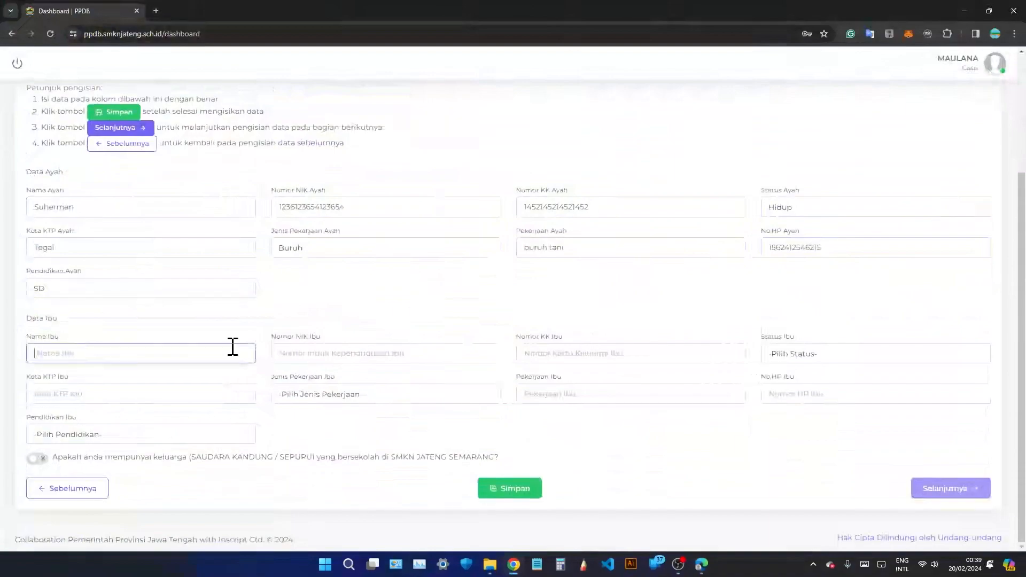
text(hany)
click(398, 350)
text(125)
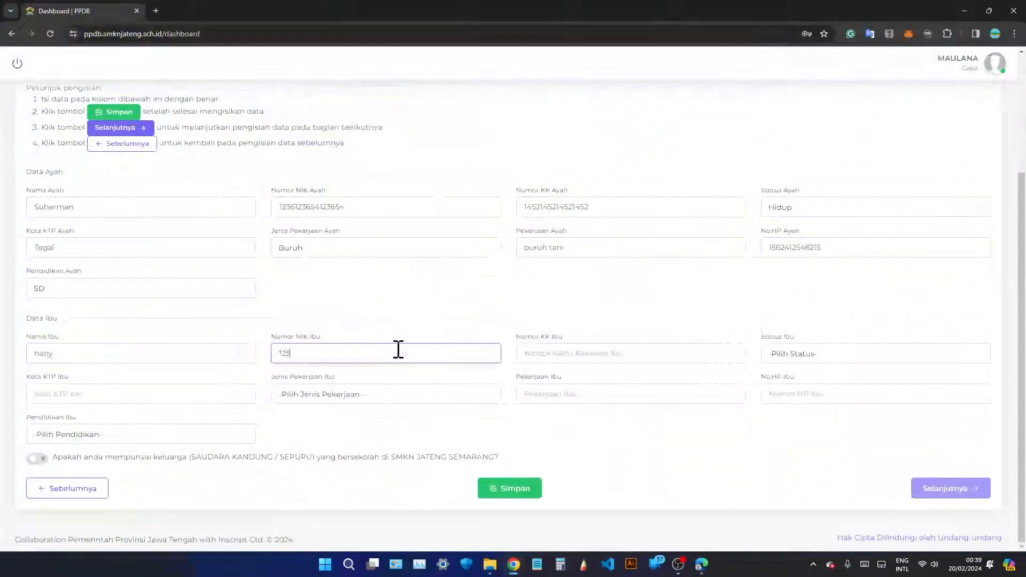
text(41254125412541254)
click(574, 353)
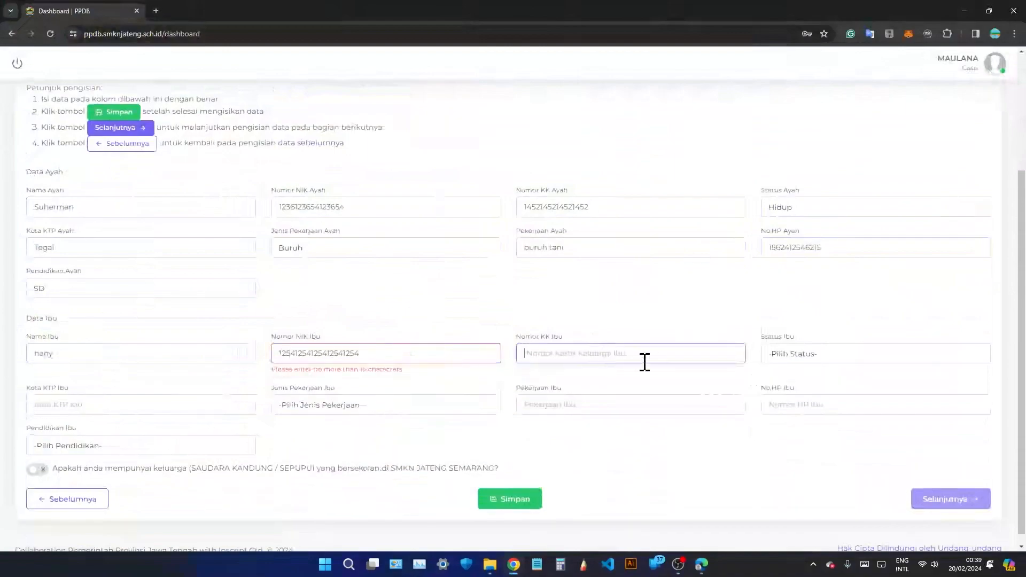
click(370, 355)
key(BackSpace)
key(BackSpace)
key(BackSpace)
key(BackSpace)
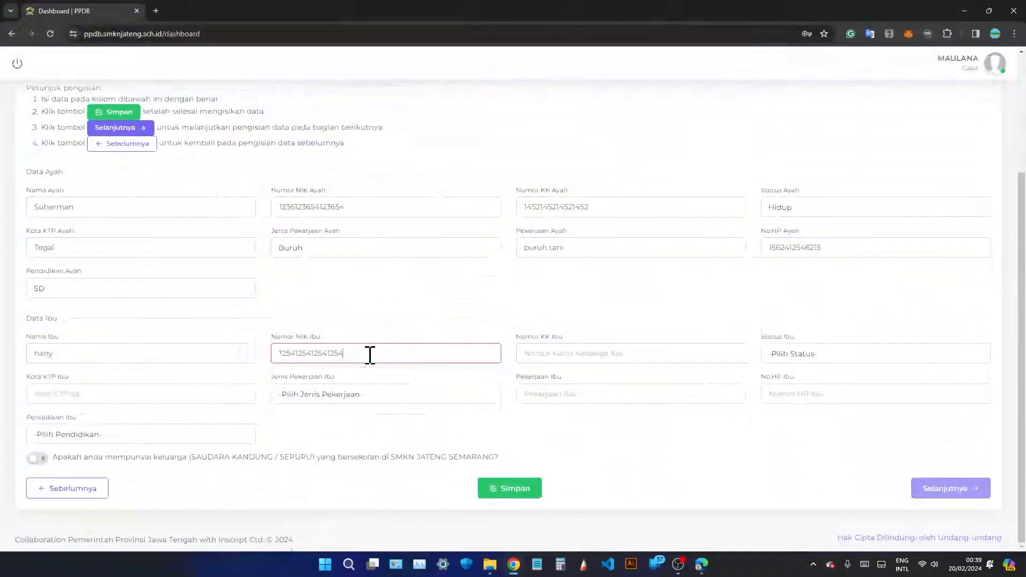
click(602, 353)
text(1452145214521452)
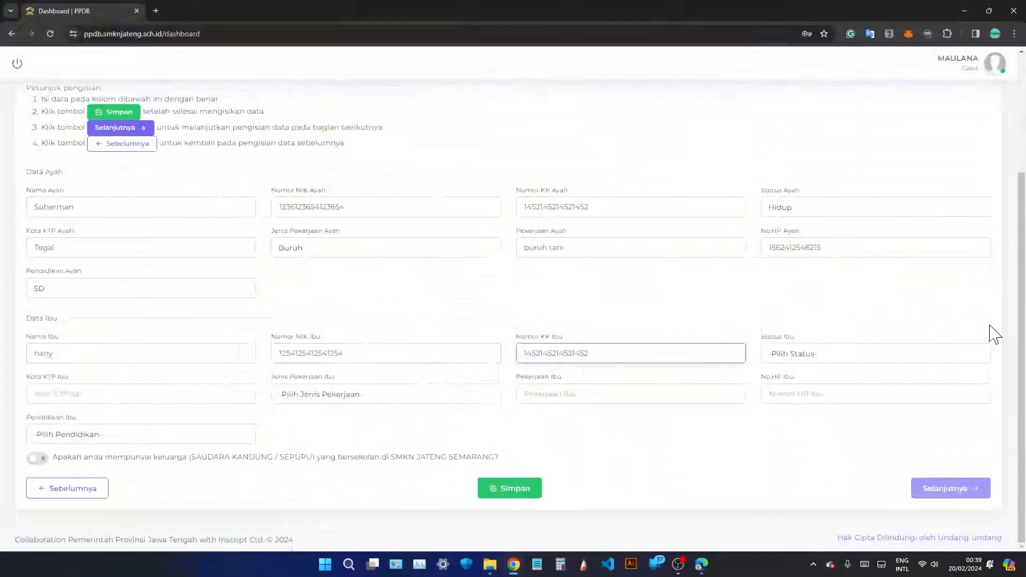
Set the mother's status to Hidup, city Jepara, occupation type Mengurus Rumah Tangga.
click(858, 358)
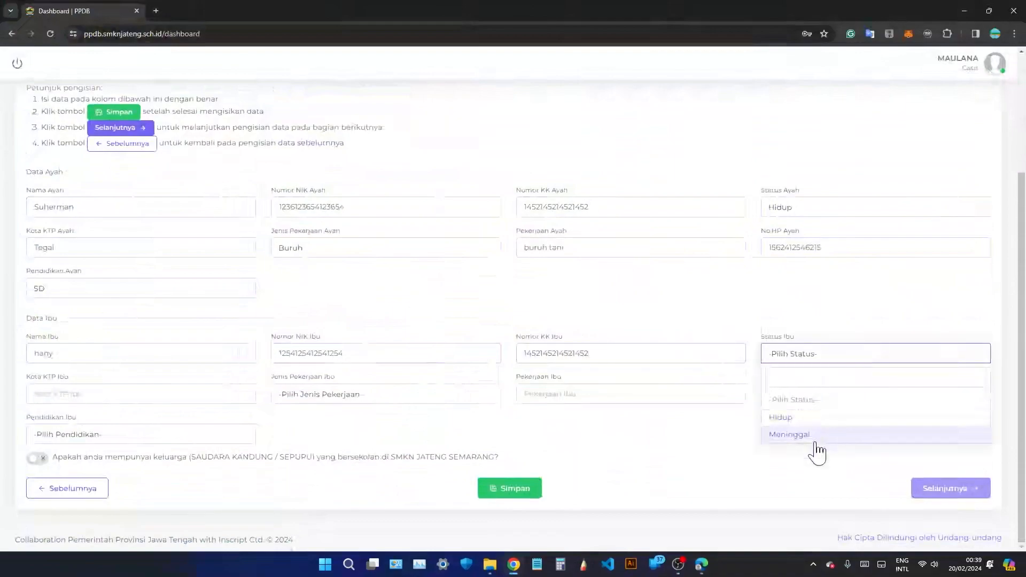
click(779, 417)
click(115, 392)
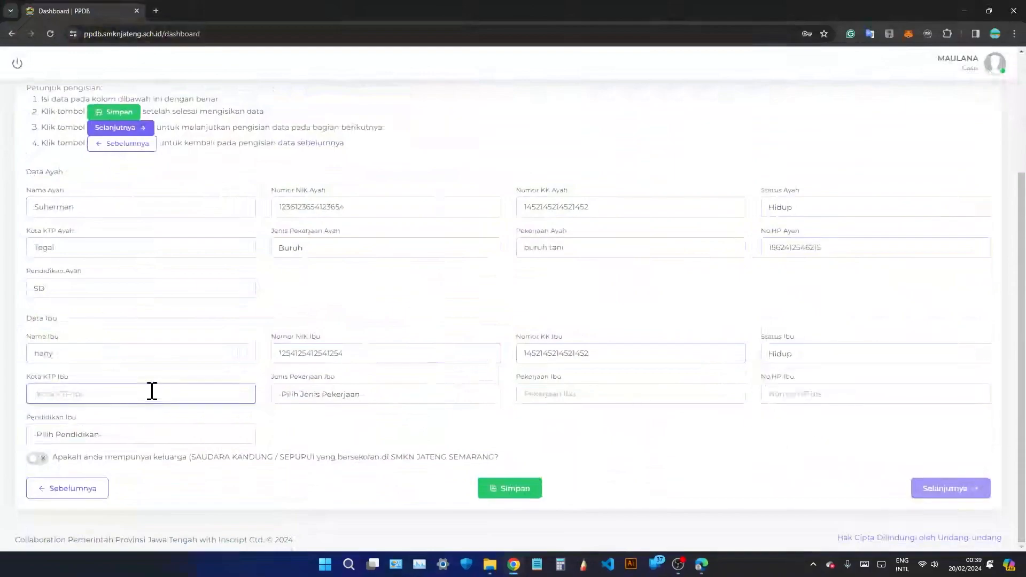
text(Jepara)
click(299, 396)
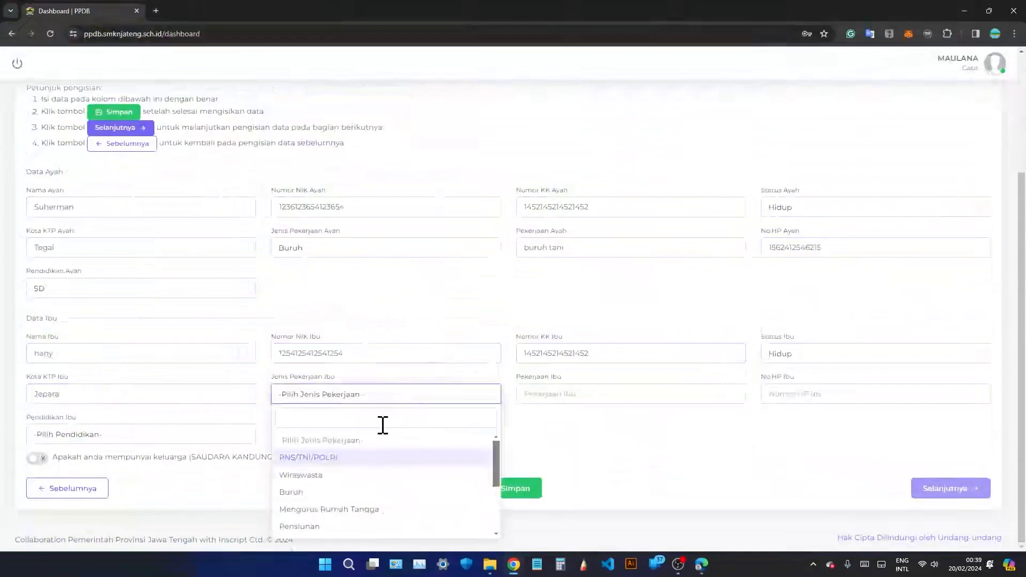
click(389, 511)
Describe her job as 'di rumah', add her phone number, and set education SMA/SMK.
click(568, 392)
text(di rumah)
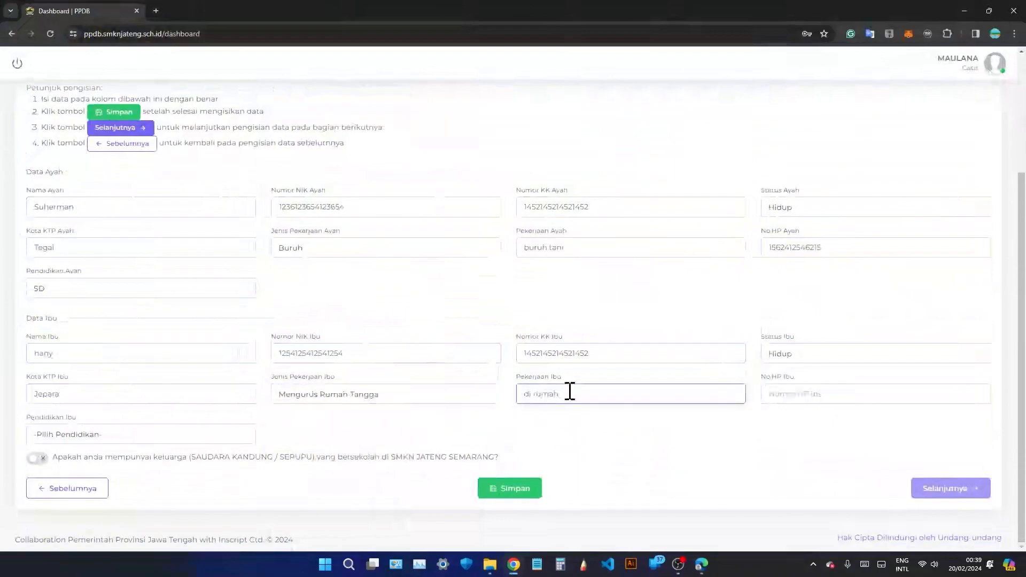
click(842, 386)
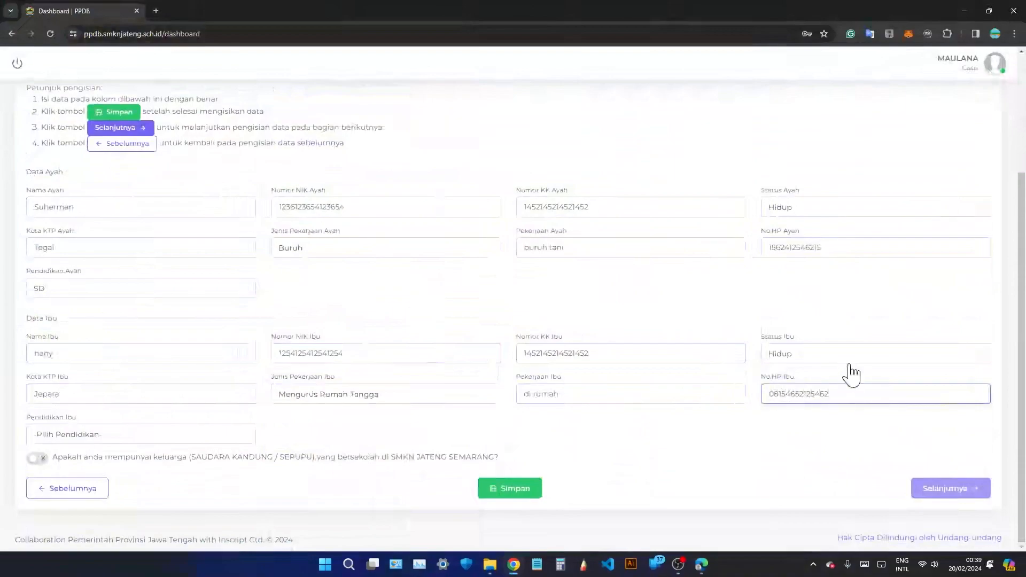
click(53, 435)
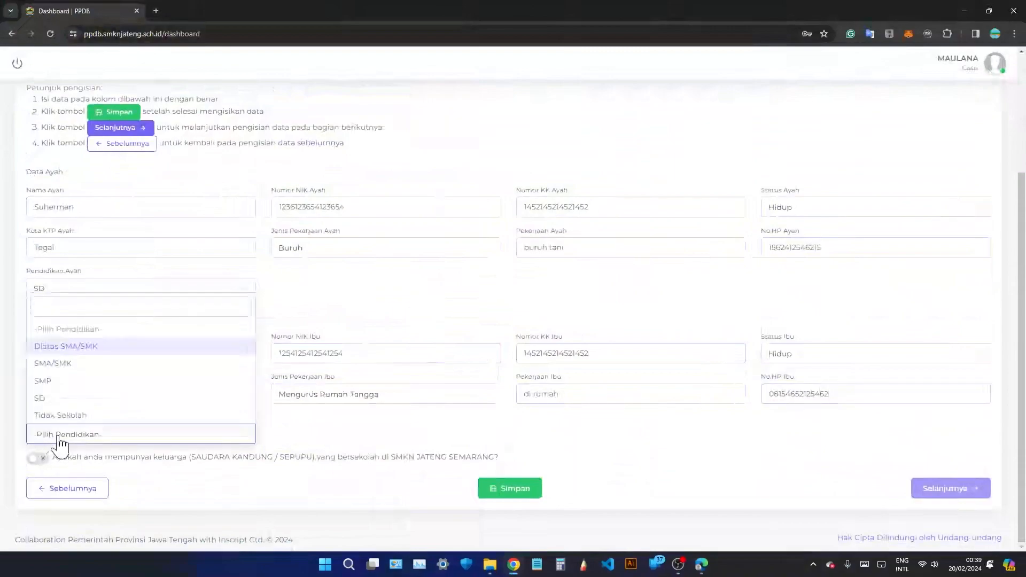
click(66, 367)
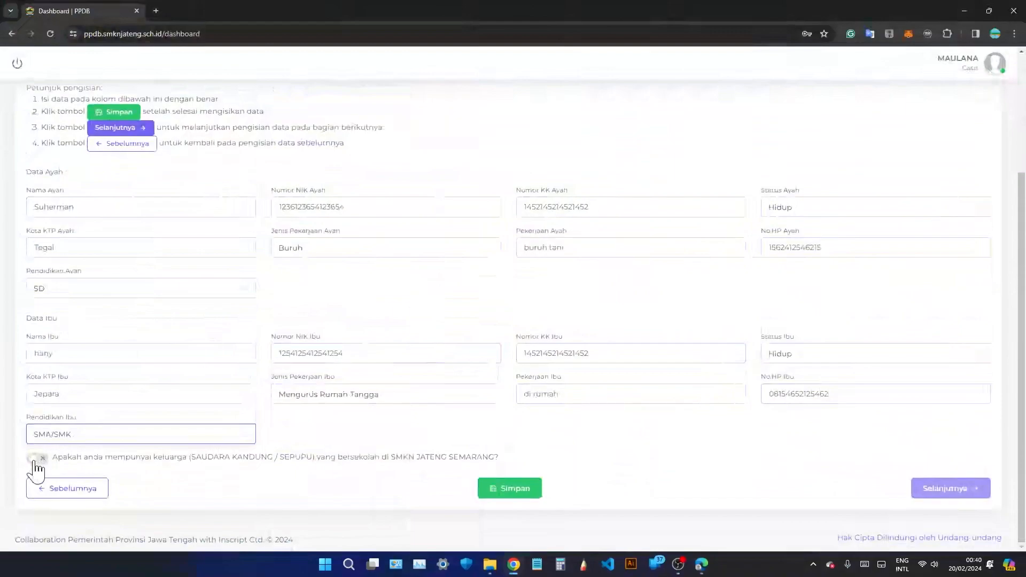
Answer yes to having a relative at the school, enter cohort year 2023, save and continue.
drag(190, 458, 312, 463)
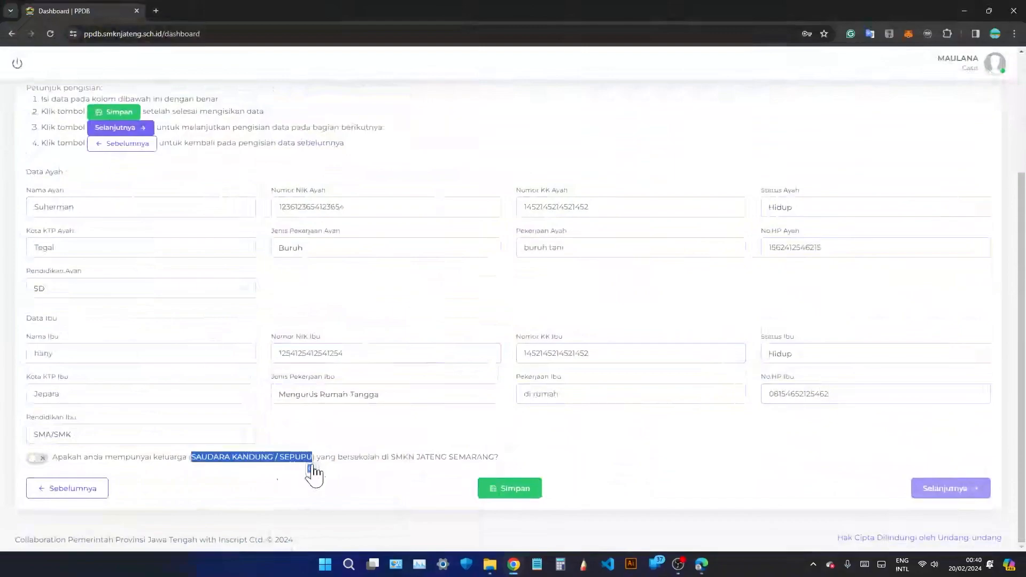
click(37, 458)
scroll(41, 470, down, 1)
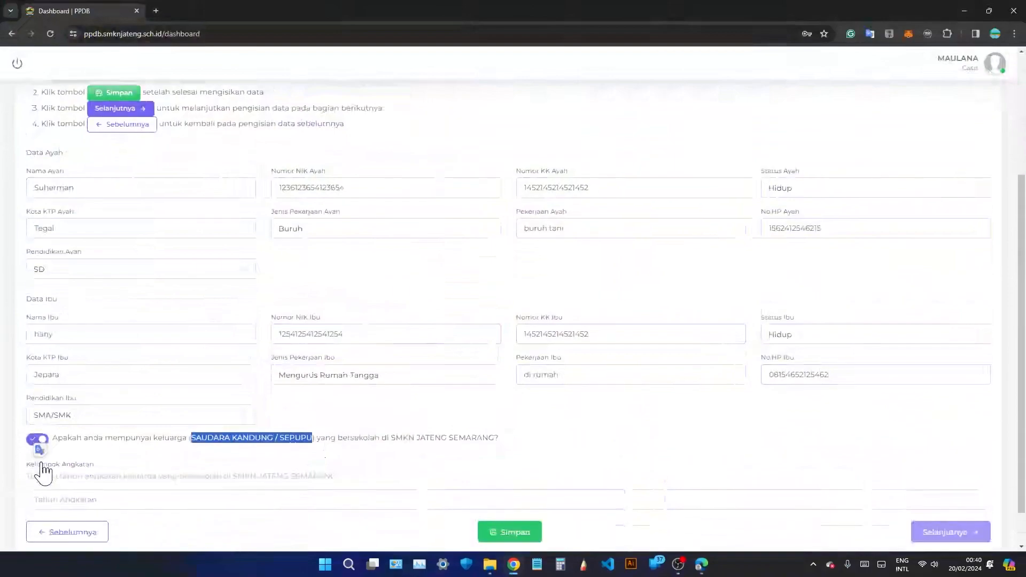
click(62, 456)
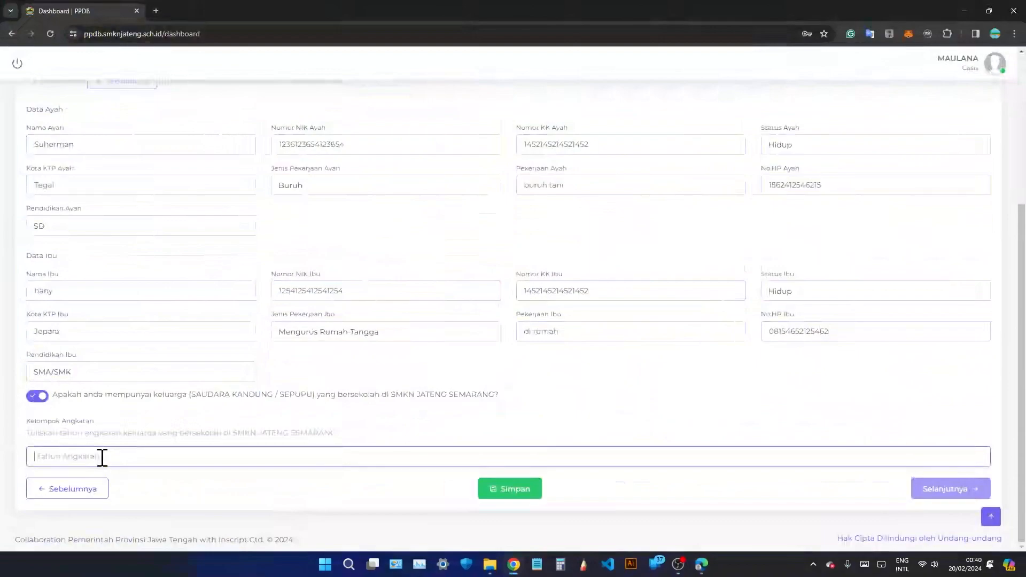
text(2023)
click(518, 496)
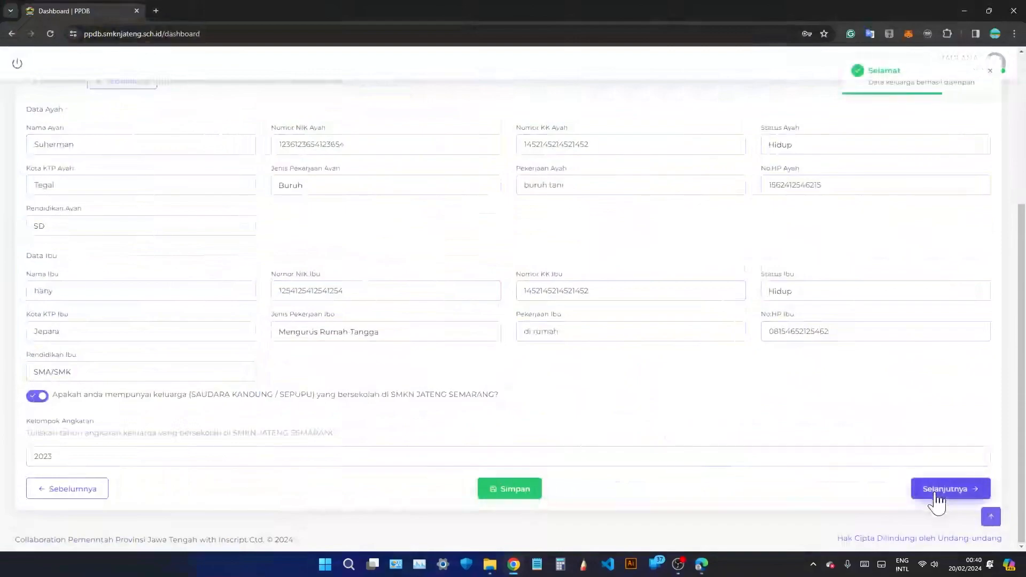
click(935, 494)
Enter the poverty card number and set Jenis Kartu Miskin to Program Keluarga Harapan (PKH).
scroll(581, 323, up, 3)
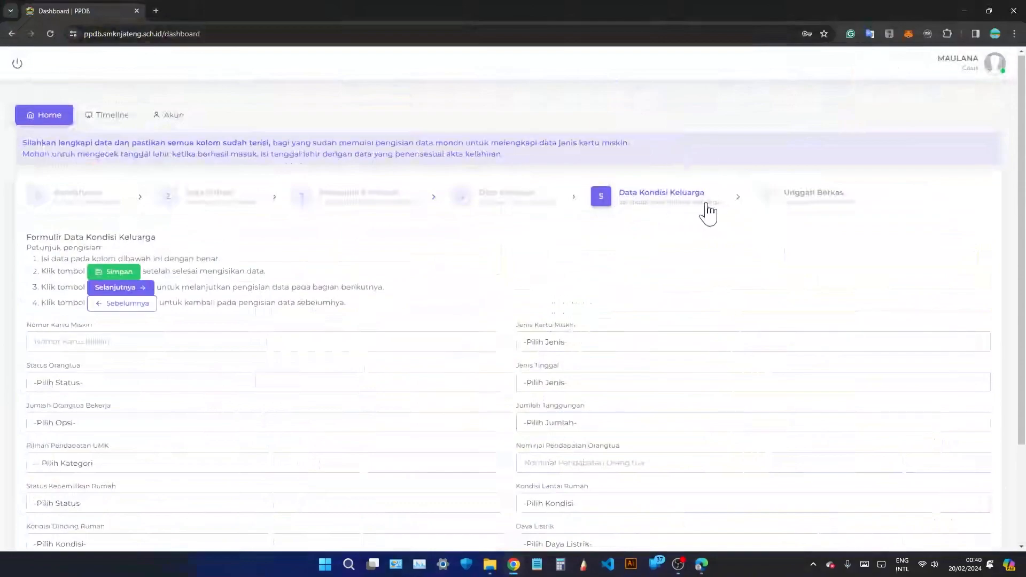
scroll(261, 249, down, 3)
click(264, 215)
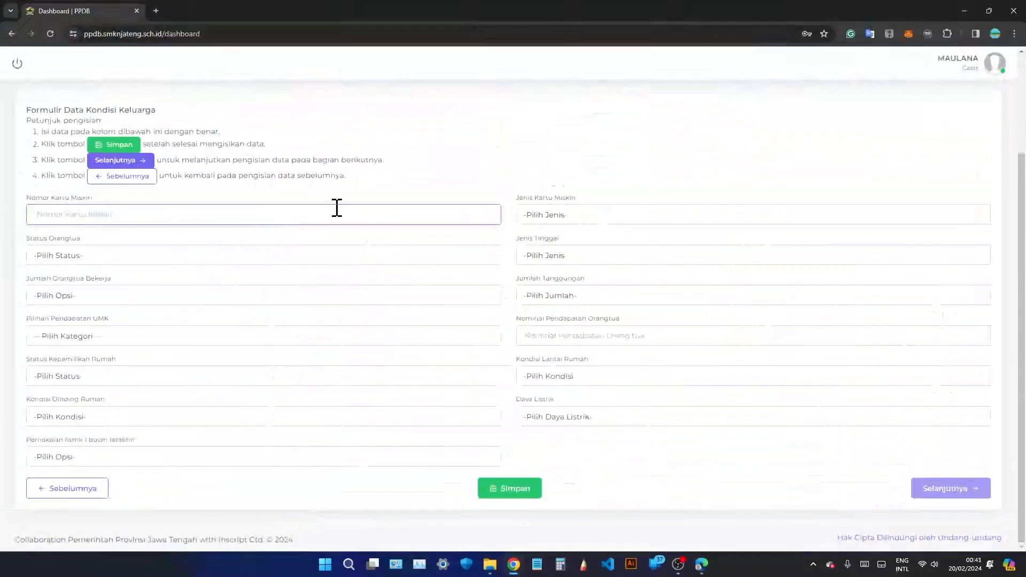
click(564, 218)
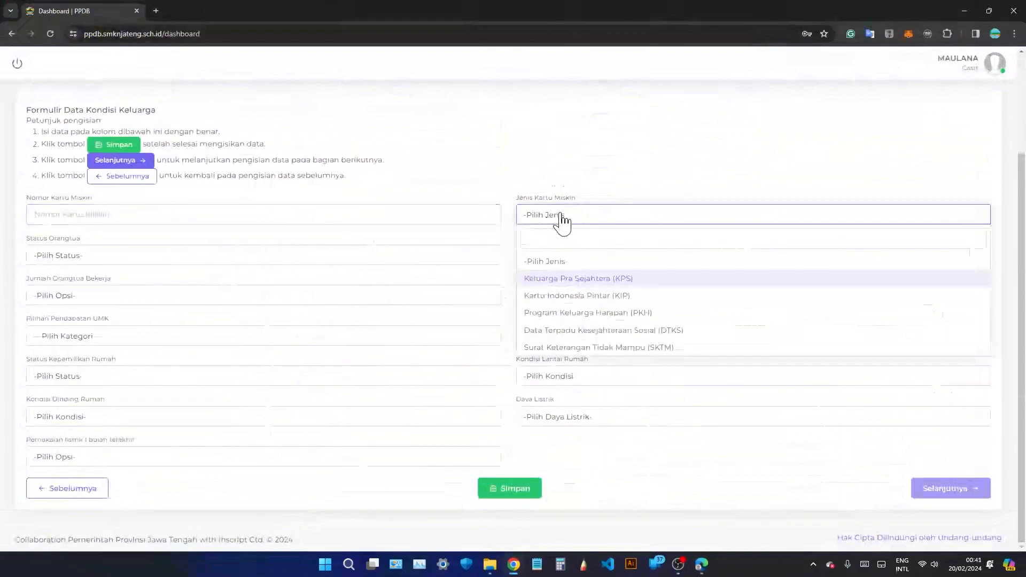
click(514, 214)
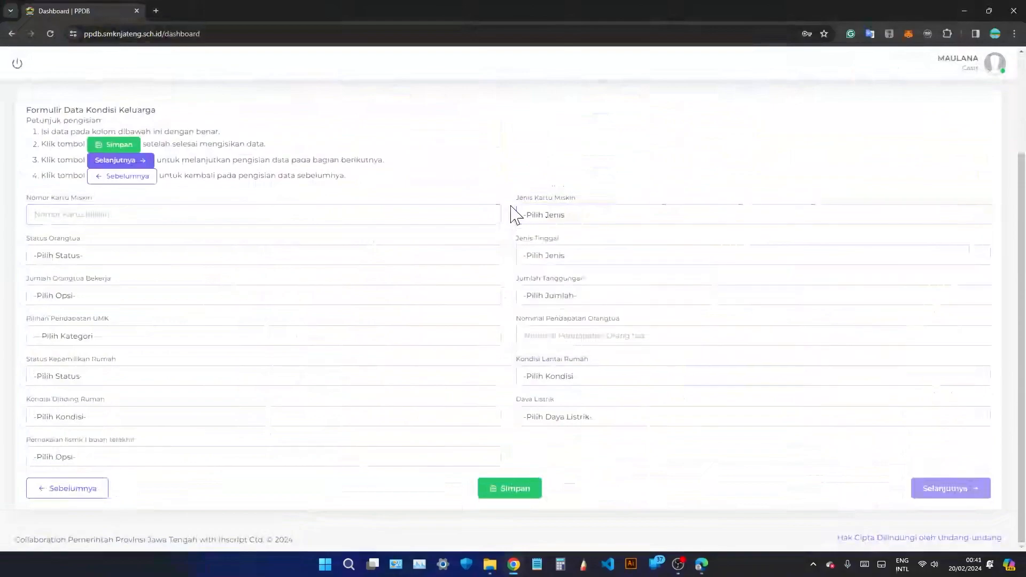
click(337, 215)
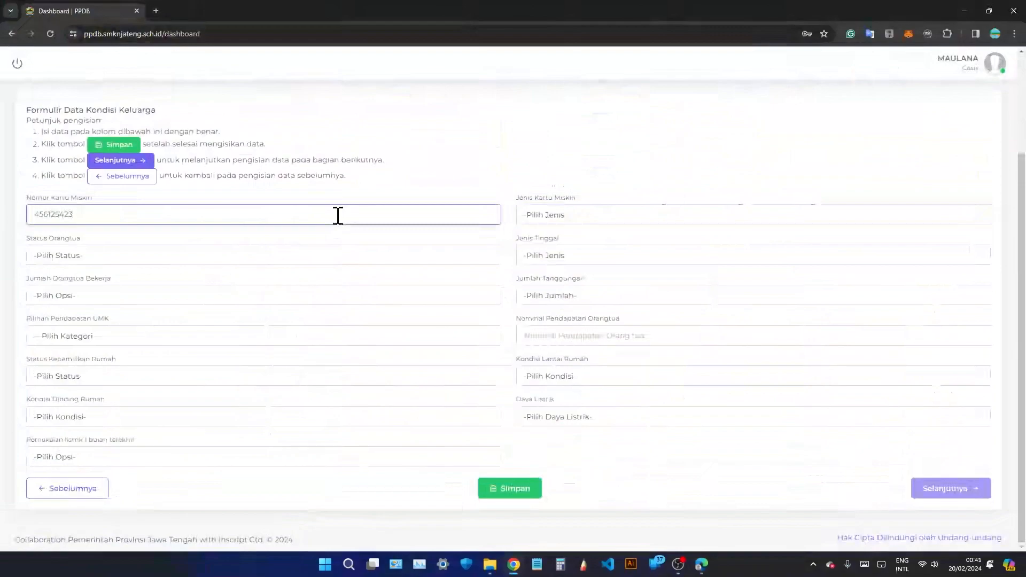
click(561, 221)
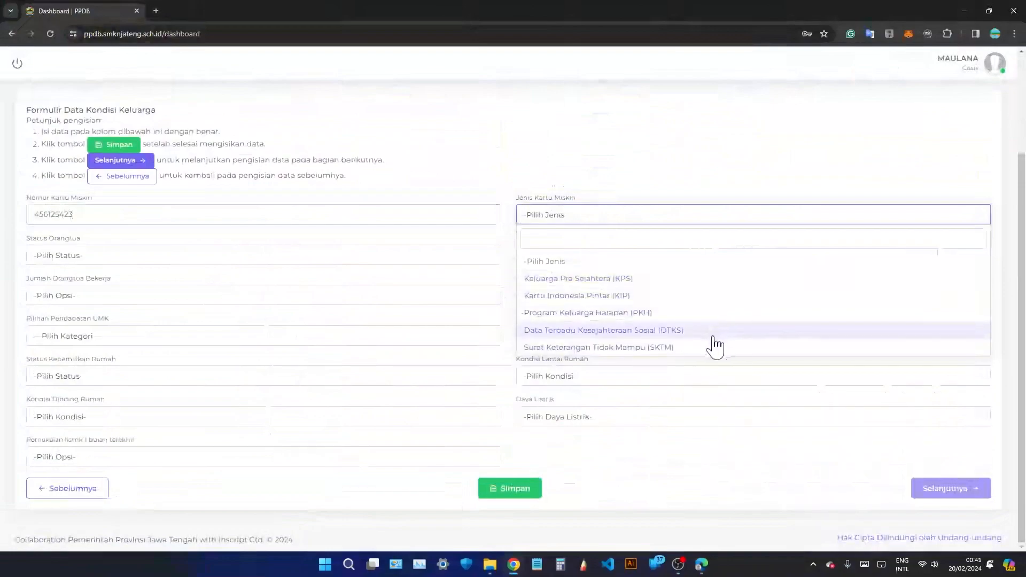
click(684, 315)
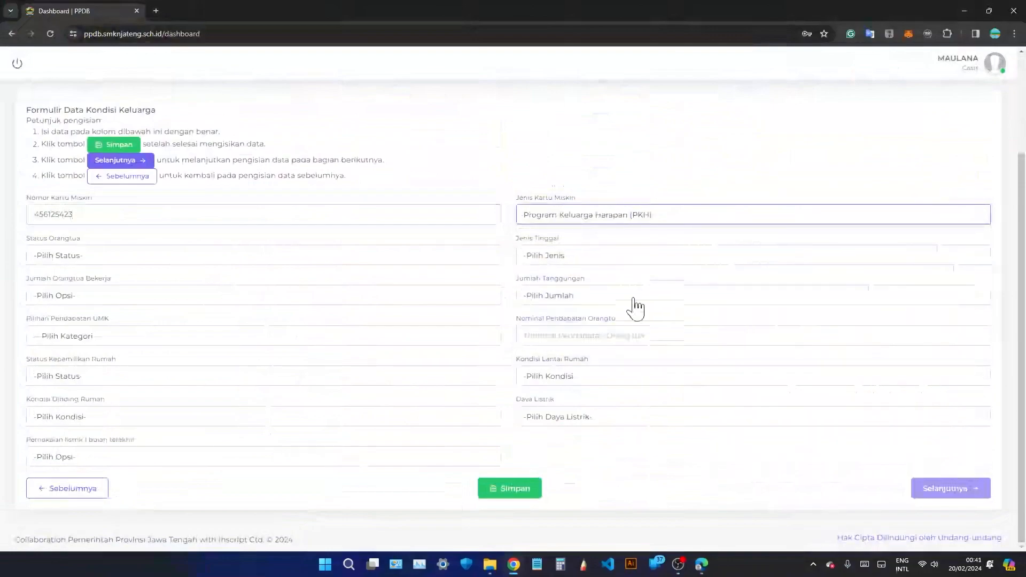
click(138, 259)
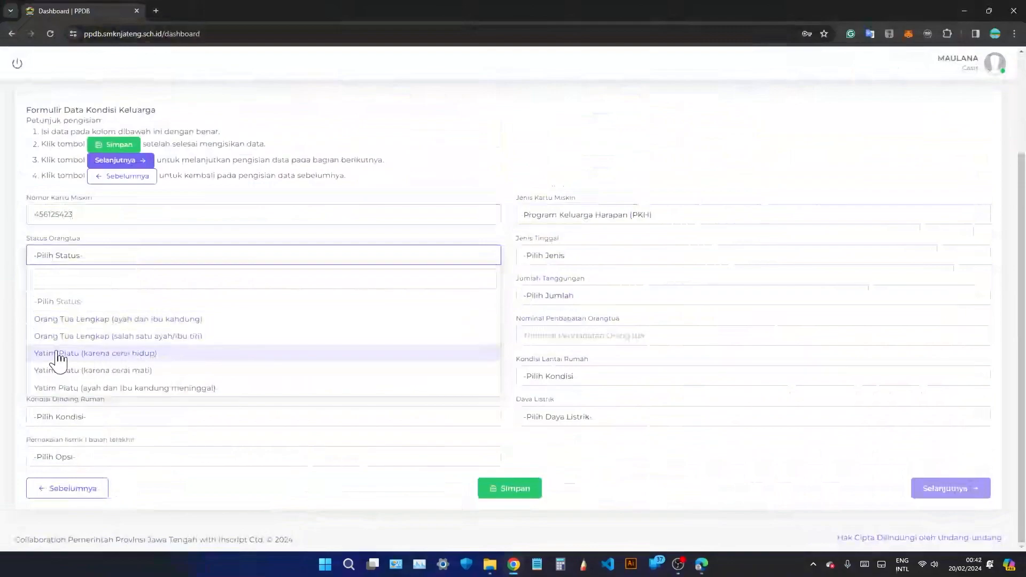
Set Status Orangtua to Orang Tua Lengkap (ayah dan ibu kandung).
click(147, 354)
click(157, 261)
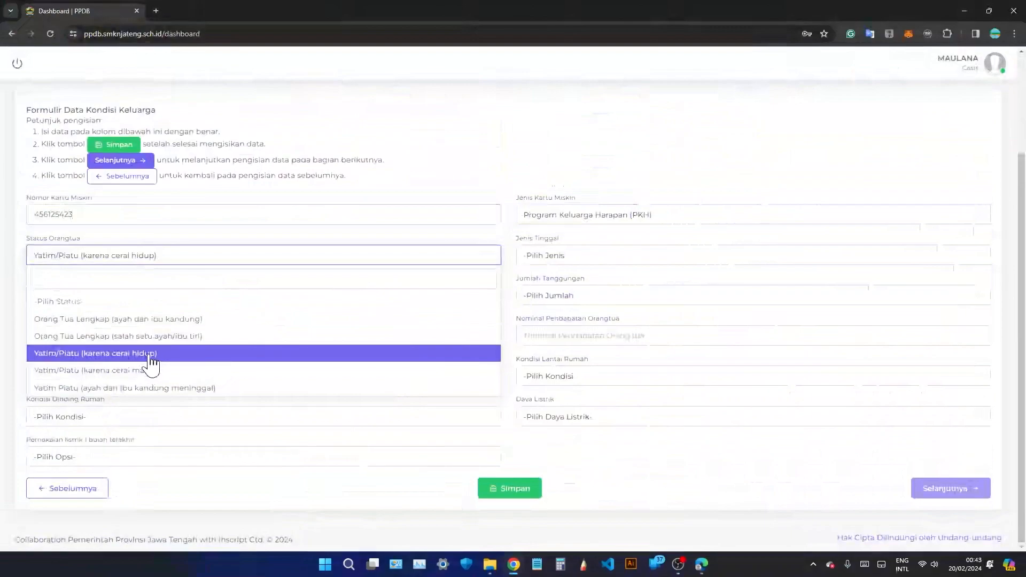
click(146, 375)
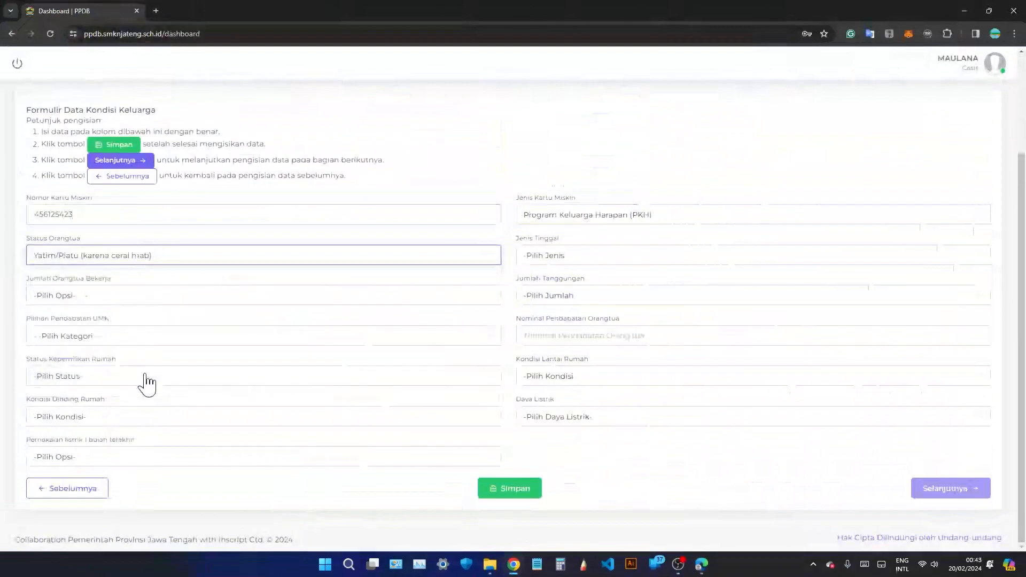
click(151, 262)
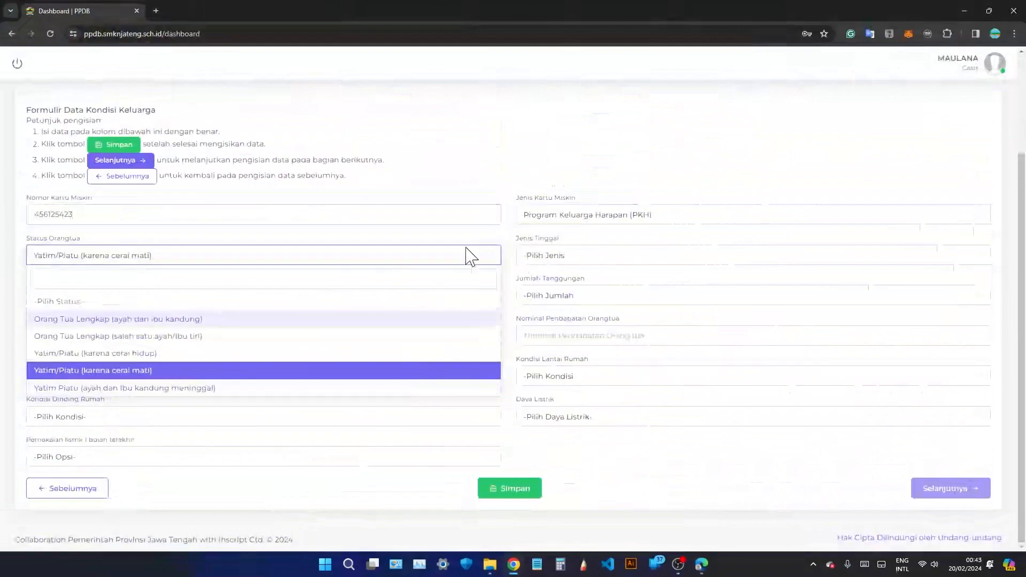
click(124, 320)
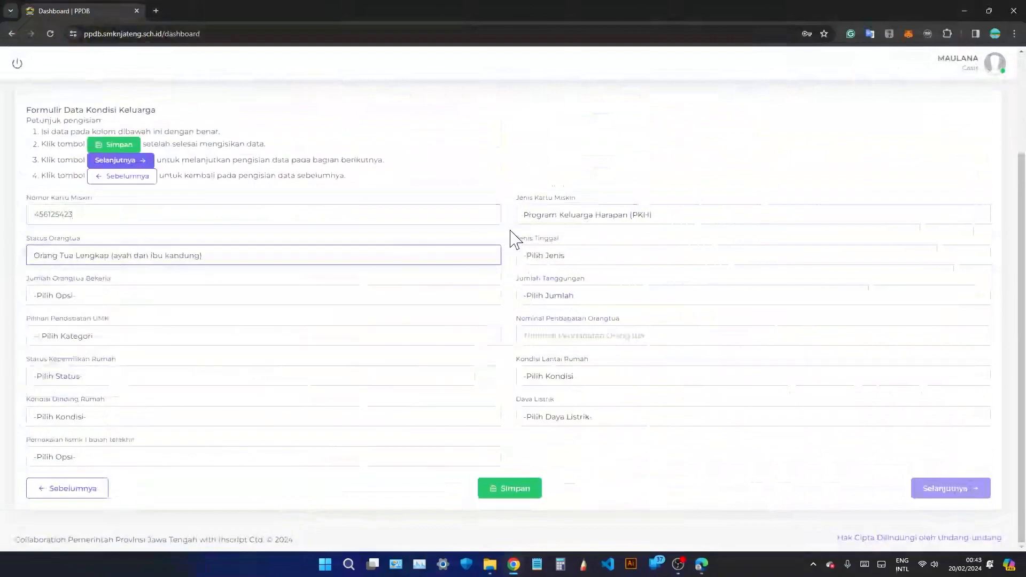
Set Jenis Tinggal to Tinggal bersama kedua orang tua.
click(569, 262)
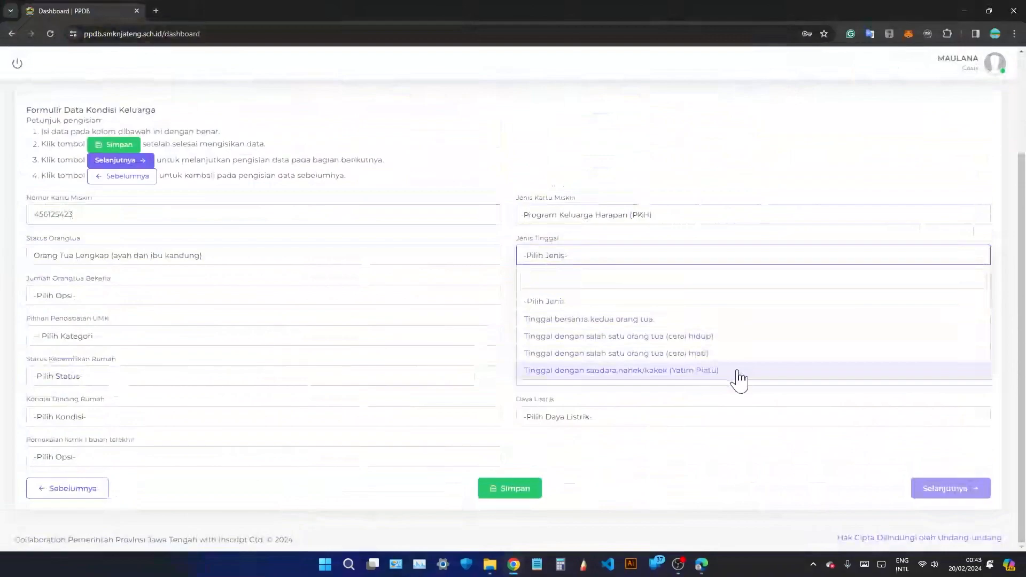
click(692, 320)
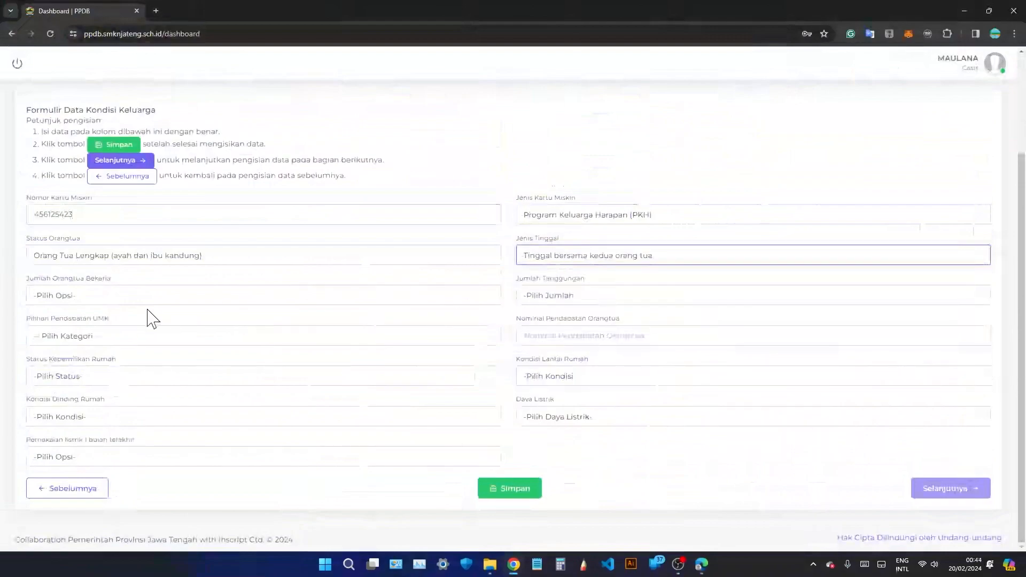
click(132, 295)
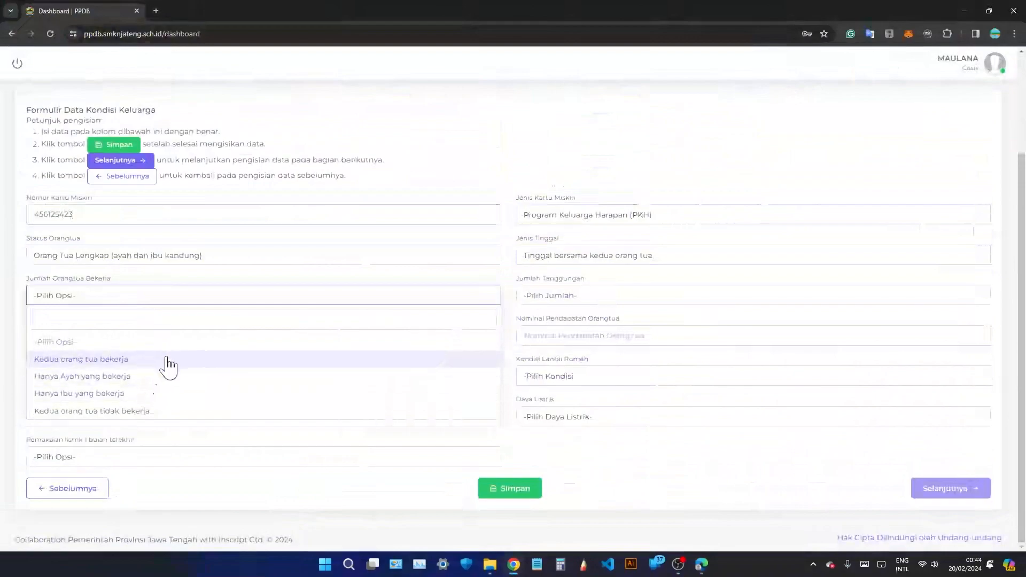
Record Hanya Ayah yang bekerja, 2 anak dependants and the KABUPATEN BLORA minimum wage.
click(178, 384)
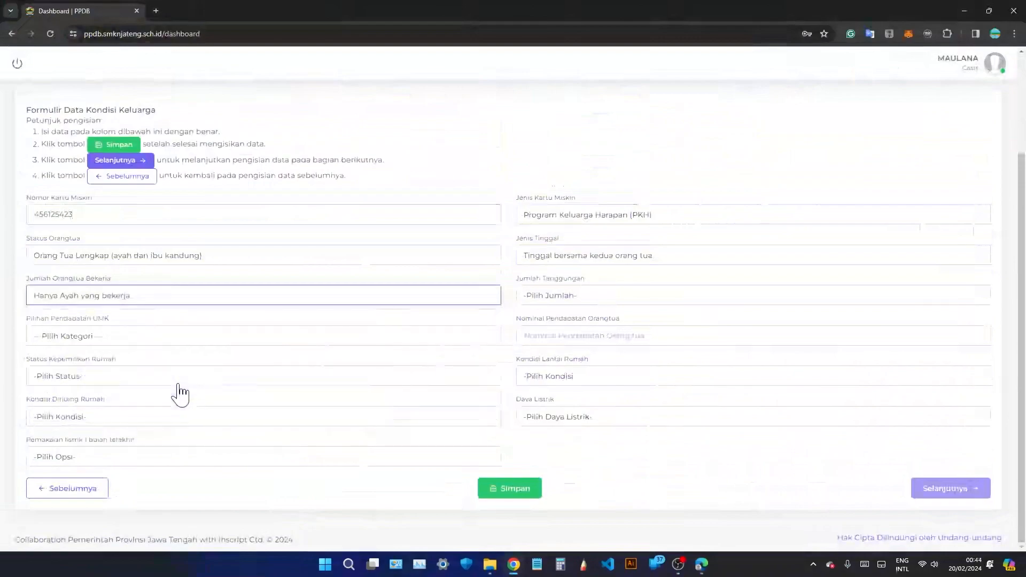
click(567, 298)
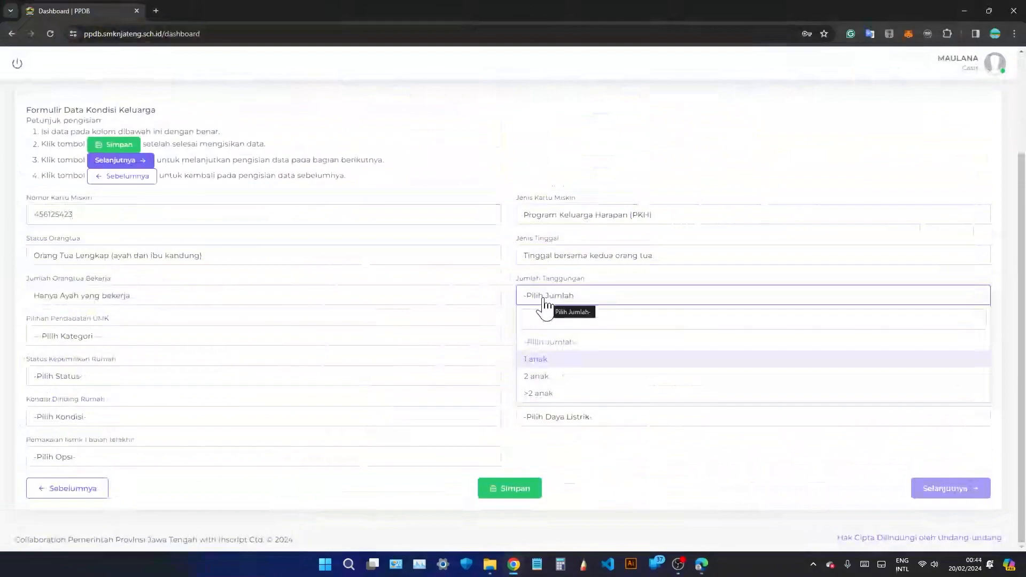
click(541, 378)
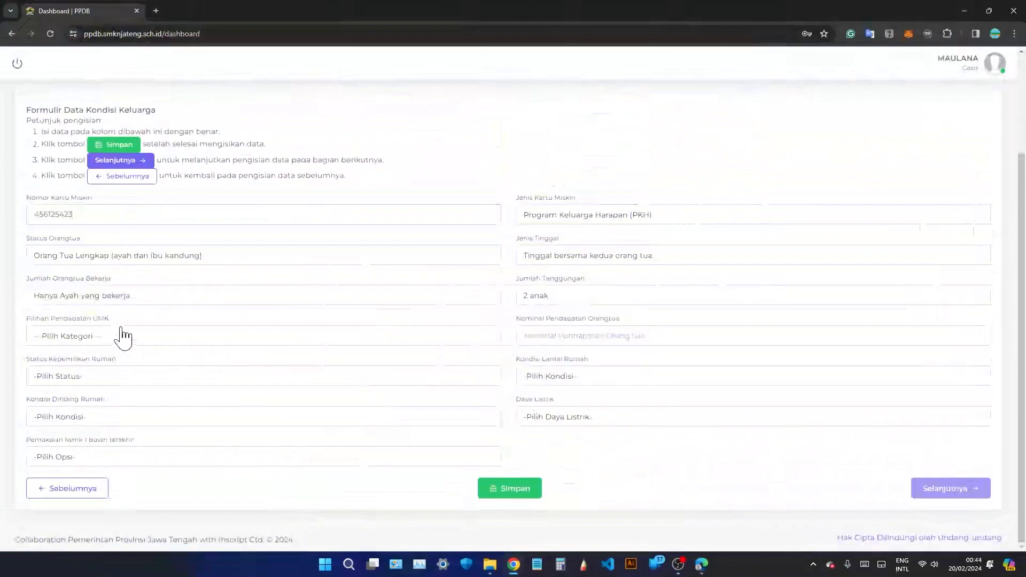
click(165, 340)
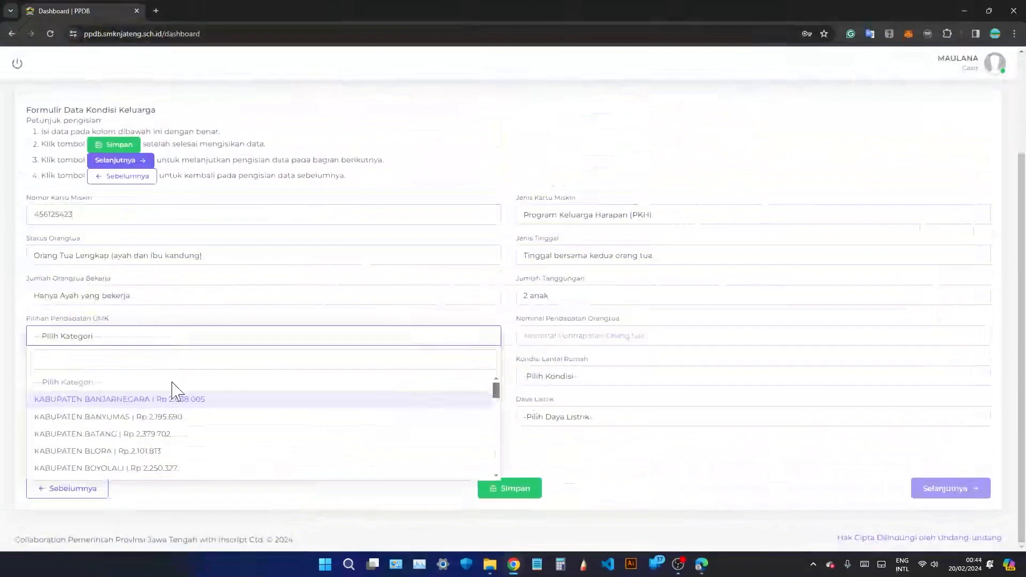
click(174, 451)
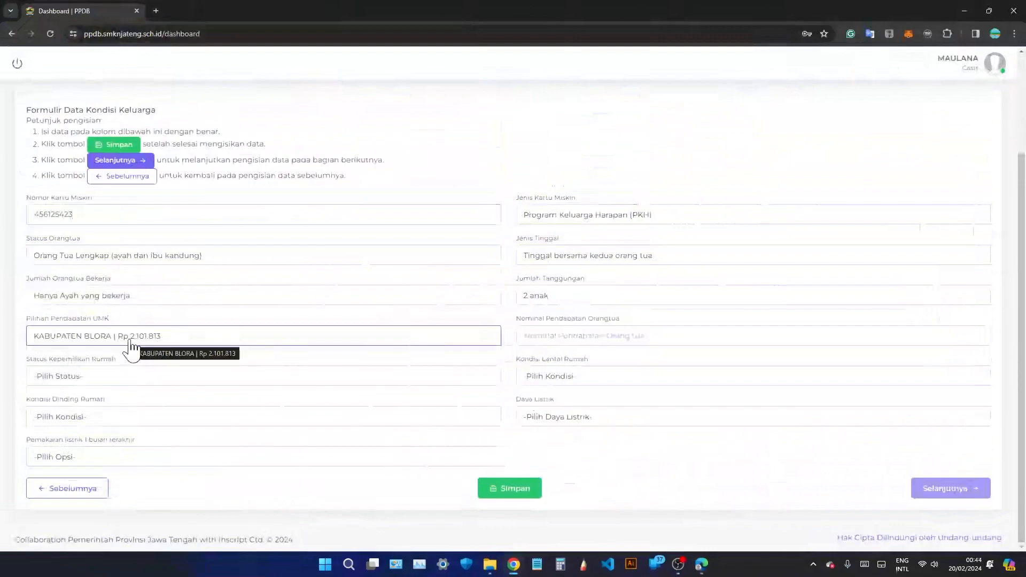
Enter 2000000 as Nominal Pendapatan Orangtua.
click(607, 337)
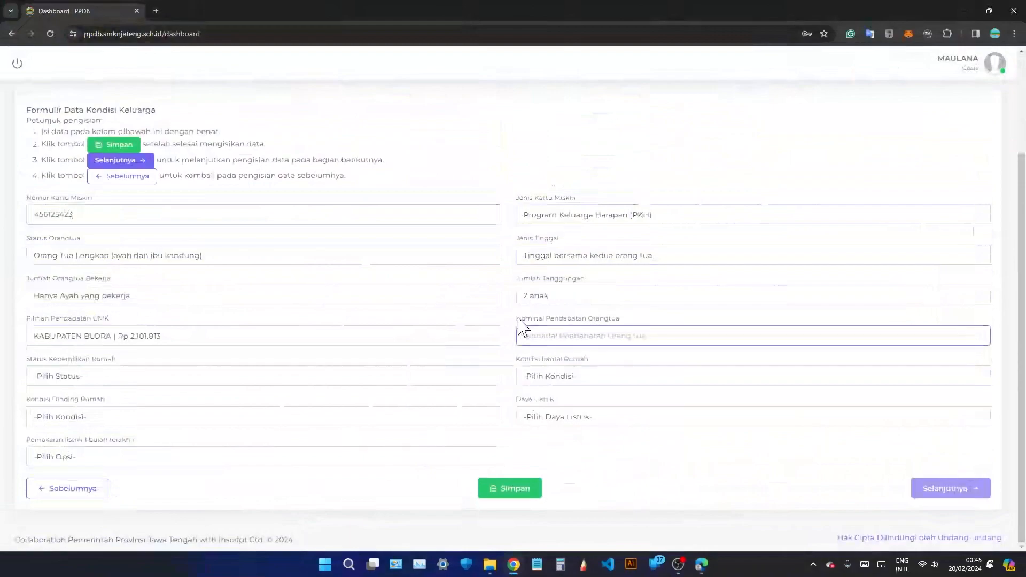
drag(521, 321, 623, 327)
click(633, 324)
click(634, 336)
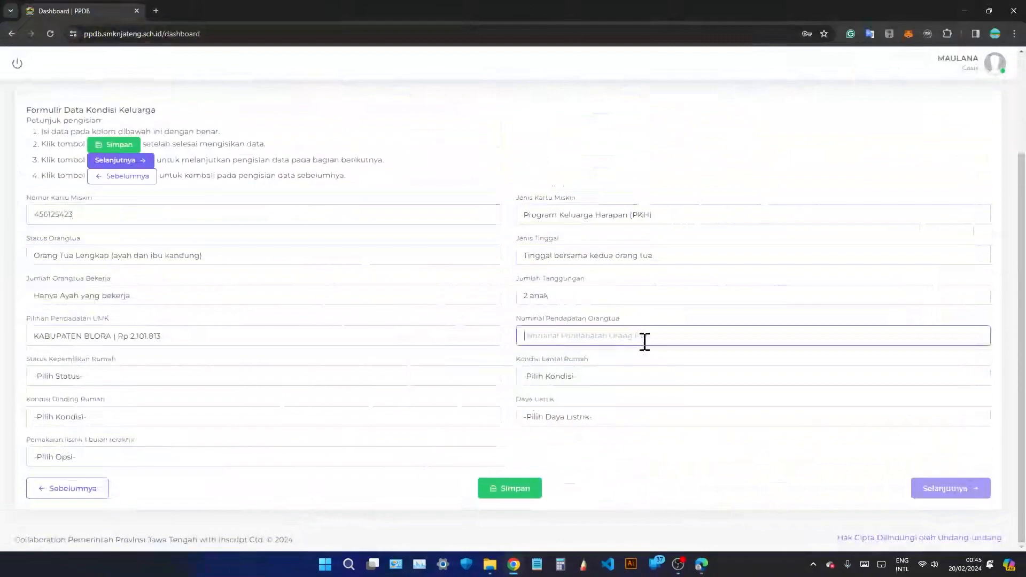
text(2000000)
click(66, 382)
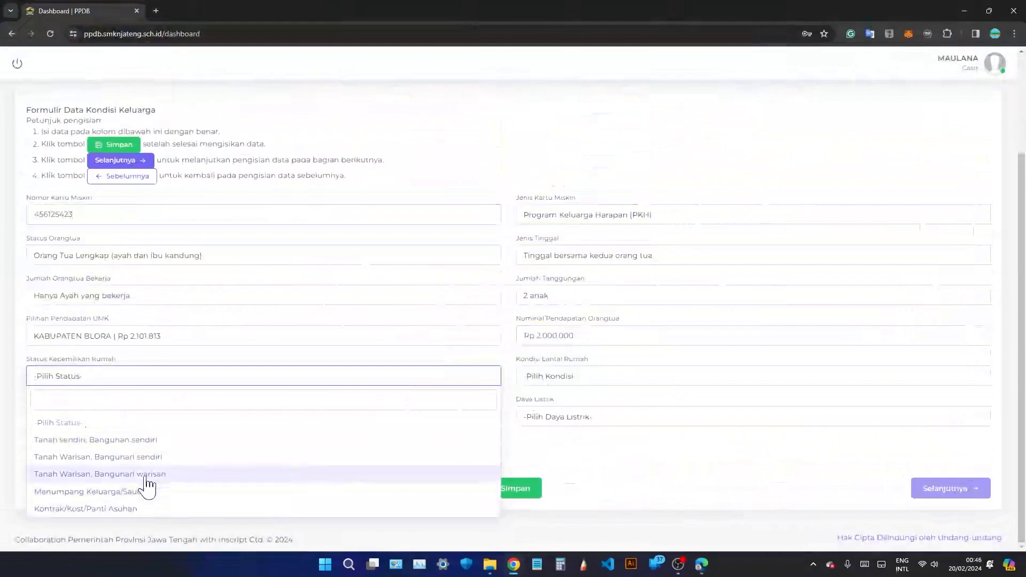
Set own land and building, floor Tegel / Plester, and walls Batu Bata (tidak diplester).
click(154, 441)
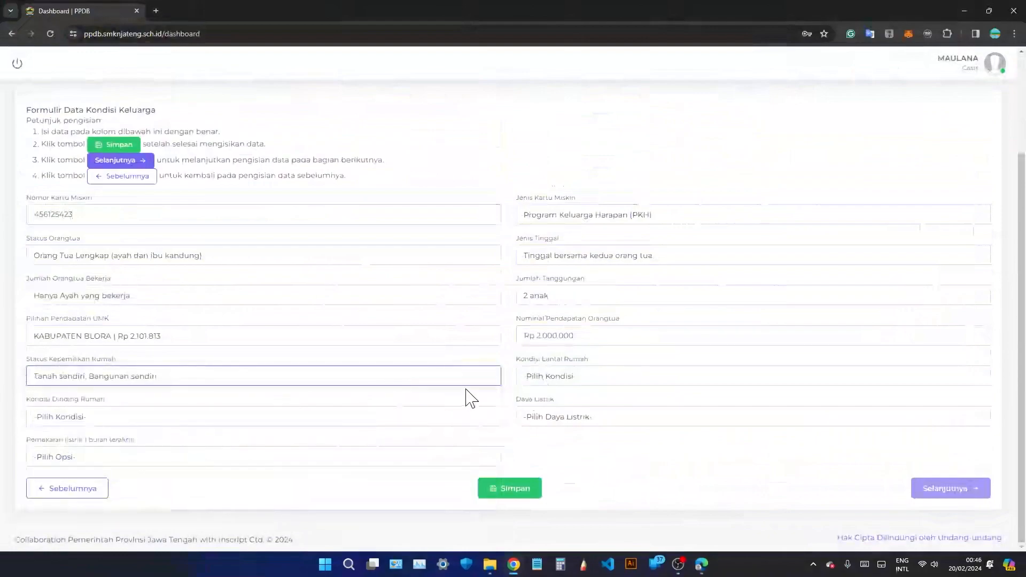
click(576, 383)
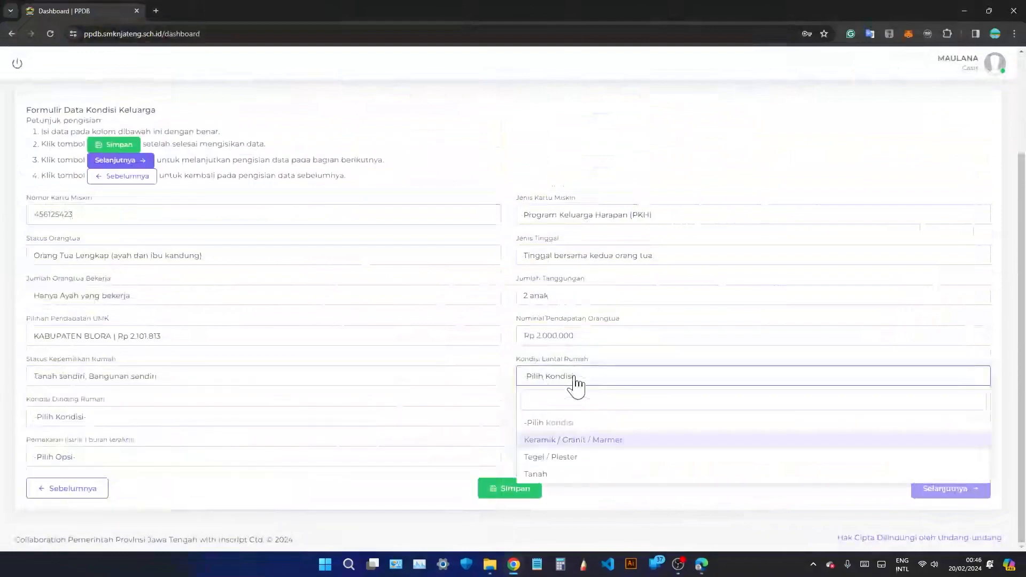
click(596, 462)
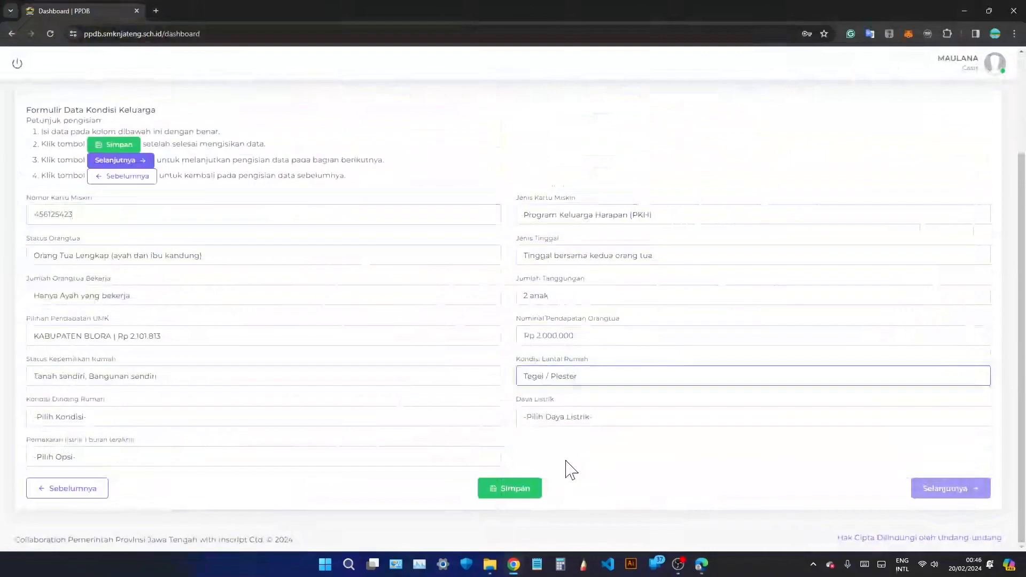
click(236, 425)
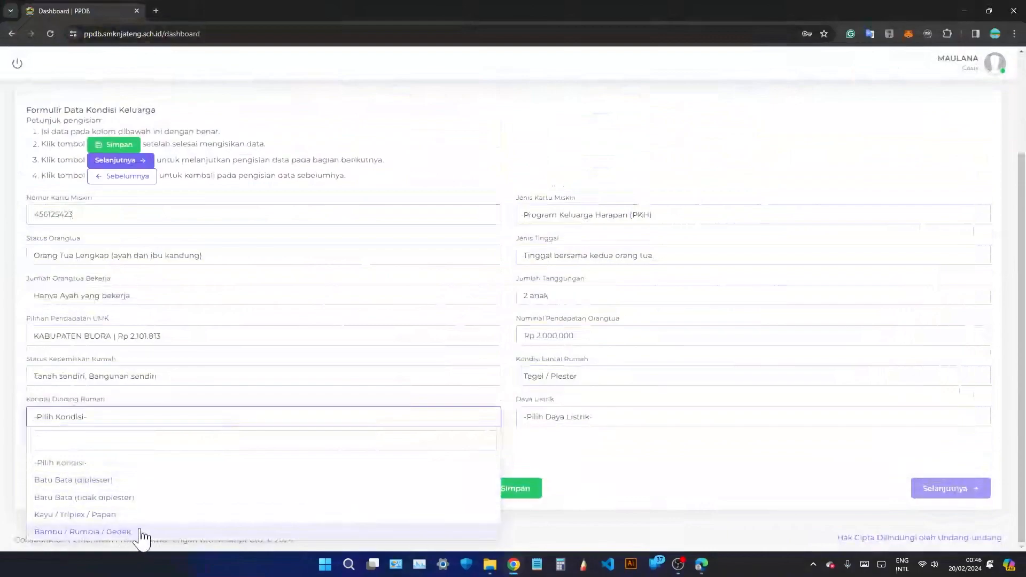
click(84, 498)
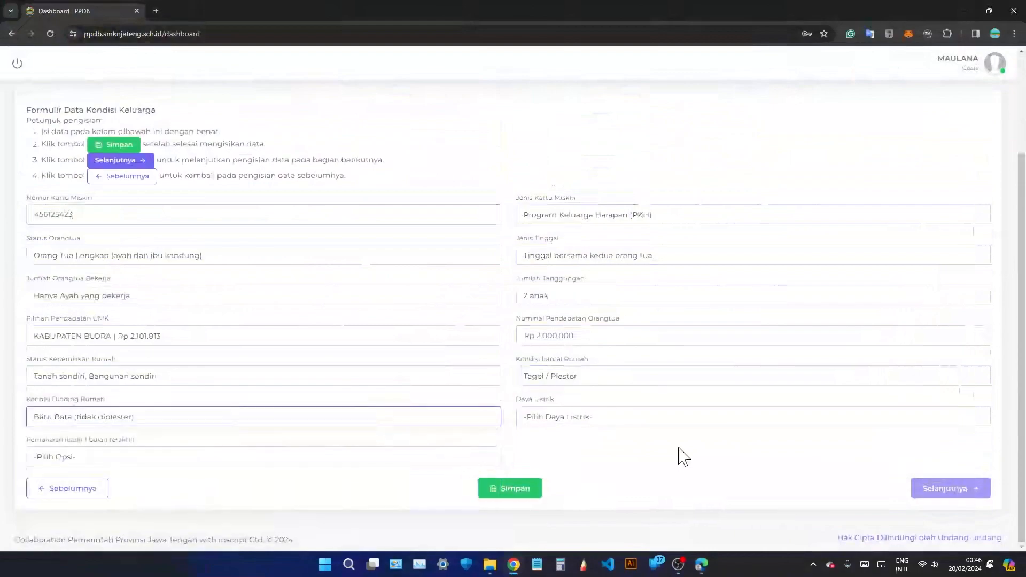
Set Daya Listrik to 900 VA and monthly electricity use to Rp 100.000 s/d Rp 149.000.
click(619, 422)
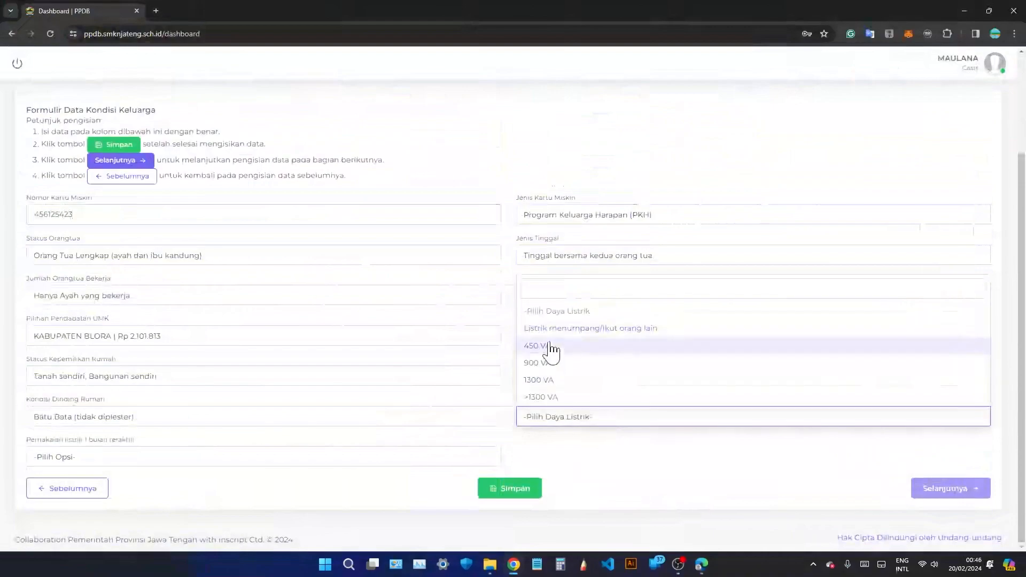
click(573, 365)
click(562, 439)
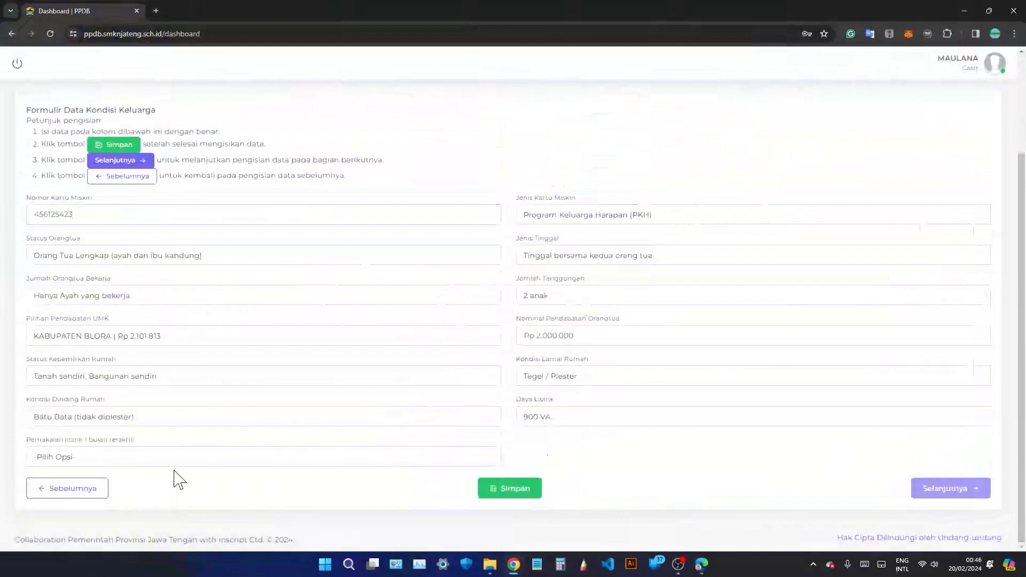
click(135, 459)
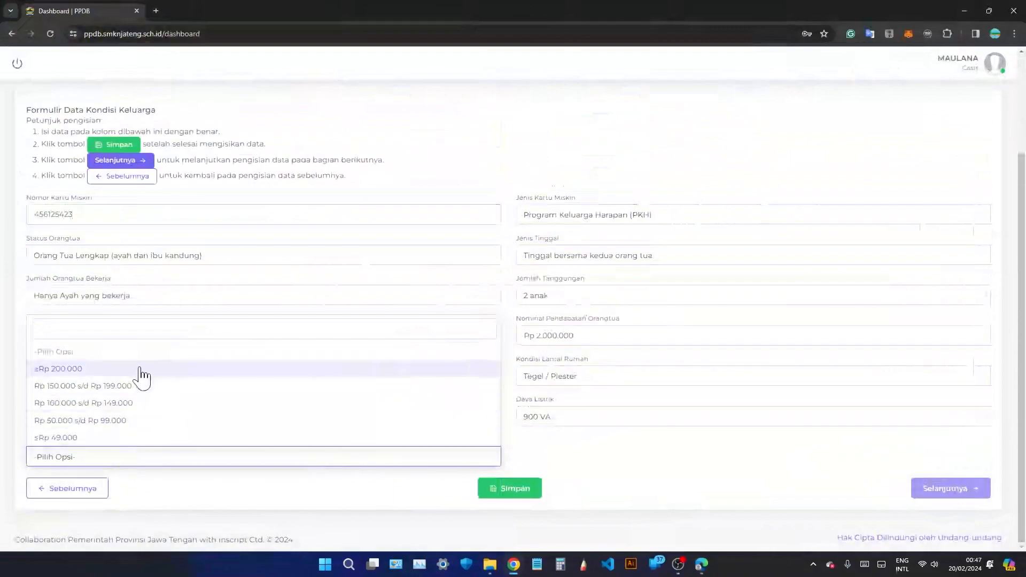
click(146, 405)
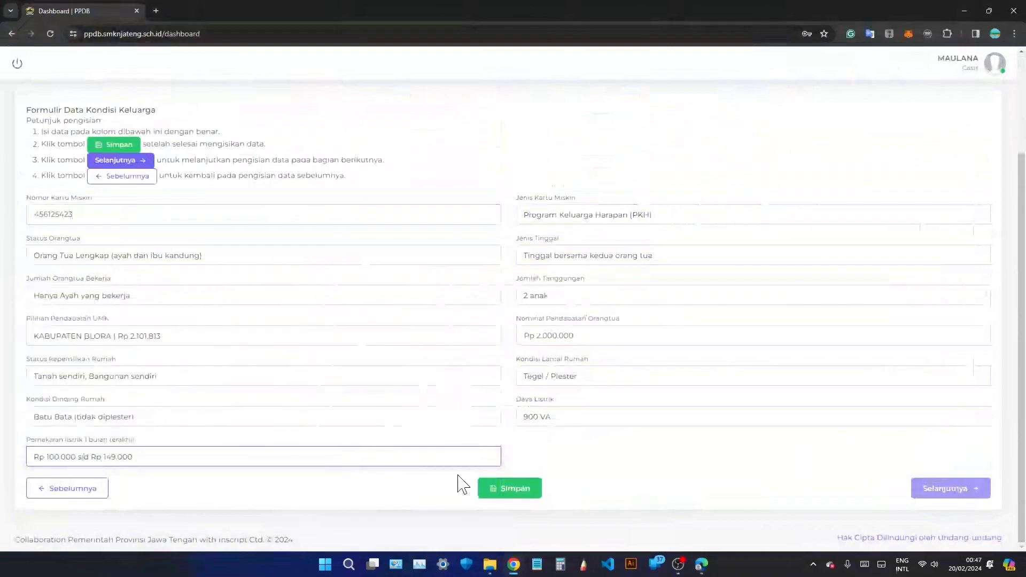
scroll(507, 395, up, 3)
scroll(507, 391, down, 3)
Save the Data Kondisi Keluarga form and proceed to the step-6 Unggah Berkas upload form.
click(523, 489)
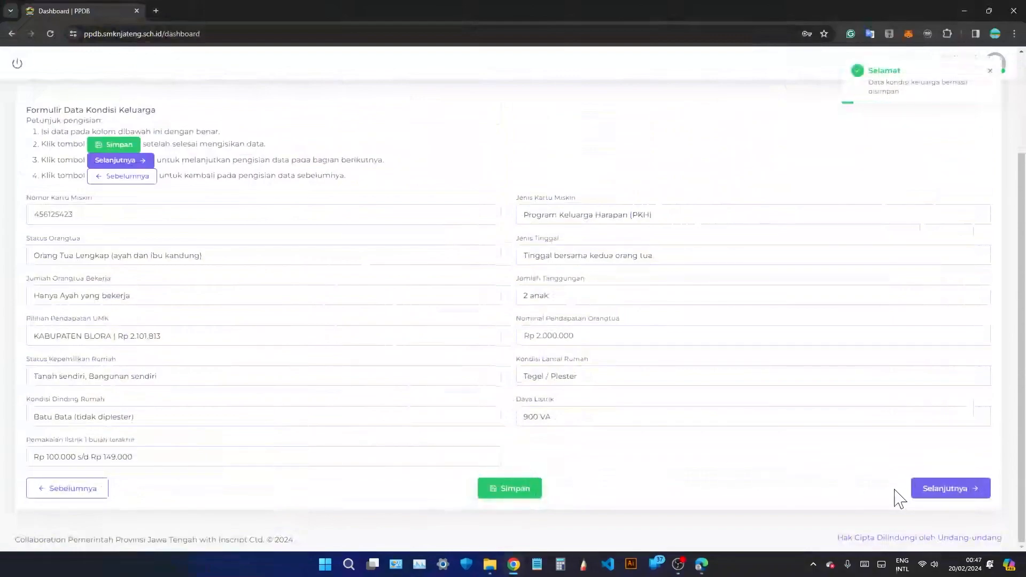
click(936, 496)
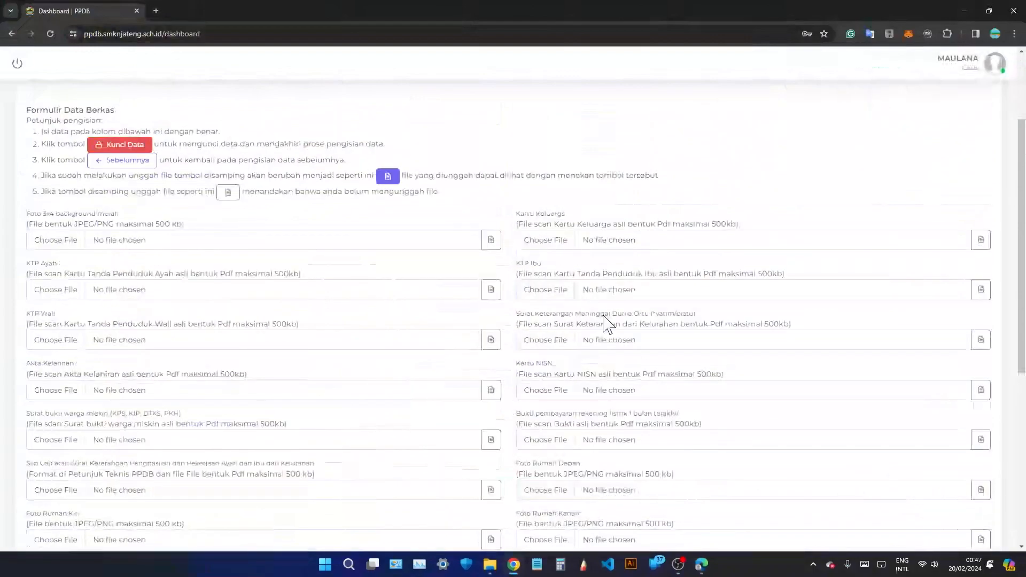
scroll(476, 268, up, 1)
scroll(477, 268, up, 3)
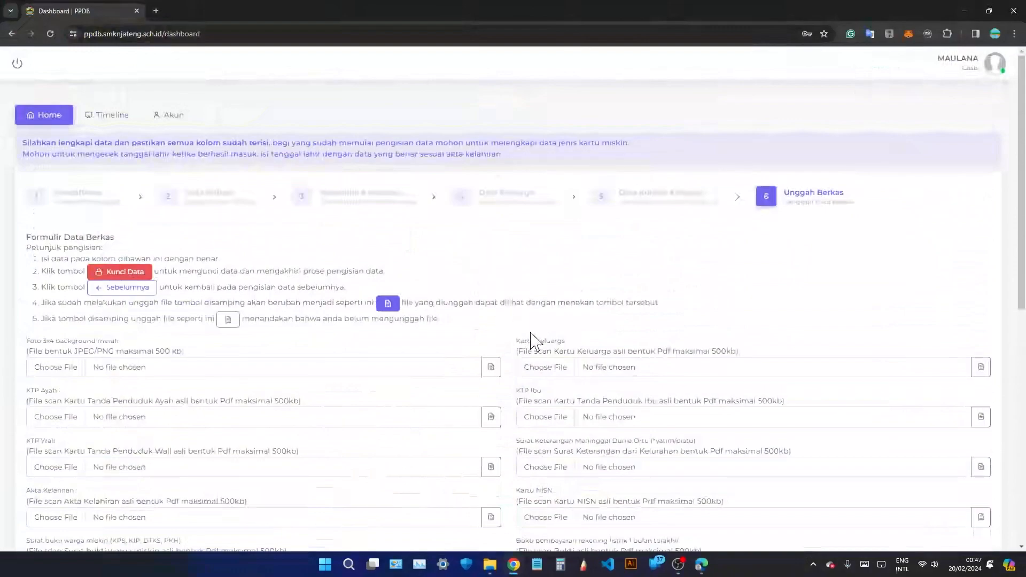
scroll(497, 307, down, 10)
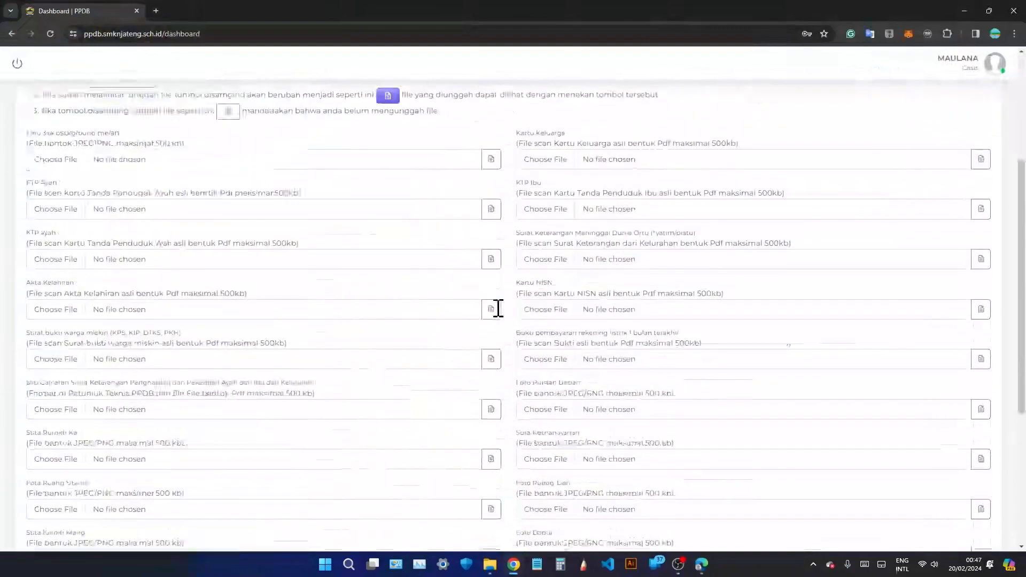
scroll(497, 315, up, 7)
scroll(502, 316, up, 3)
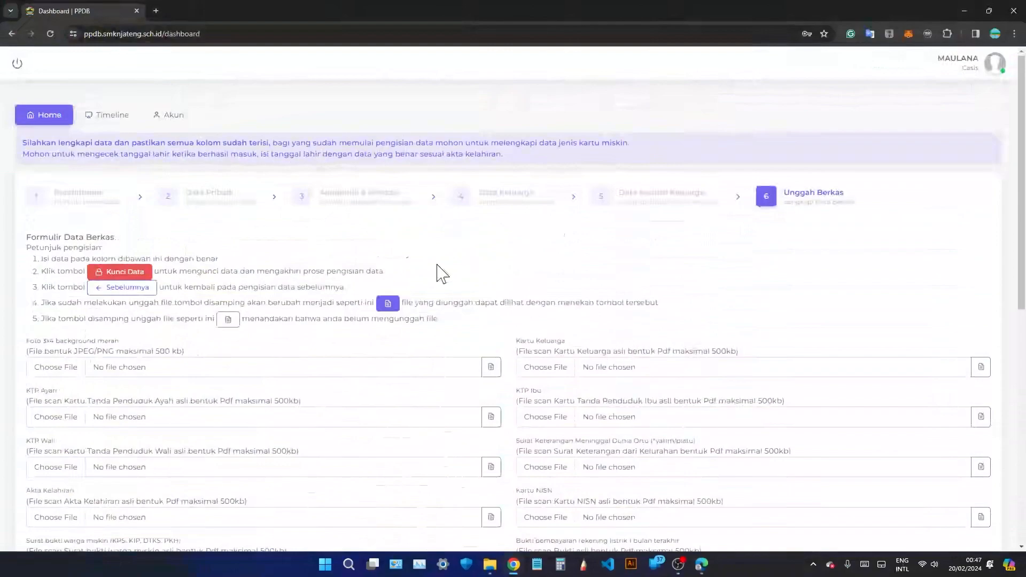
Show the Timeline Seleksi PPDB 2024 page with its Download Lampiran File attachments expanded.
click(113, 123)
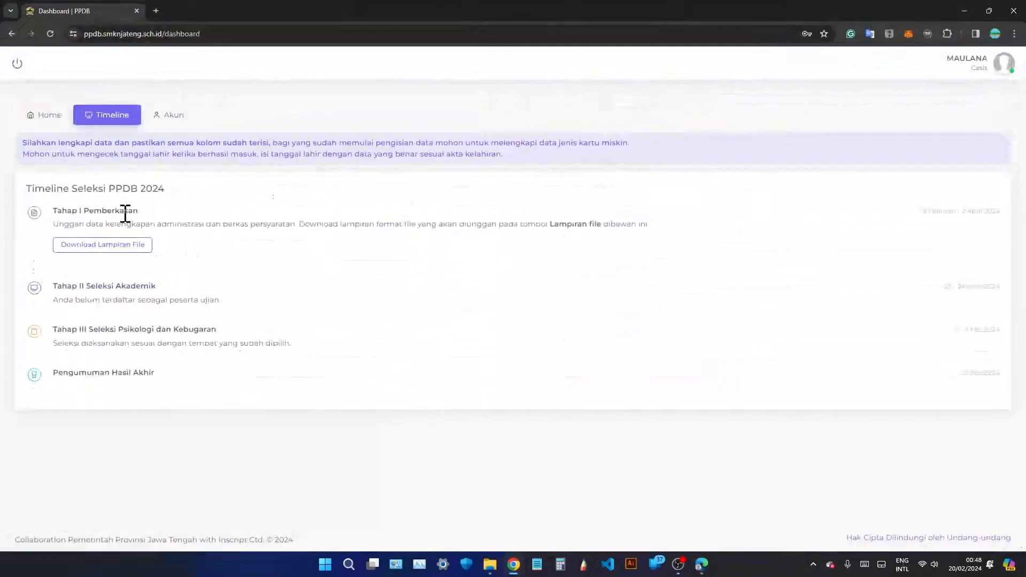
click(116, 248)
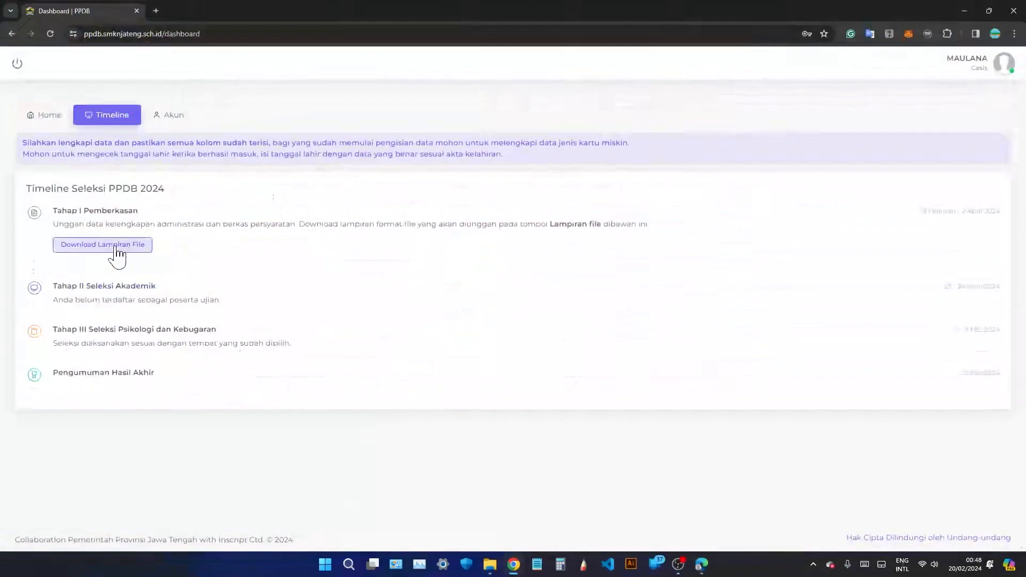
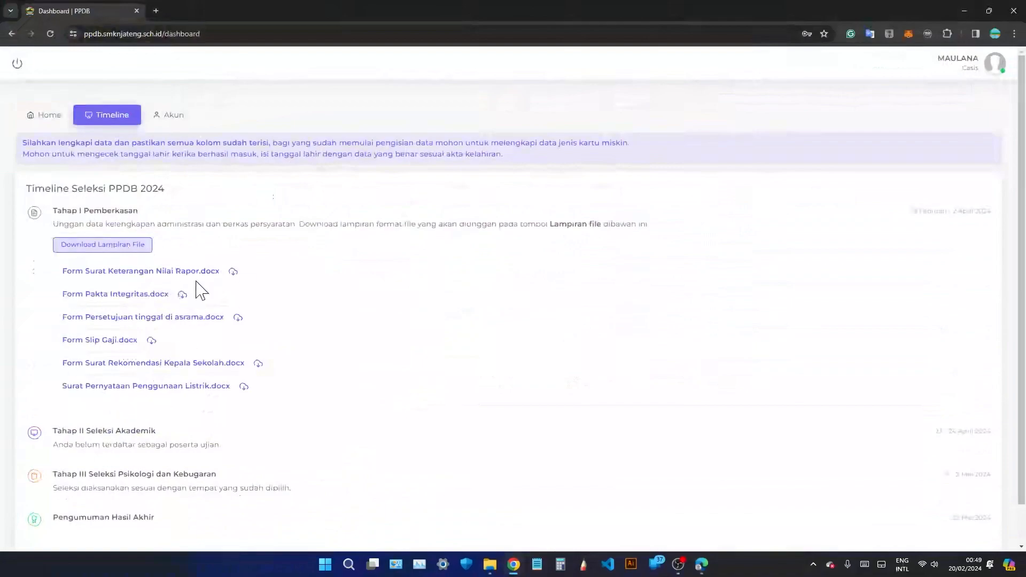
Open the berkas documents folder inside Downloads.
click(490, 563)
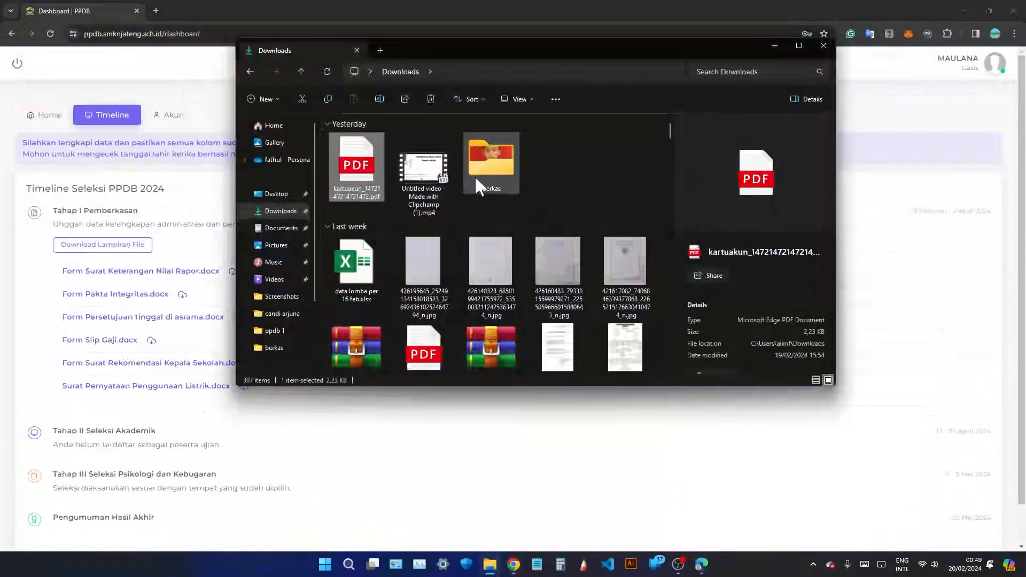
double_click(488, 171)
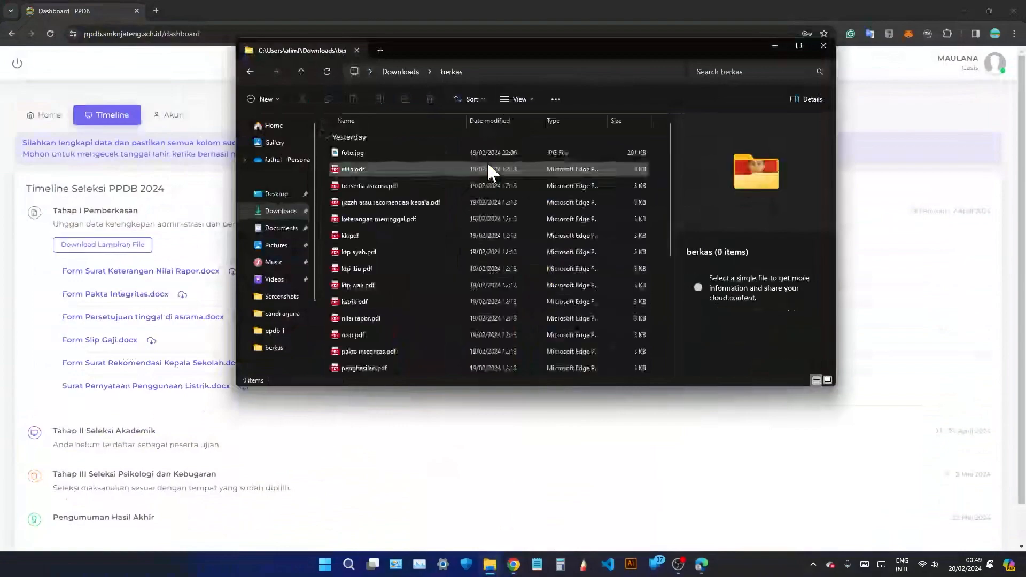
scroll(470, 271, down, 3)
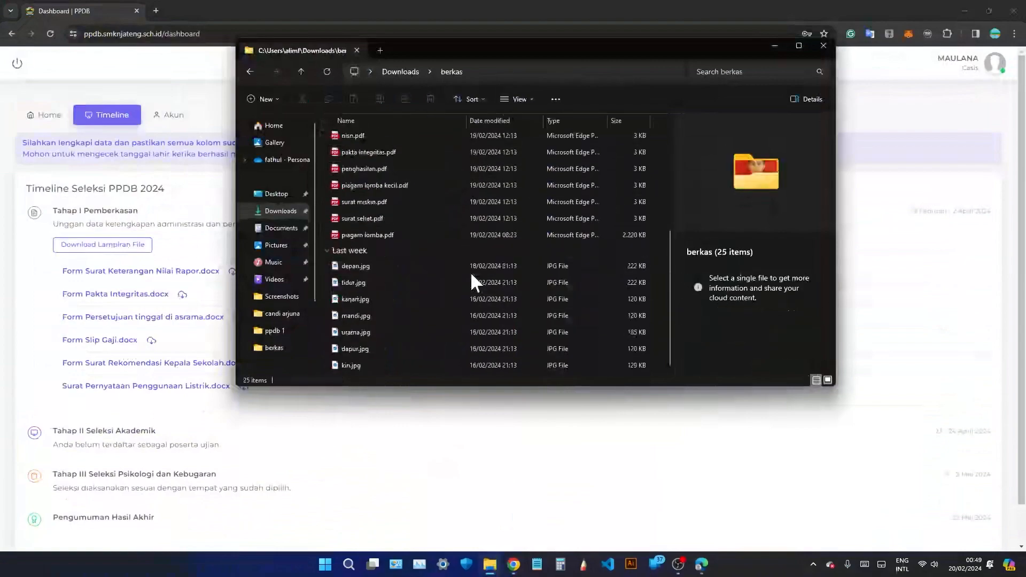
scroll(459, 293, up, 4)
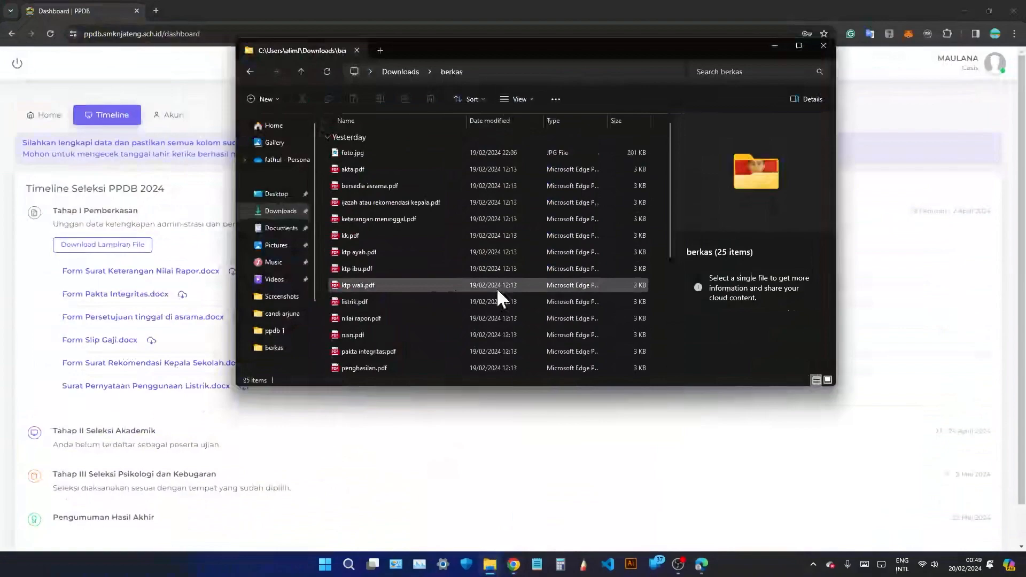
Switch the portal to the Home page's Unggah Berkas form and review the 3x4 photo requirements.
click(18, 298)
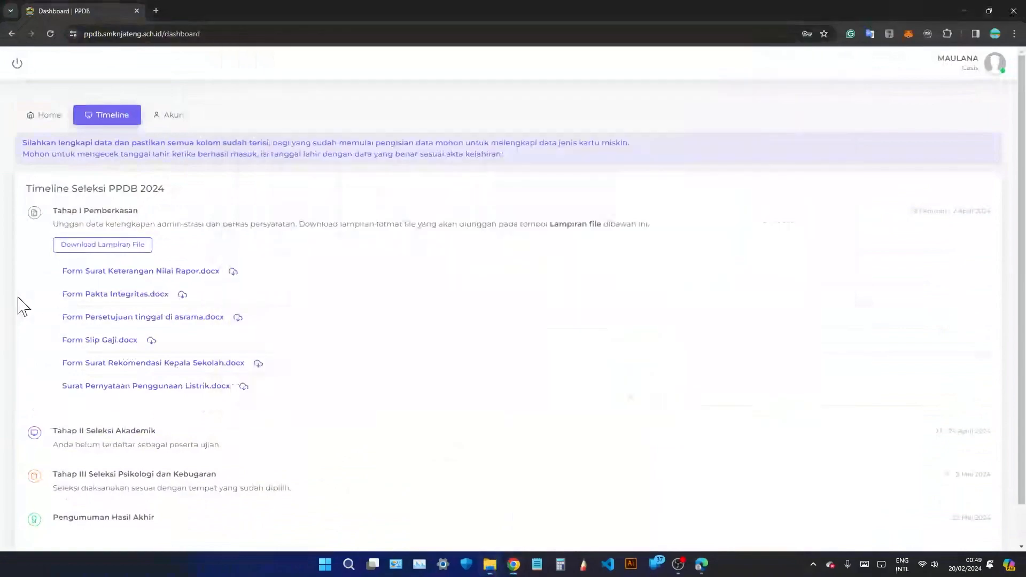
click(46, 119)
scroll(145, 246, down, 2)
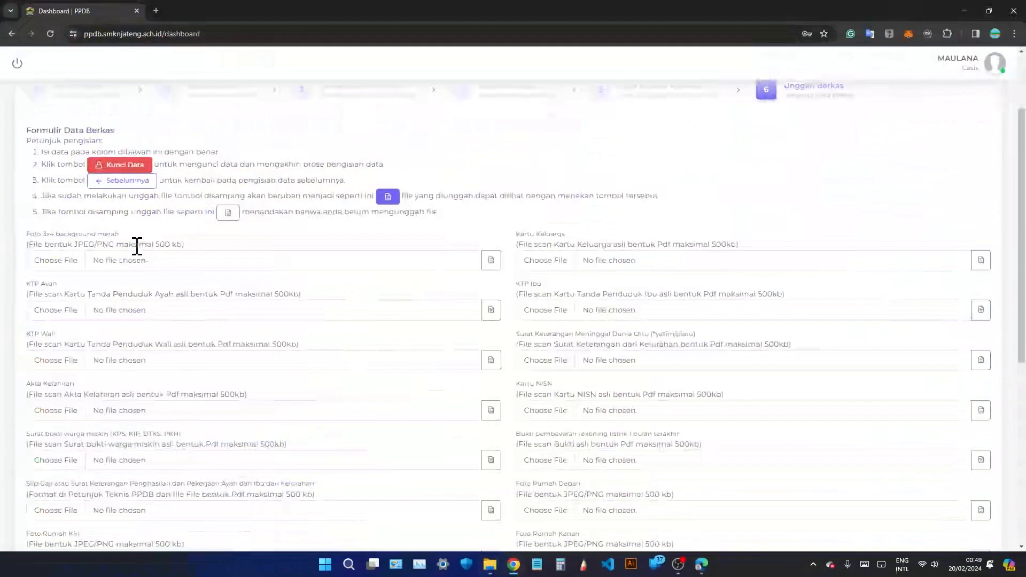
drag(29, 244, 50, 244)
click(52, 244)
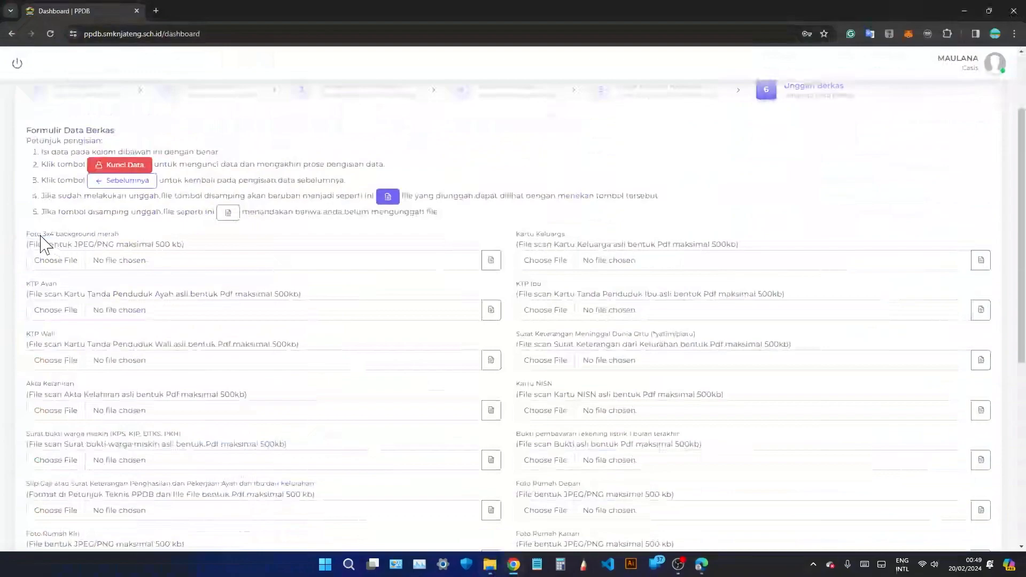
drag(41, 235, 128, 236)
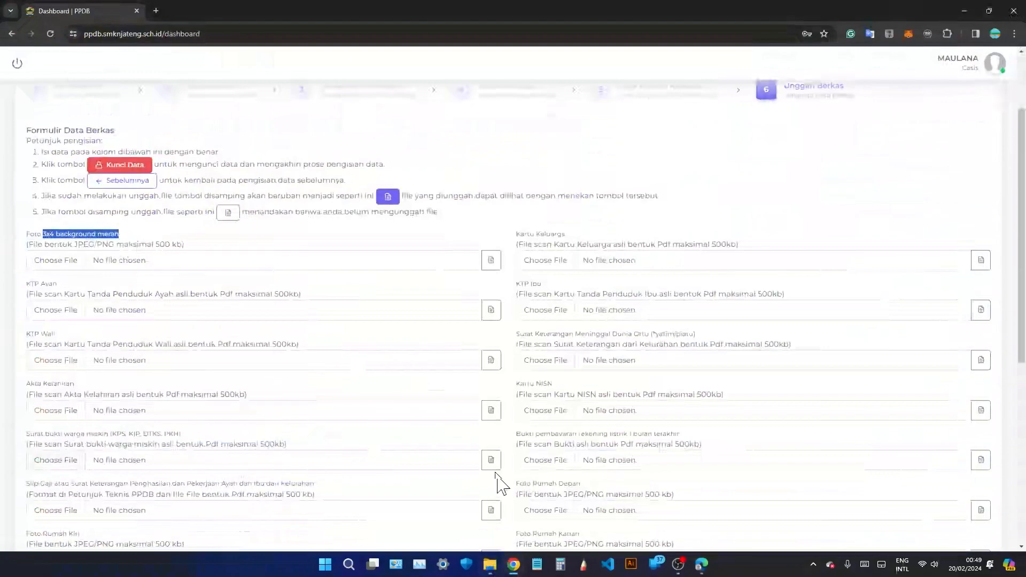
Check foto.jpg in the berkas folder with Large icons view, then return to the form.
click(490, 564)
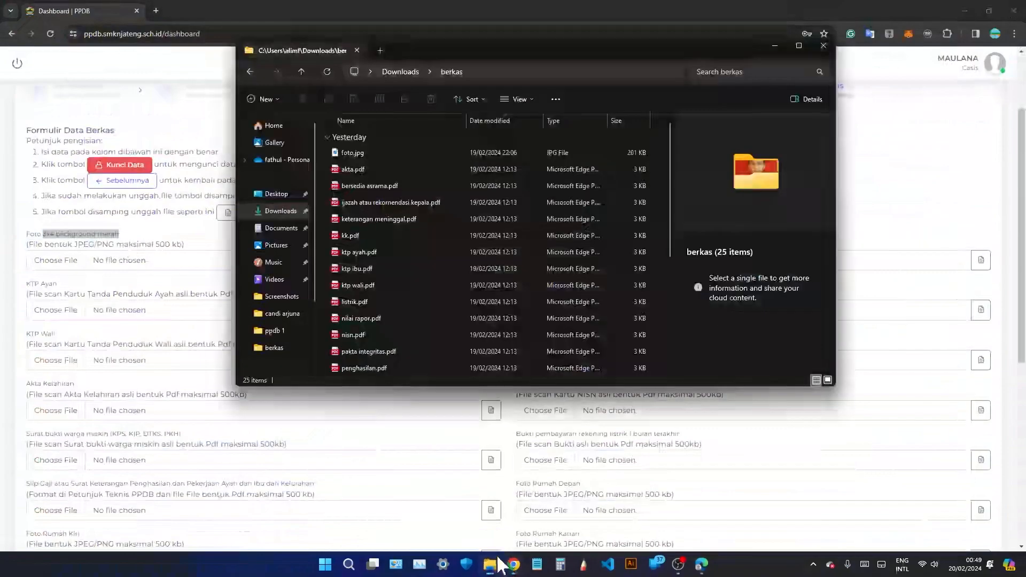
click(375, 152)
click(828, 380)
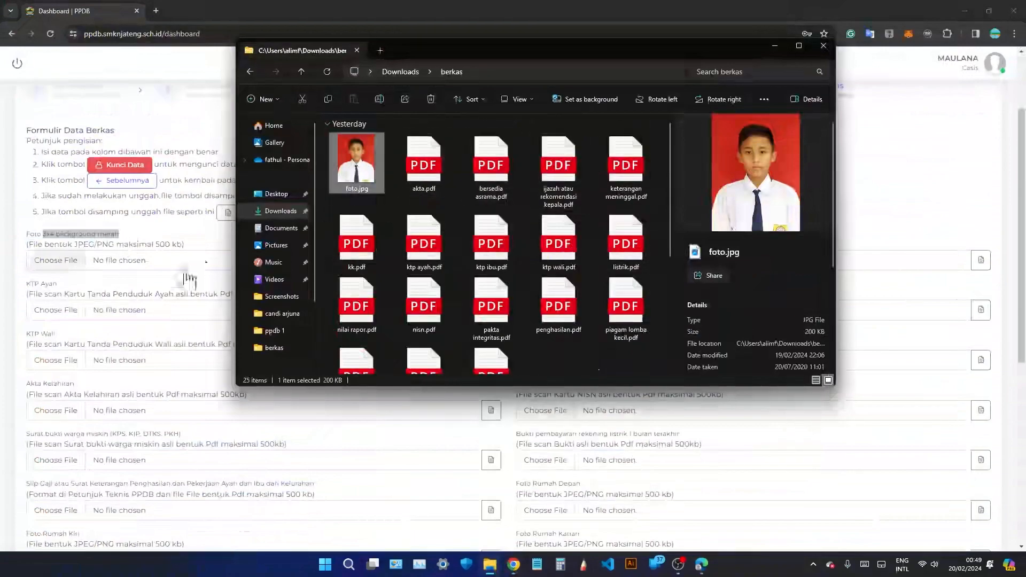
click(177, 291)
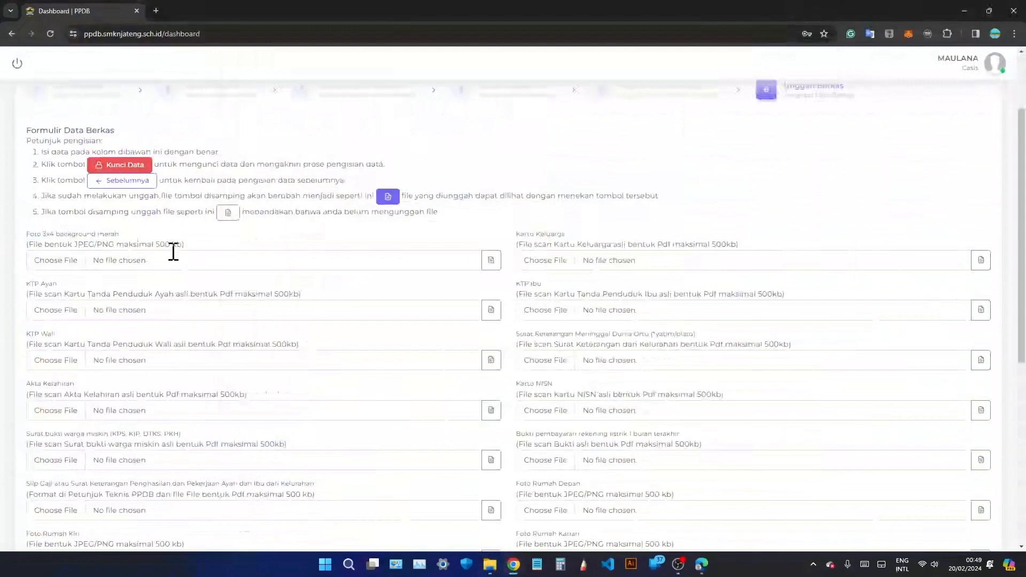
scroll(206, 328, down, 7)
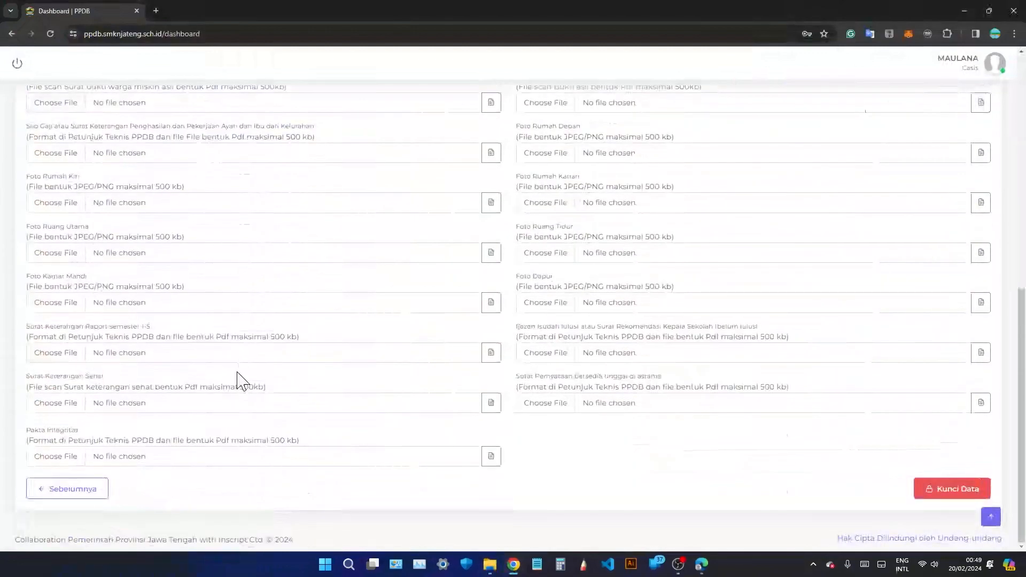
scroll(241, 374, up, 5)
scroll(245, 370, up, 4)
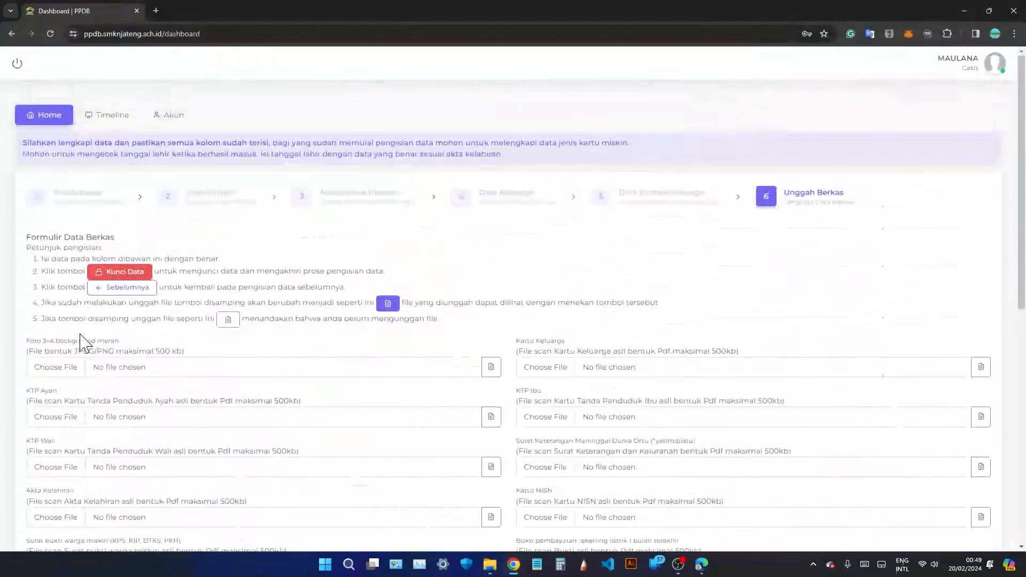
Upload foto.jpg to Foto 3x4 and kk.pdf to Kartu Keluarga.
drag(42, 342, 124, 352)
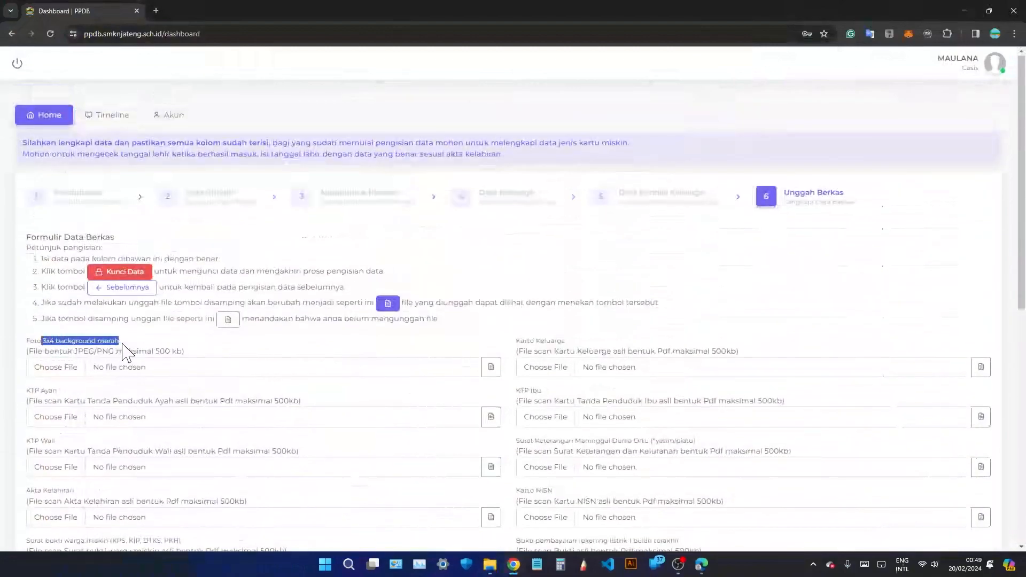
click(172, 375)
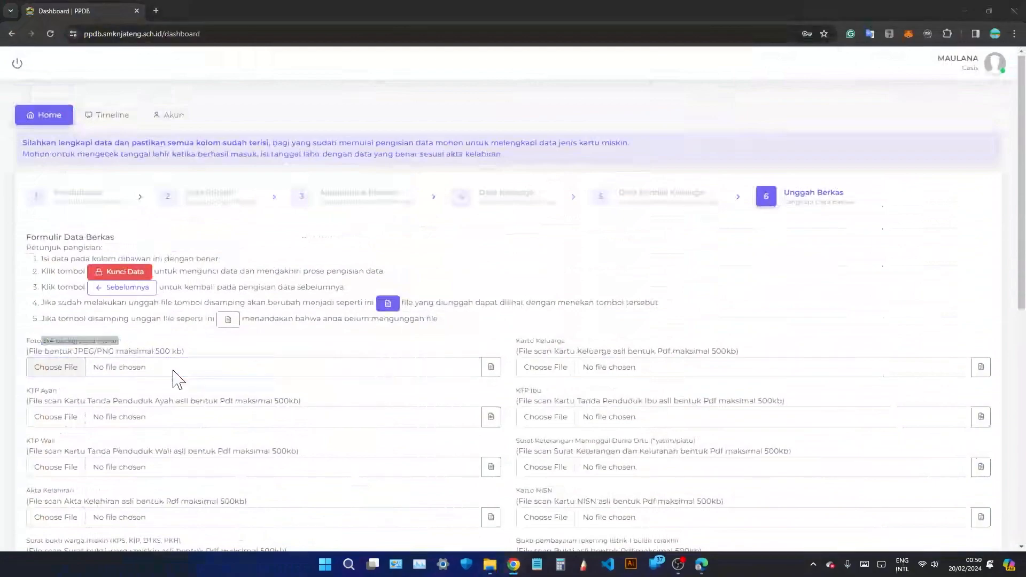
double_click(124, 106)
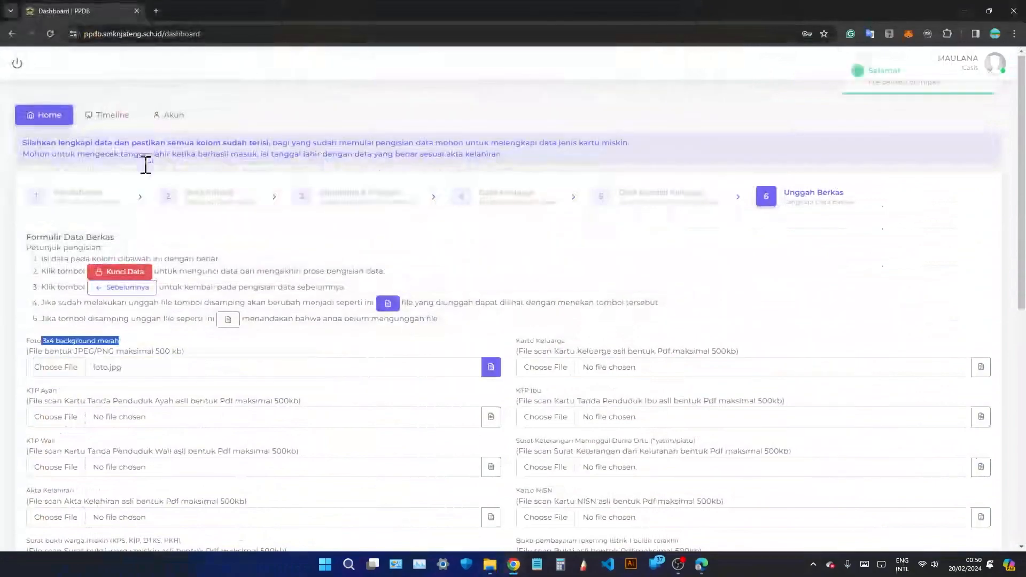
drag(516, 341, 570, 341)
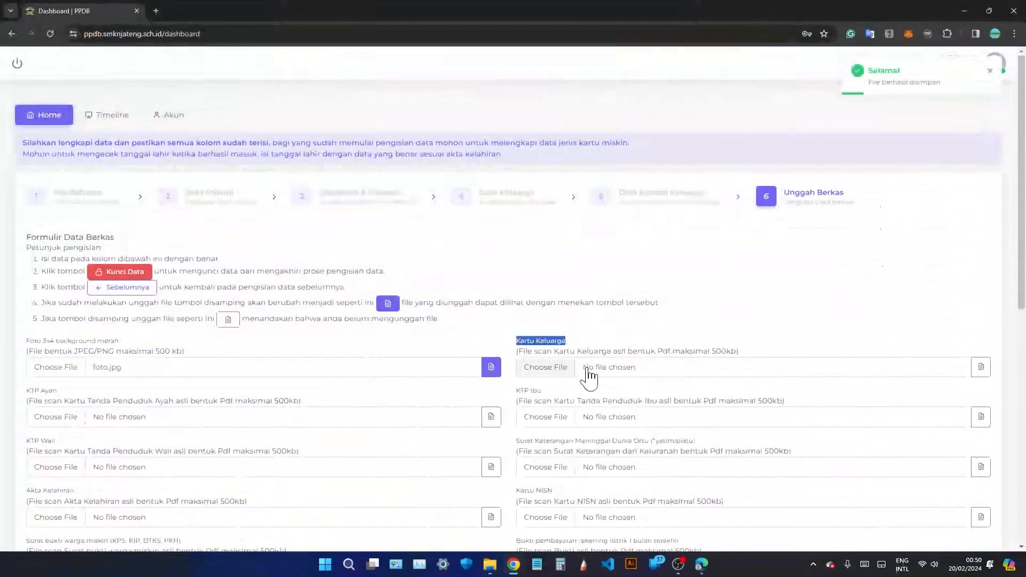
click(590, 374)
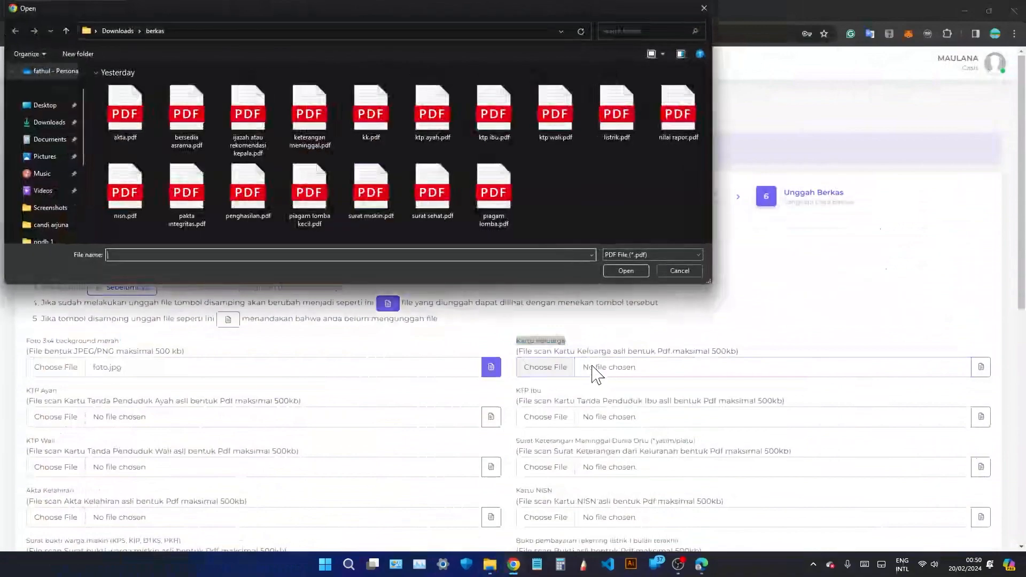
double_click(377, 112)
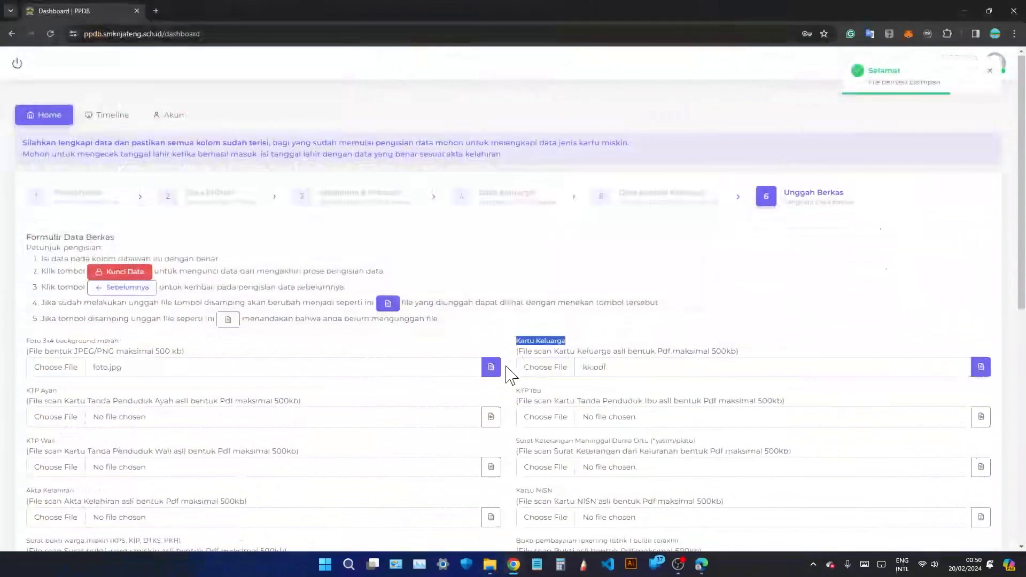
Upload ktp ayah.pdf to KTP Ayah and ktp ibu.pdf to KTP Ibu.
scroll(508, 374, down, 1)
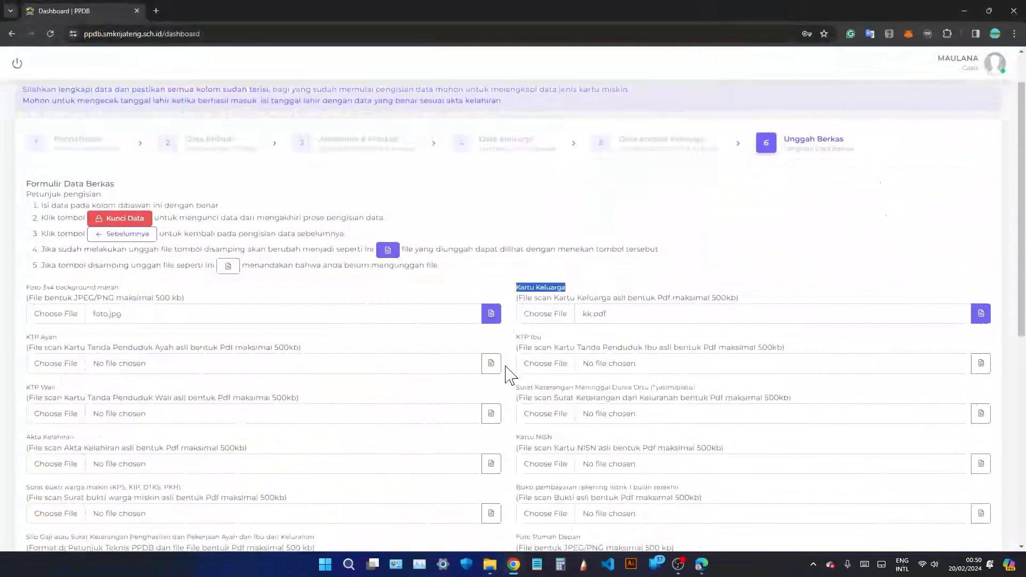
scroll(510, 374, down, 1)
click(137, 314)
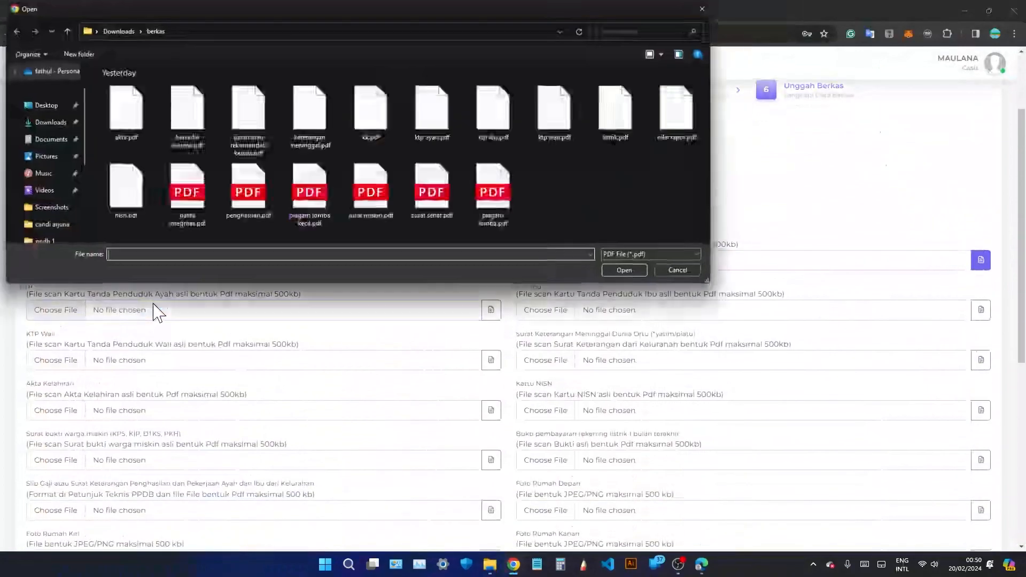
double_click(431, 117)
click(663, 315)
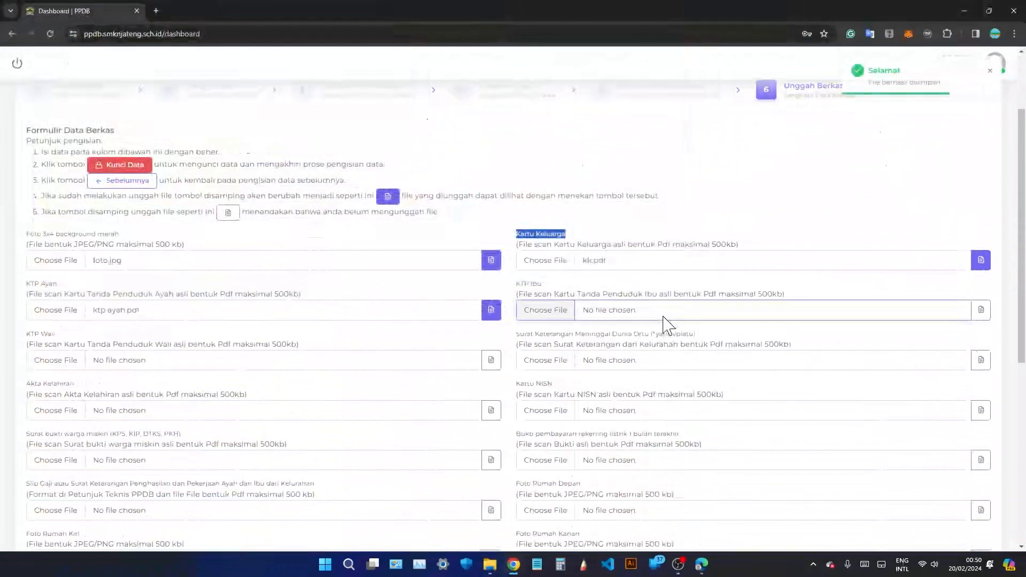
double_click(502, 113)
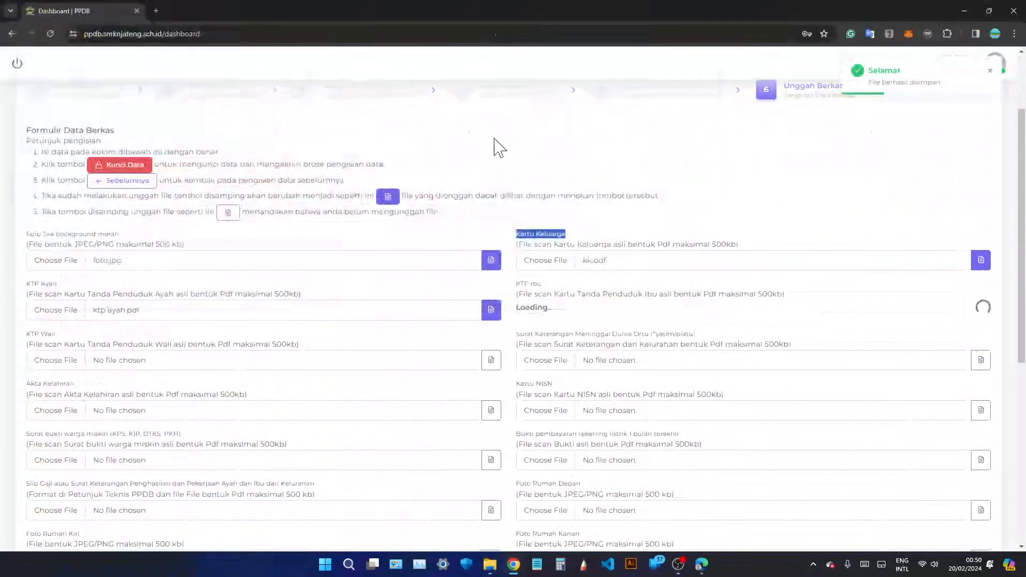
scroll(442, 382, down, 1)
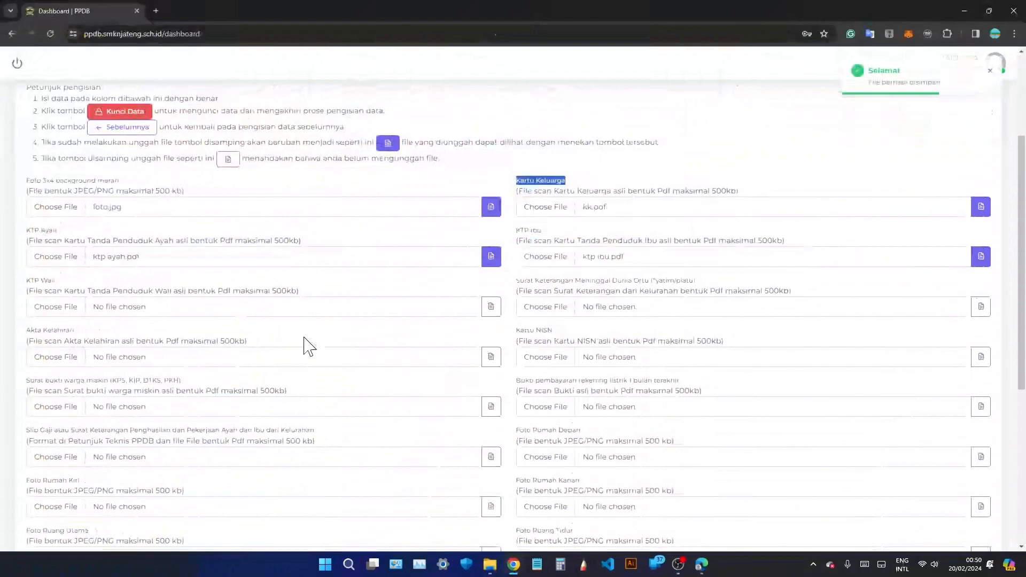
Upload ktp wali.pdf to KTP Wali and akta.pdf to Akta Kelahiran.
click(303, 311)
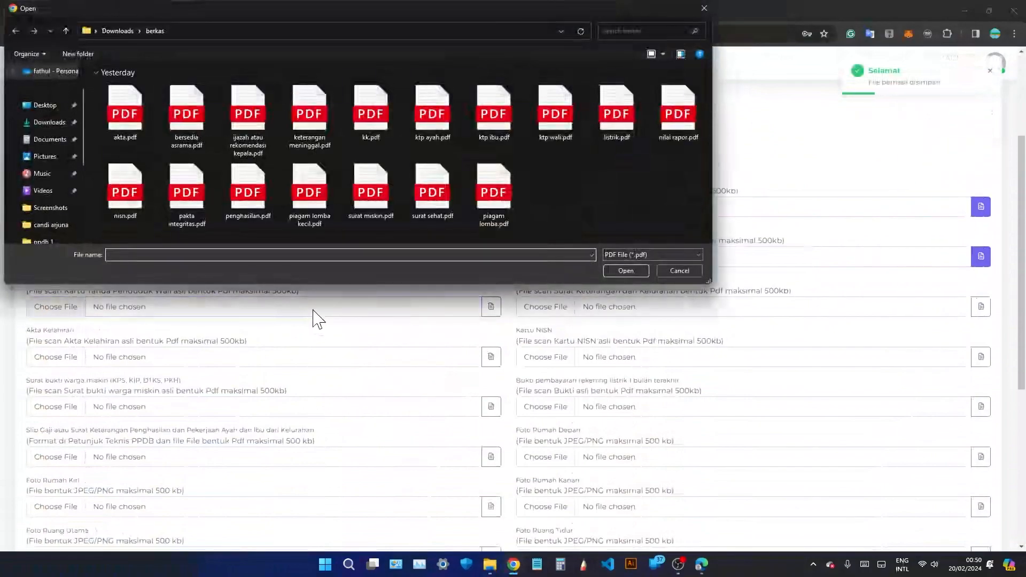
double_click(555, 120)
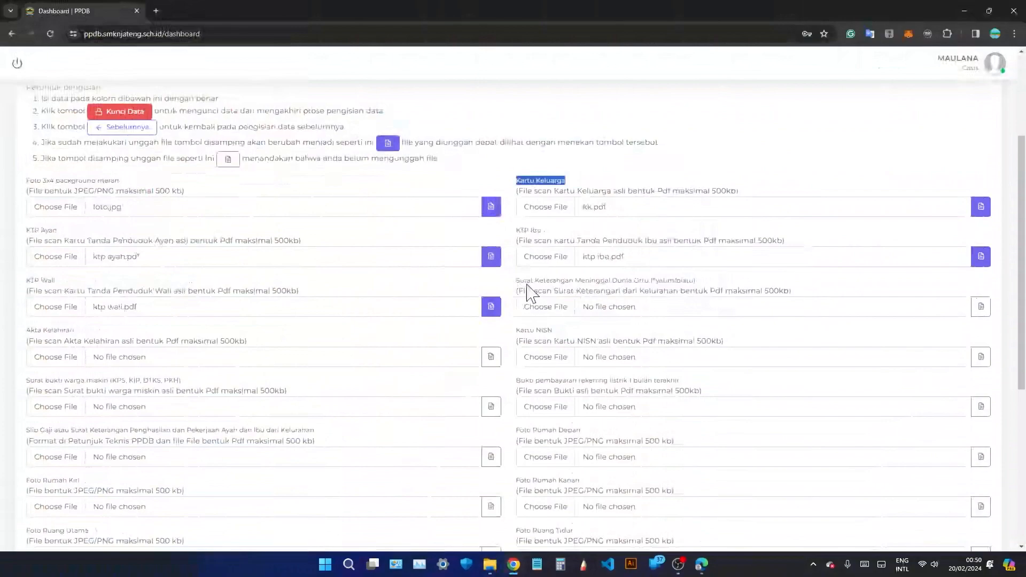
scroll(153, 326, down, 1)
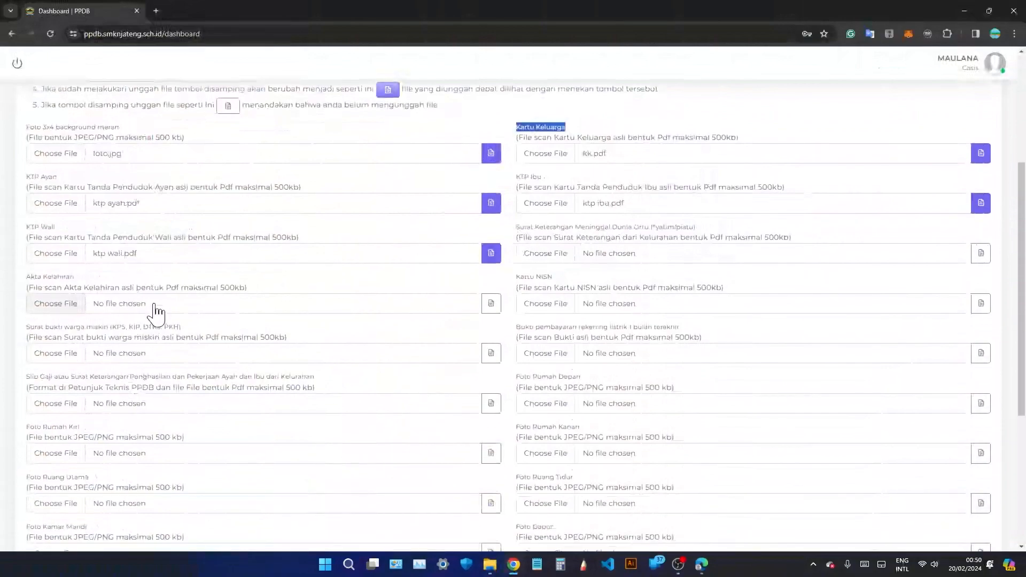
click(155, 306)
double_click(133, 129)
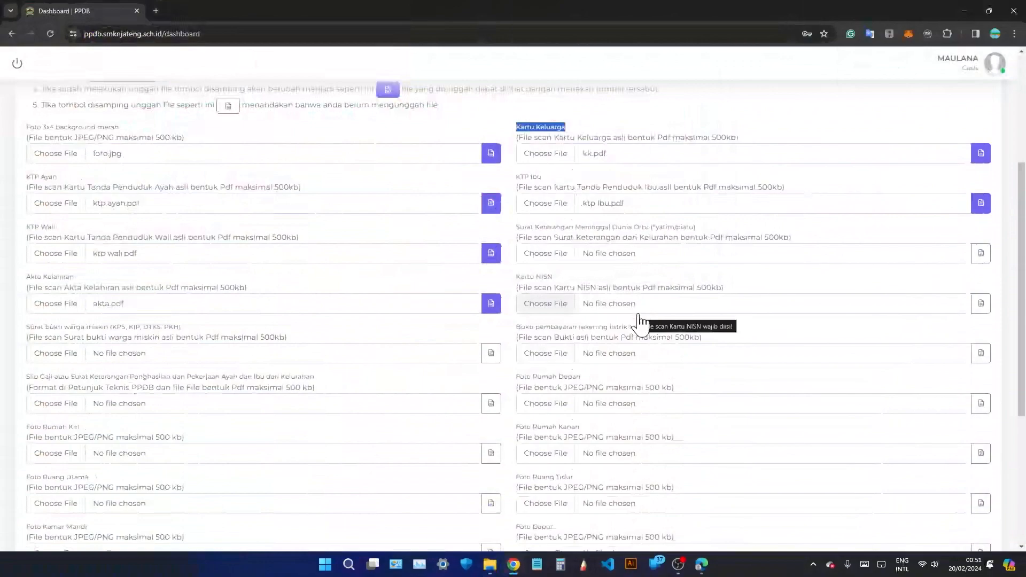
Upload nisn.pdf, surat miskin.pdf, listrik.pdf and penghasilan.pdf to the NISN, poverty, electricity and Slip Gaji fields.
click(651, 308)
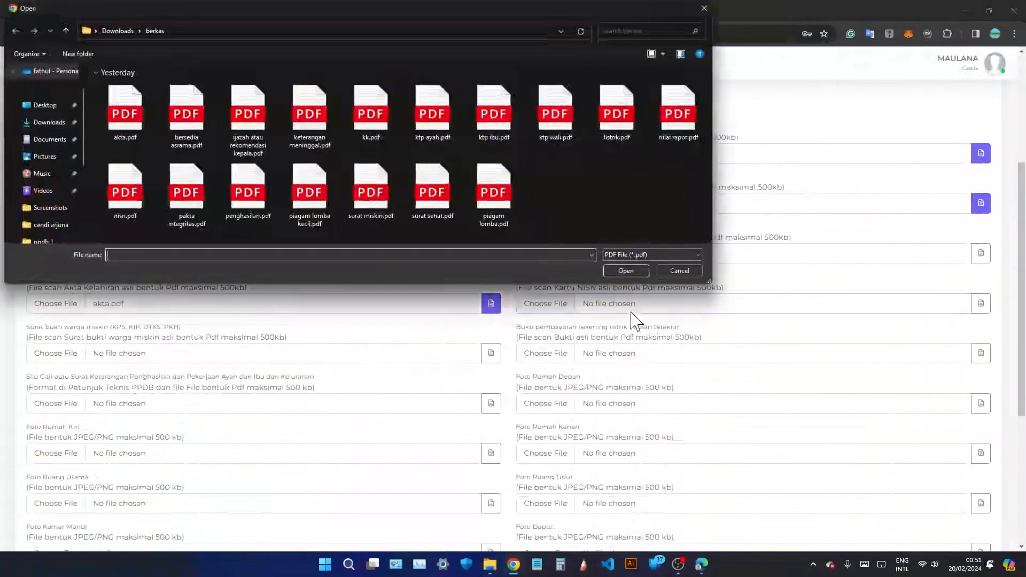
double_click(125, 193)
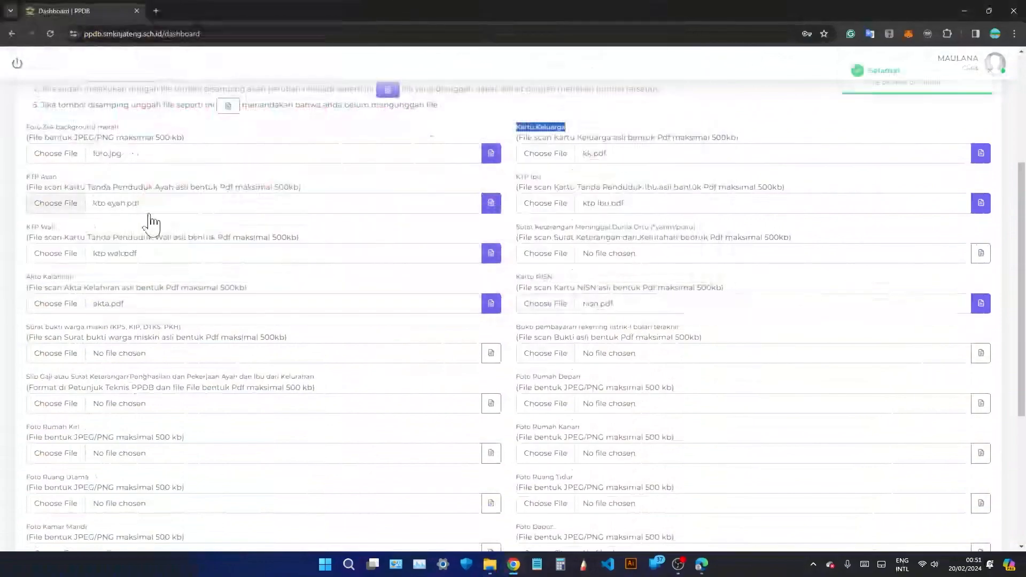
click(189, 361)
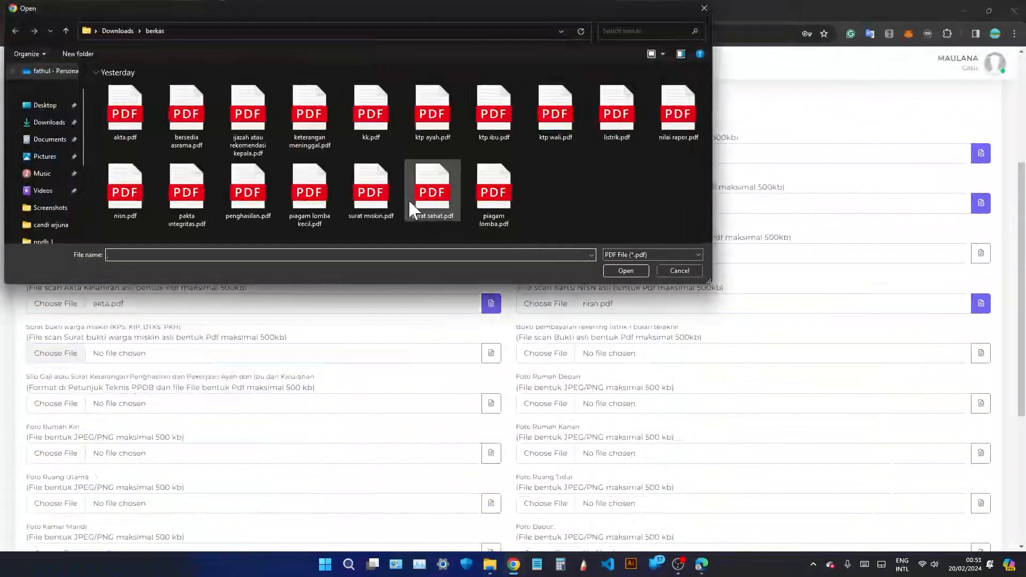
double_click(372, 197)
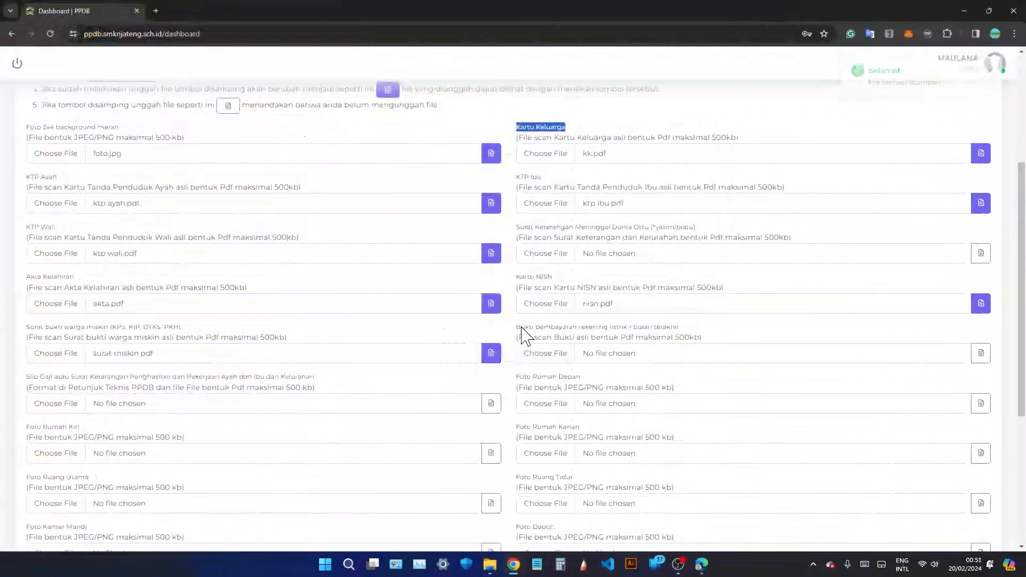
click(654, 353)
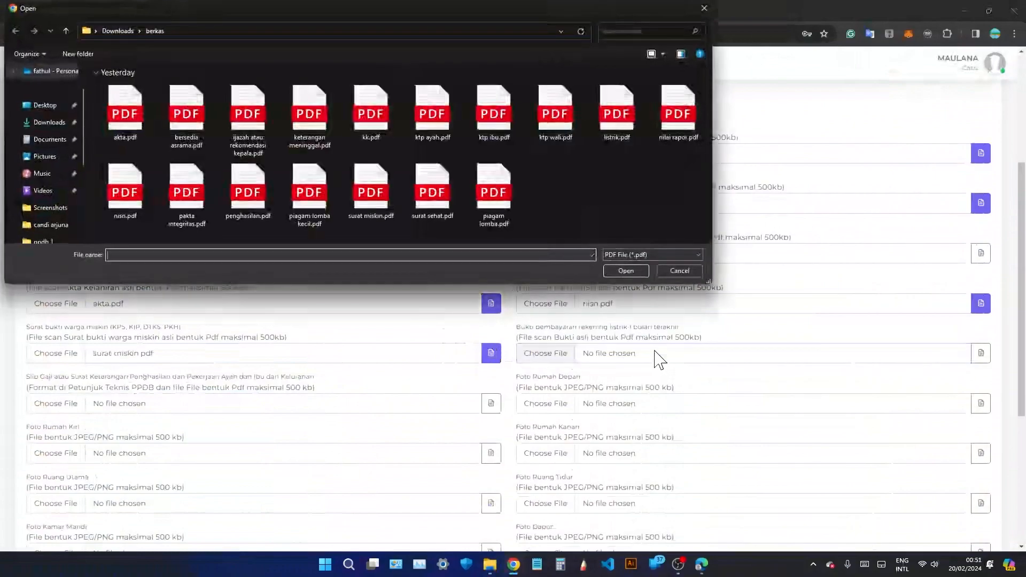
double_click(619, 115)
scroll(474, 238, down, 2)
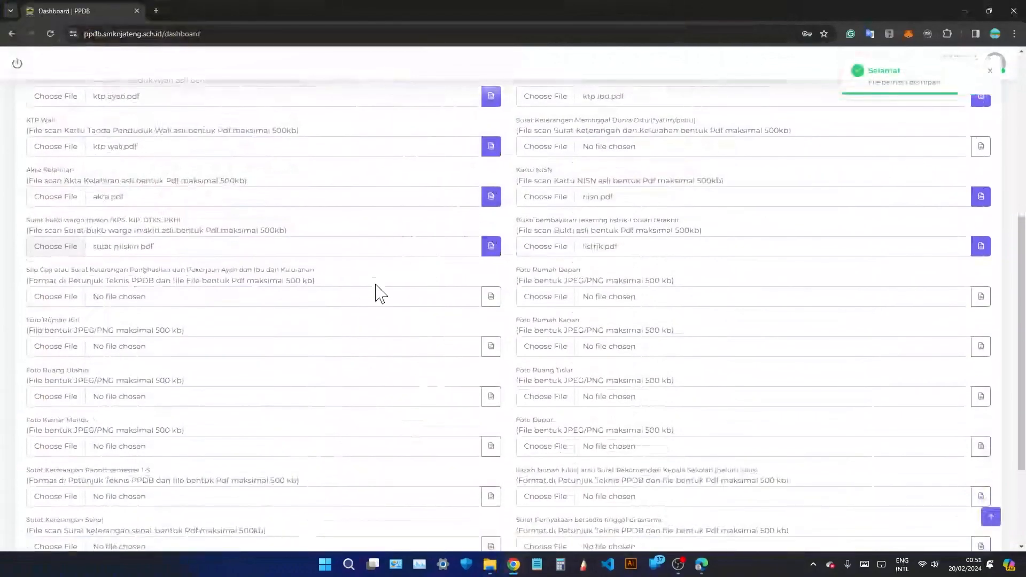
click(124, 301)
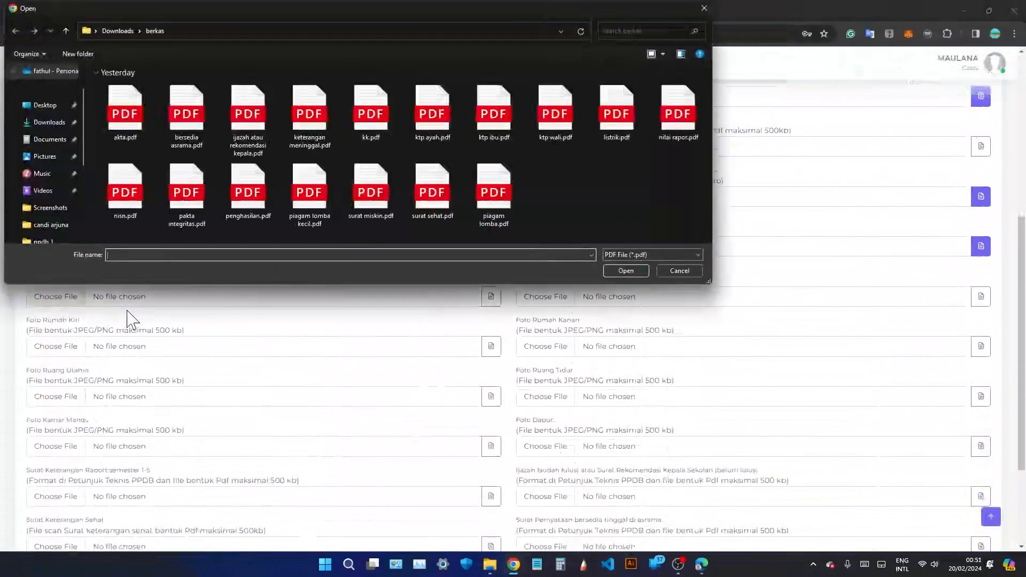
double_click(247, 195)
click(491, 297)
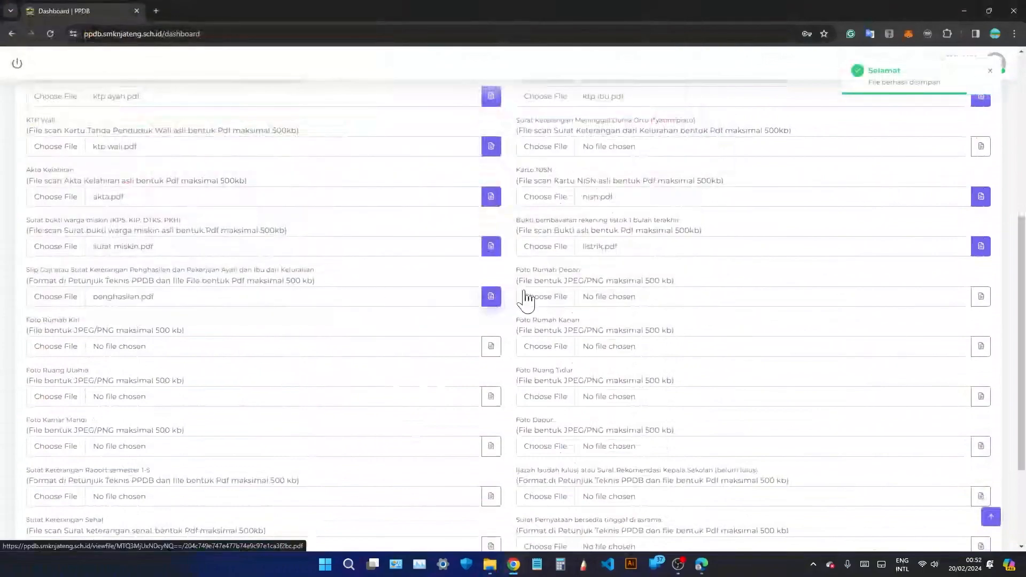
Upload depan.jpg, kiri.jpg and kanan.jpg as the front, left and right house photos.
click(611, 300)
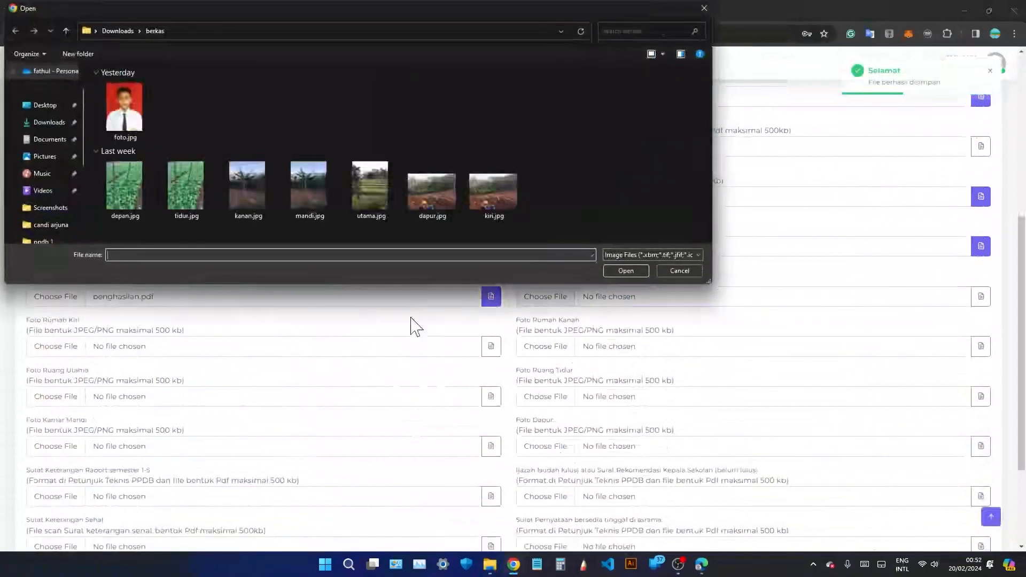
click(126, 193)
double_click(125, 187)
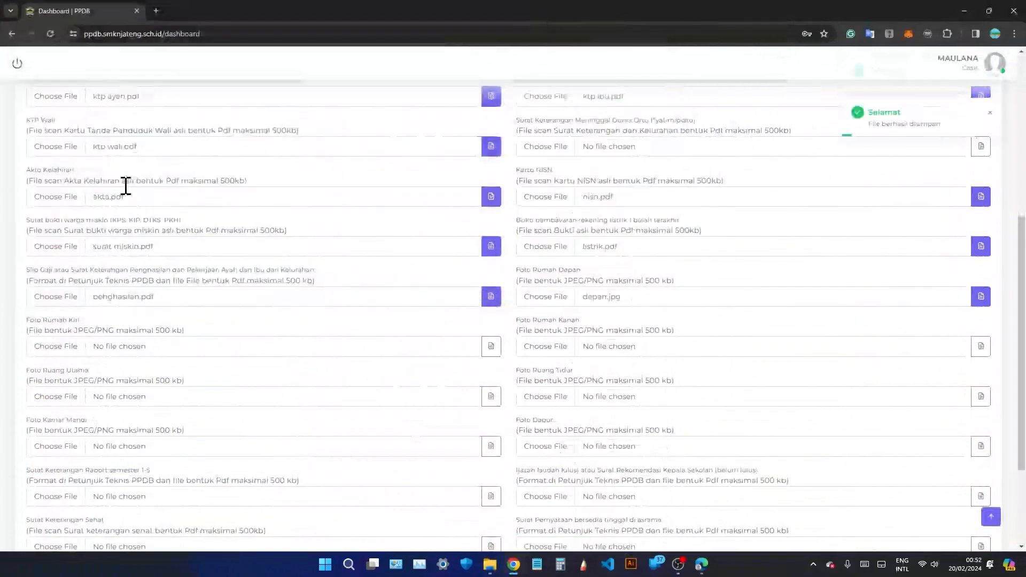
click(163, 362)
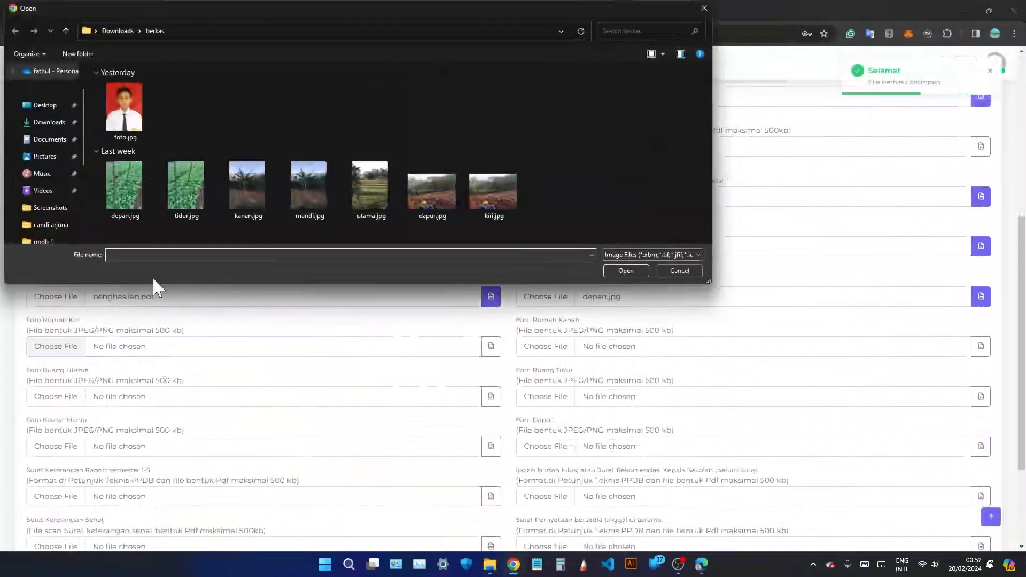
click(501, 193)
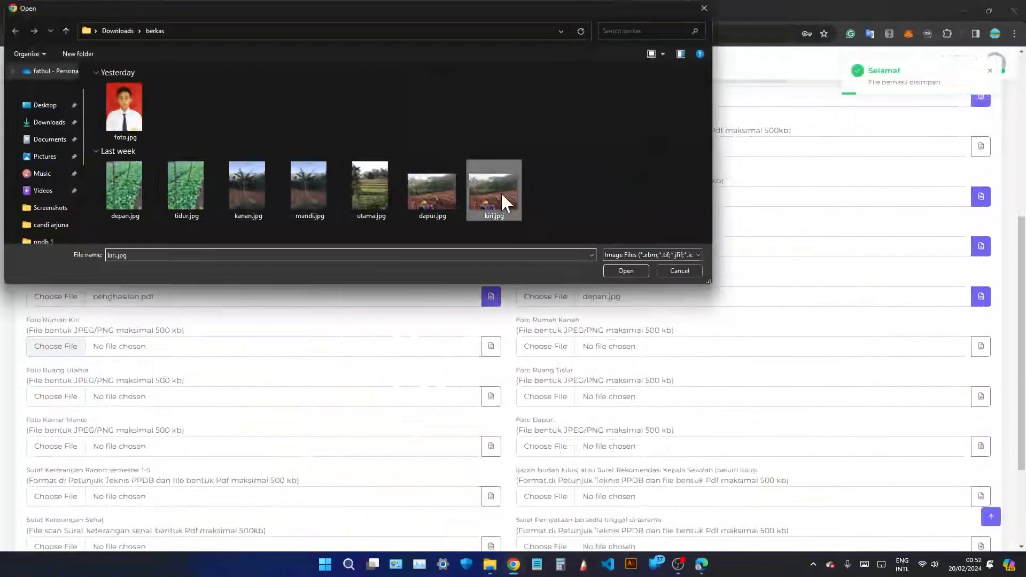
double_click(502, 194)
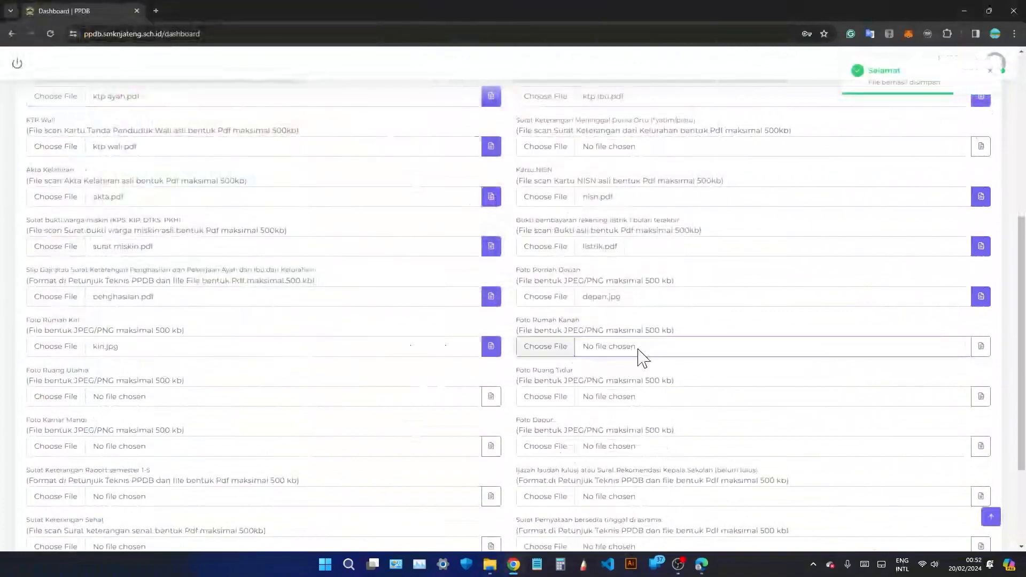
click(638, 348)
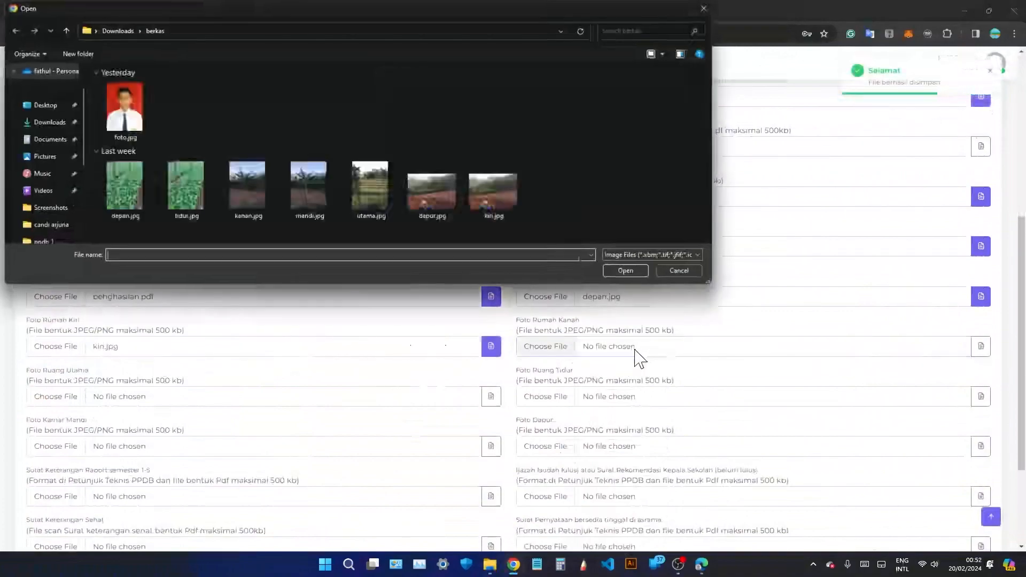
double_click(246, 188)
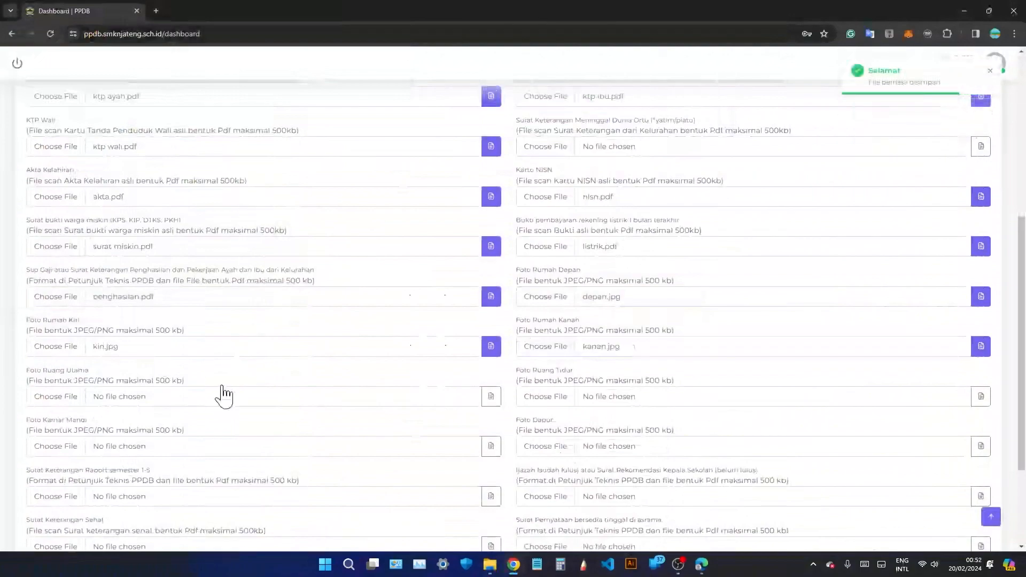
scroll(222, 393, down, 1)
Upload utama.jpg, tidur.jpg, mandi.jpg and dapur.jpg as the living room, bedroom, bathroom and kitchen photos.
click(221, 347)
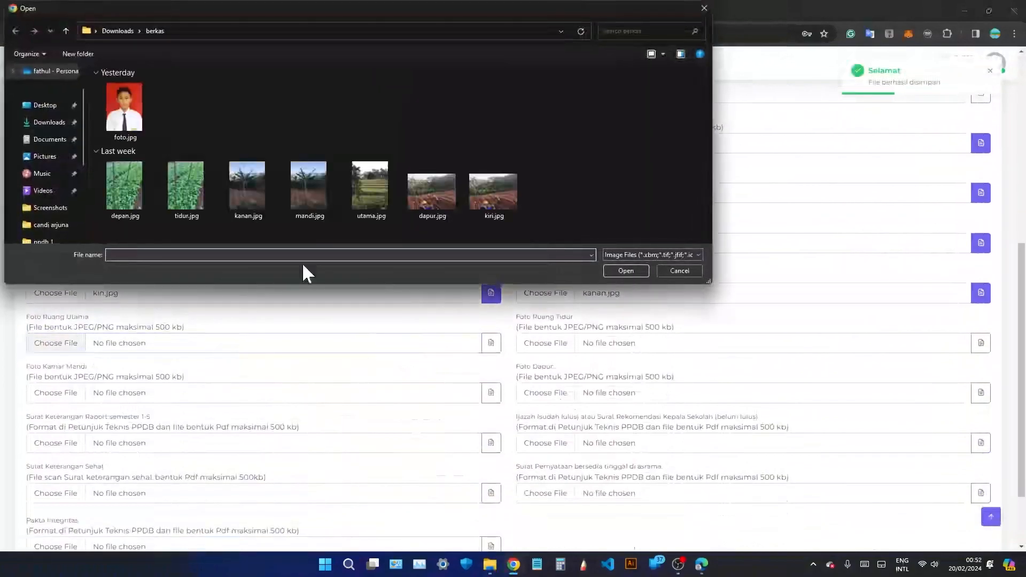
double_click(371, 189)
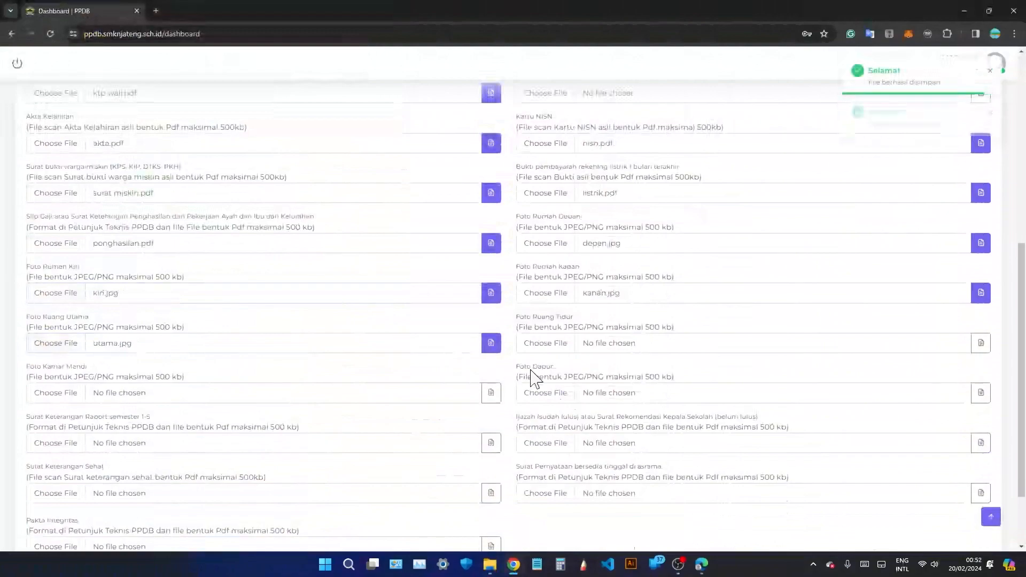
click(600, 348)
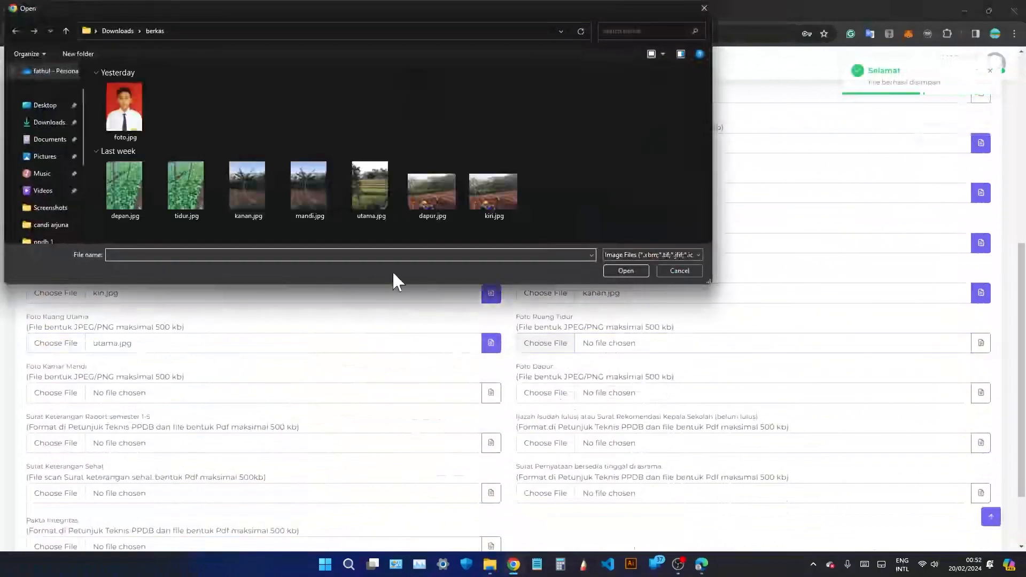
double_click(187, 188)
click(180, 396)
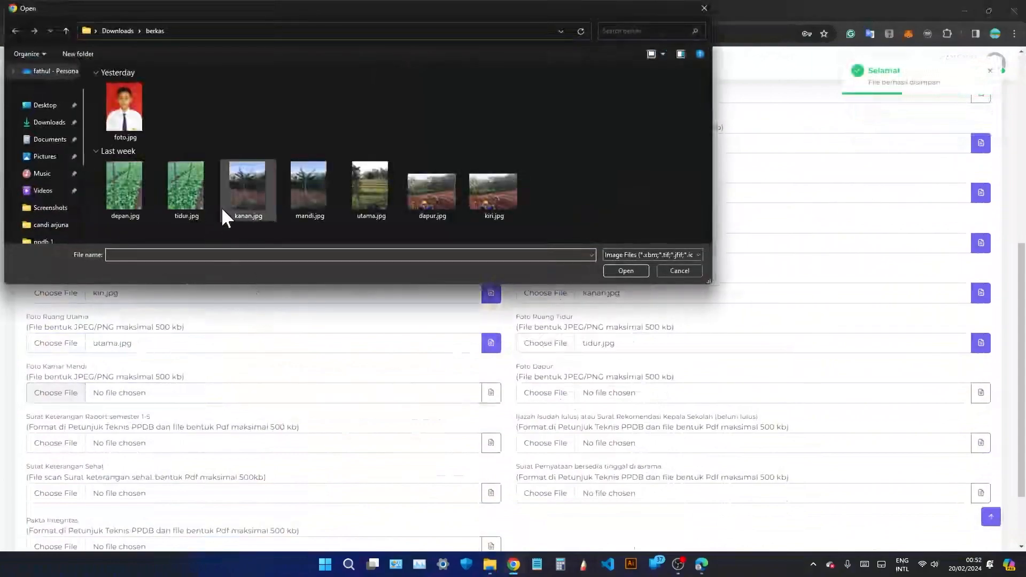
double_click(299, 192)
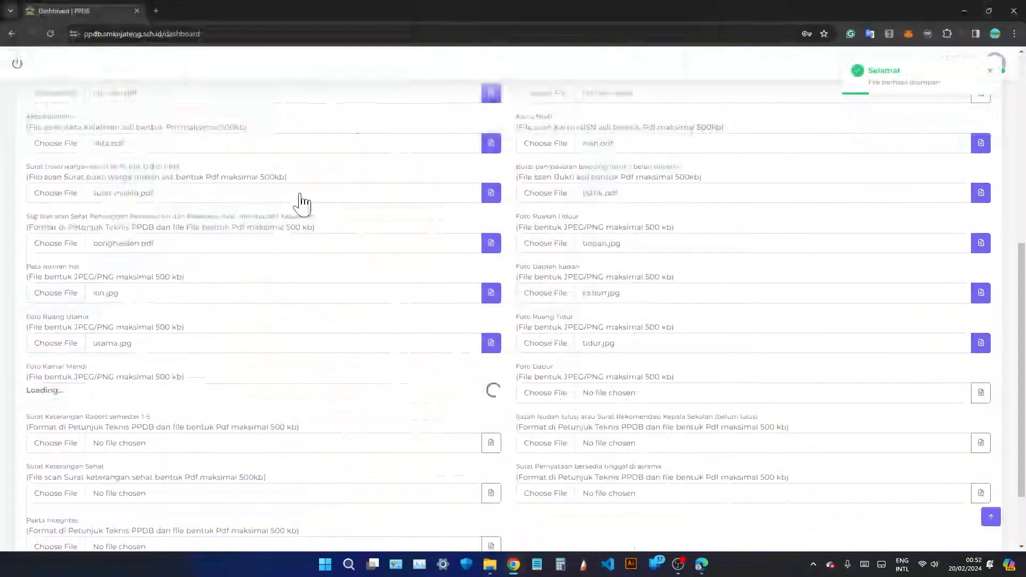
click(605, 405)
double_click(435, 199)
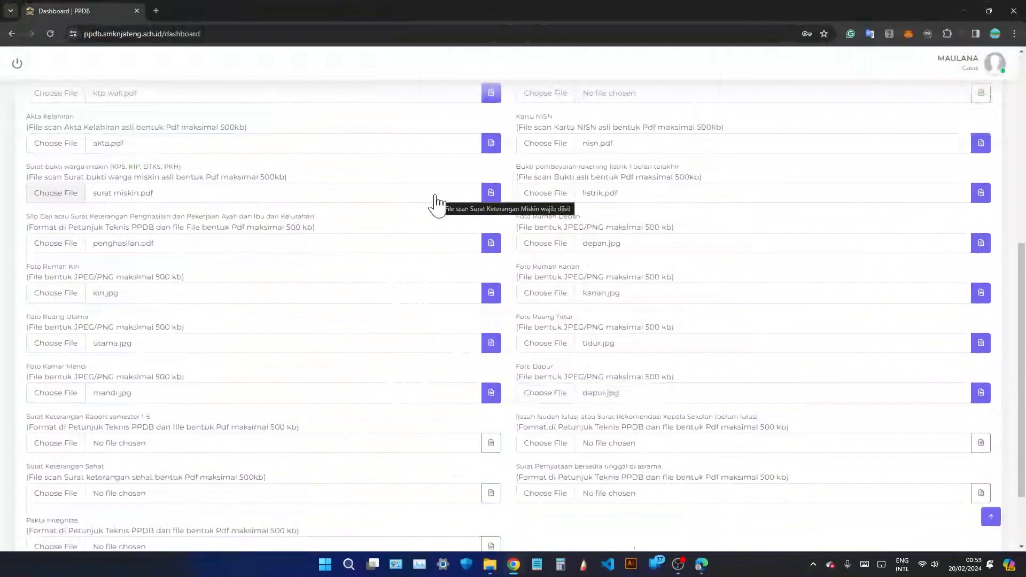
scroll(368, 233, down, 2)
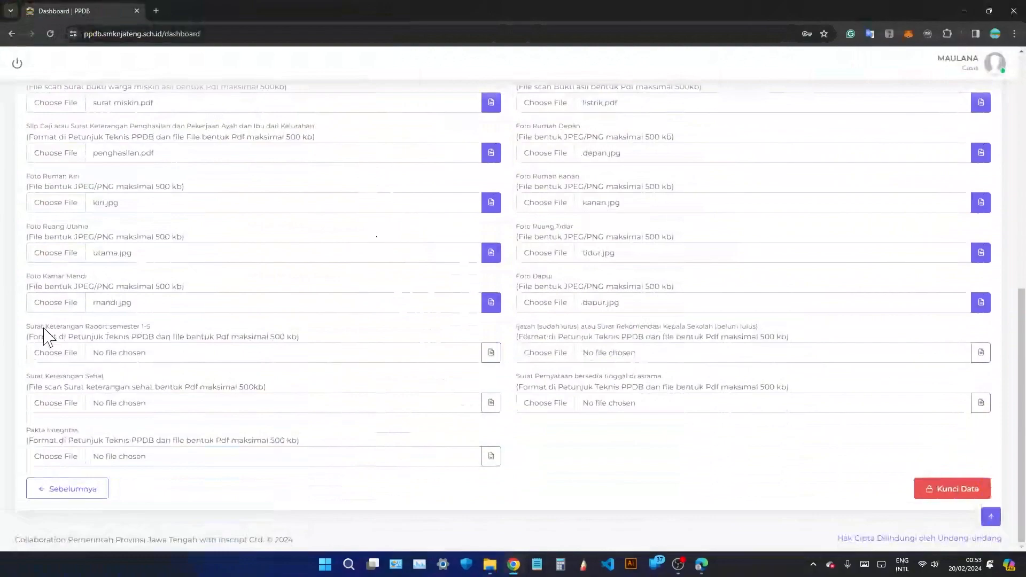
Upload nilai rapor.pdf as the report card letter and ijazah atau rekomendasi kepala.pdf to Ijazah.
drag(46, 327, 155, 334)
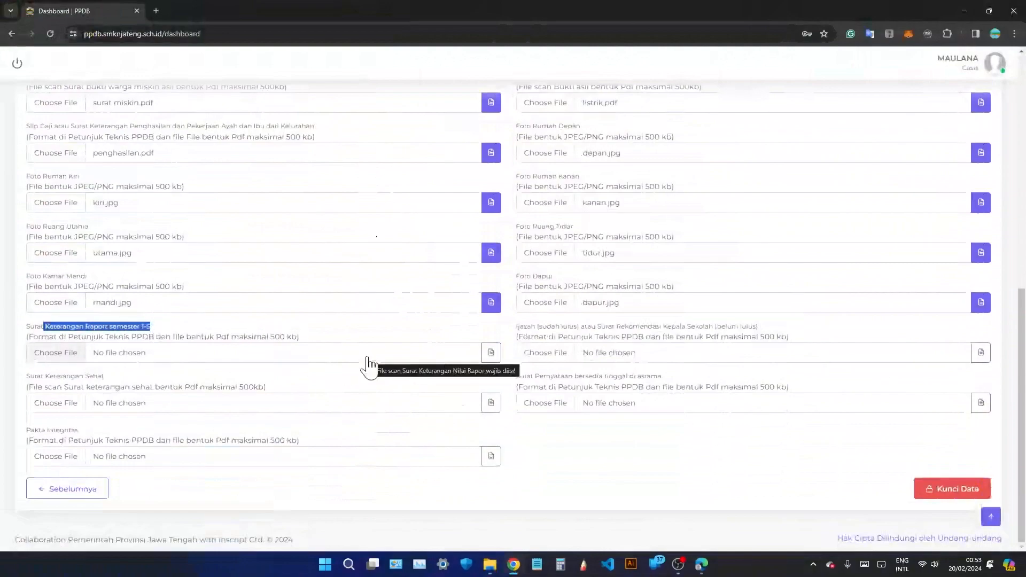
click(369, 358)
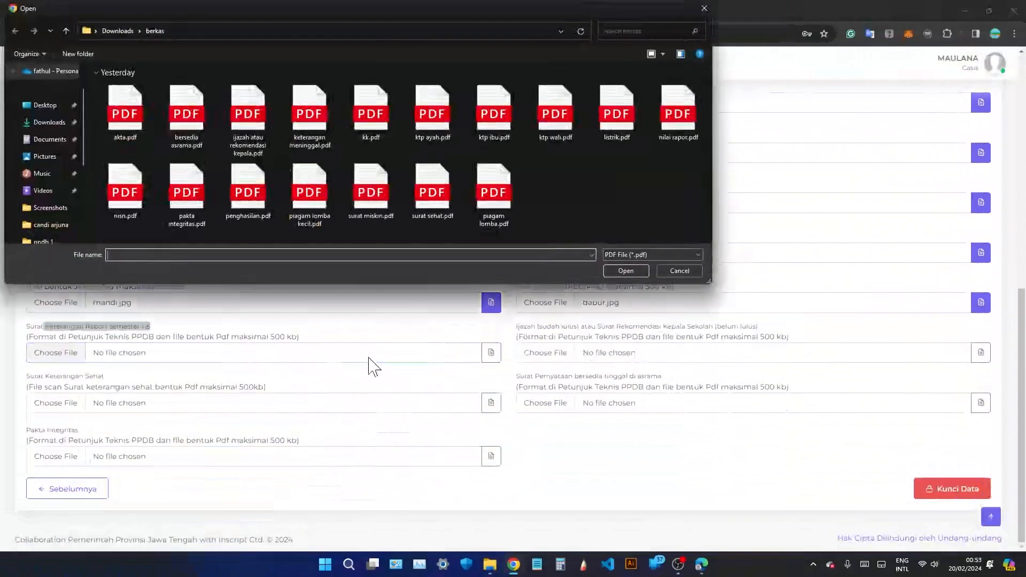
double_click(676, 134)
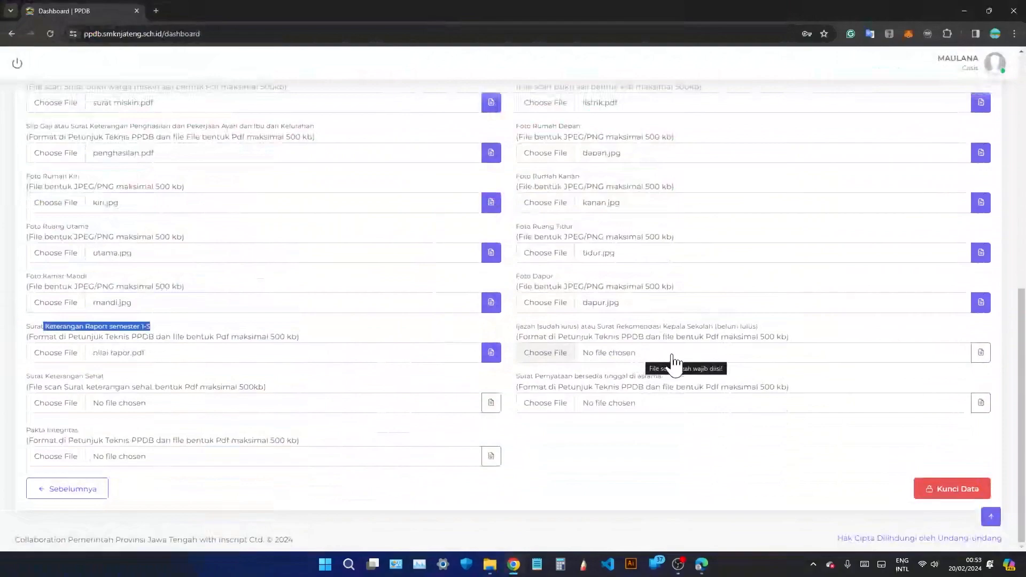
click(672, 359)
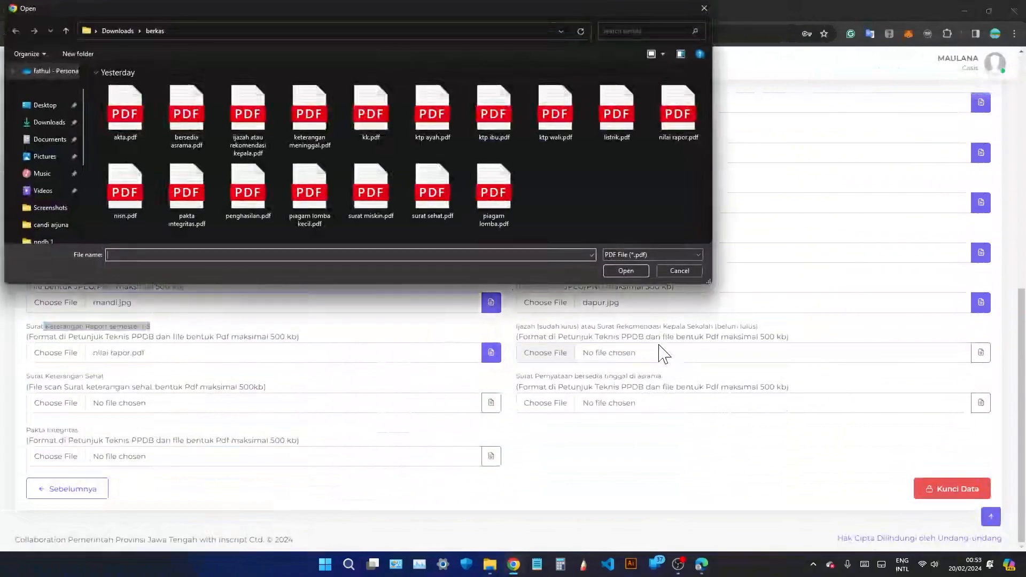
double_click(250, 126)
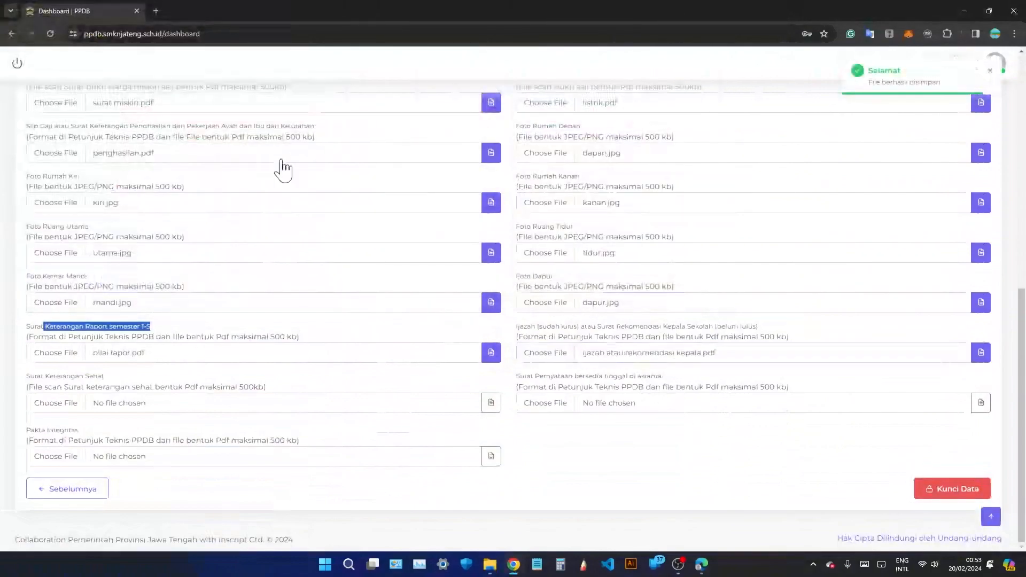
Attach surat sehat.pdf, bersedia asrama.pdf and pakta integritas.pdf to the health, boarding and integrity fields.
click(162, 403)
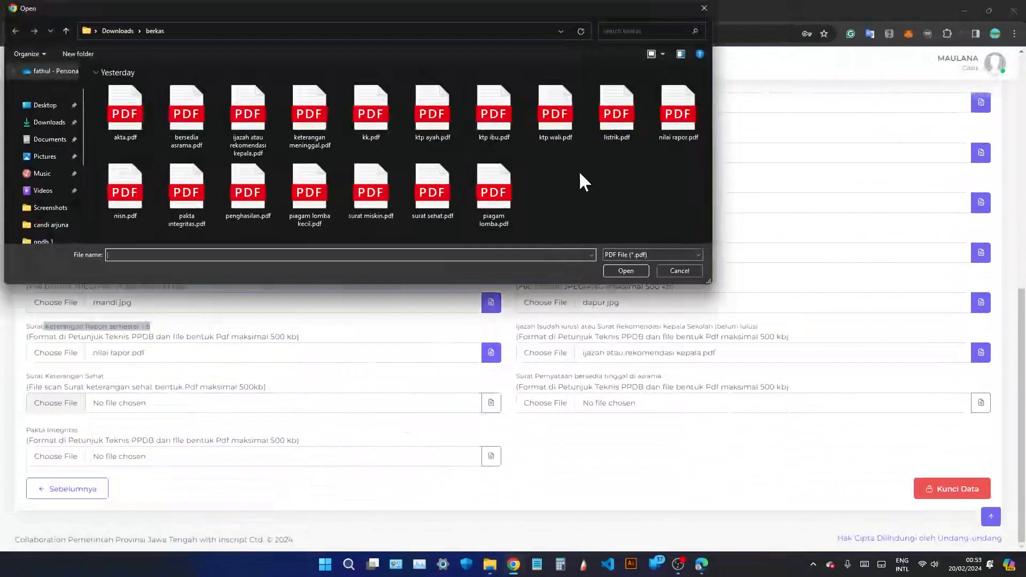
double_click(431, 193)
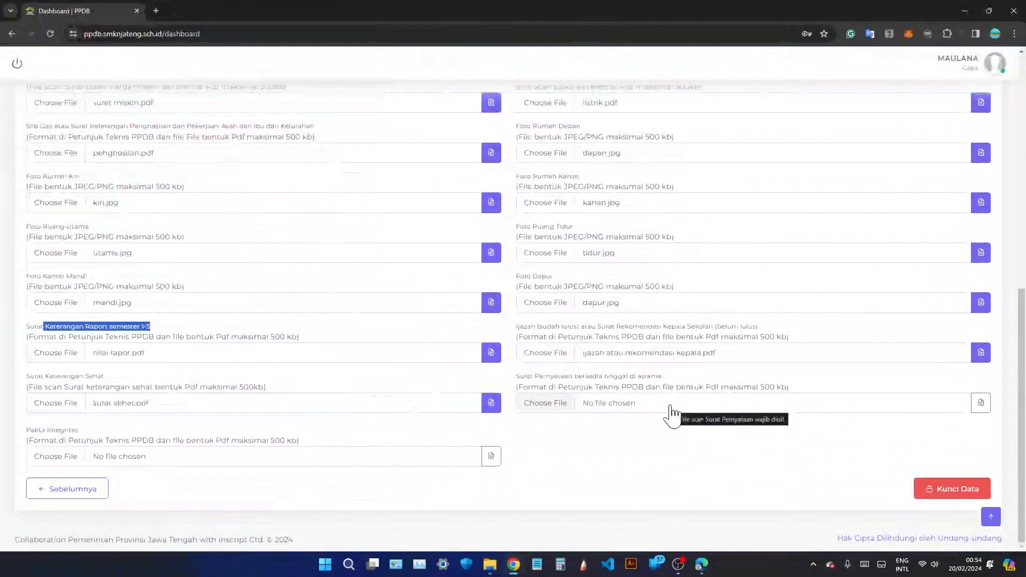
click(671, 407)
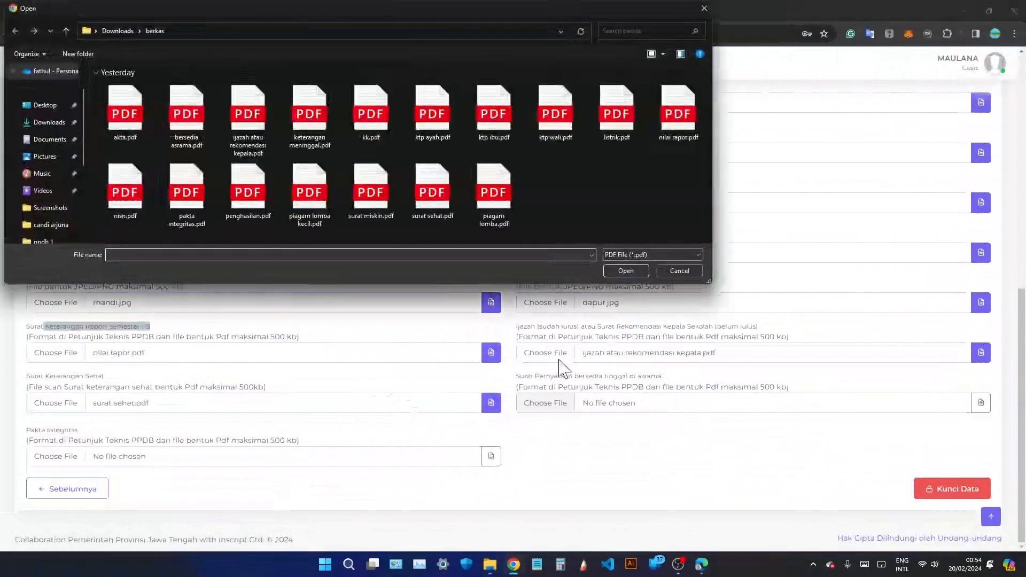
double_click(210, 110)
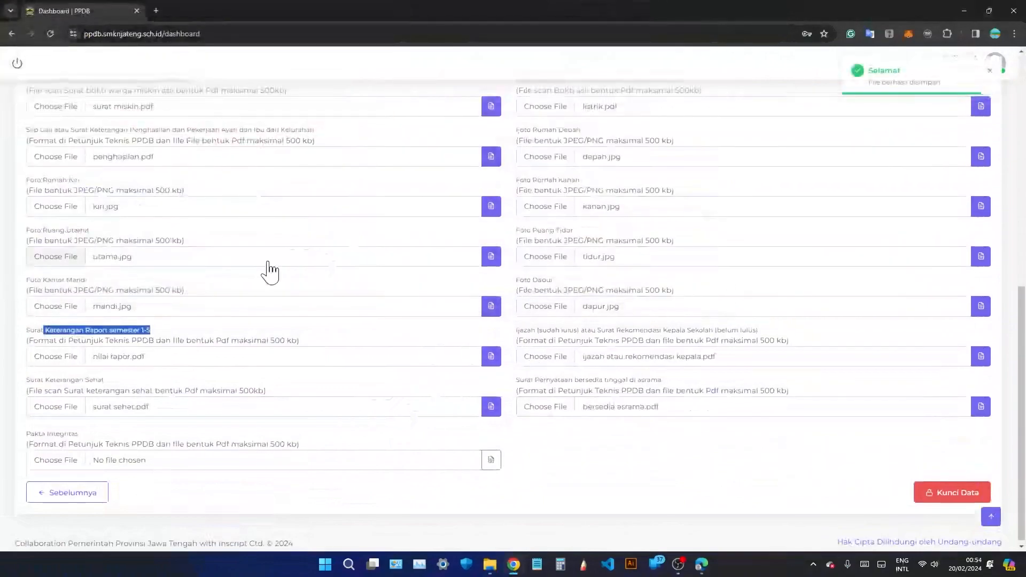
click(218, 457)
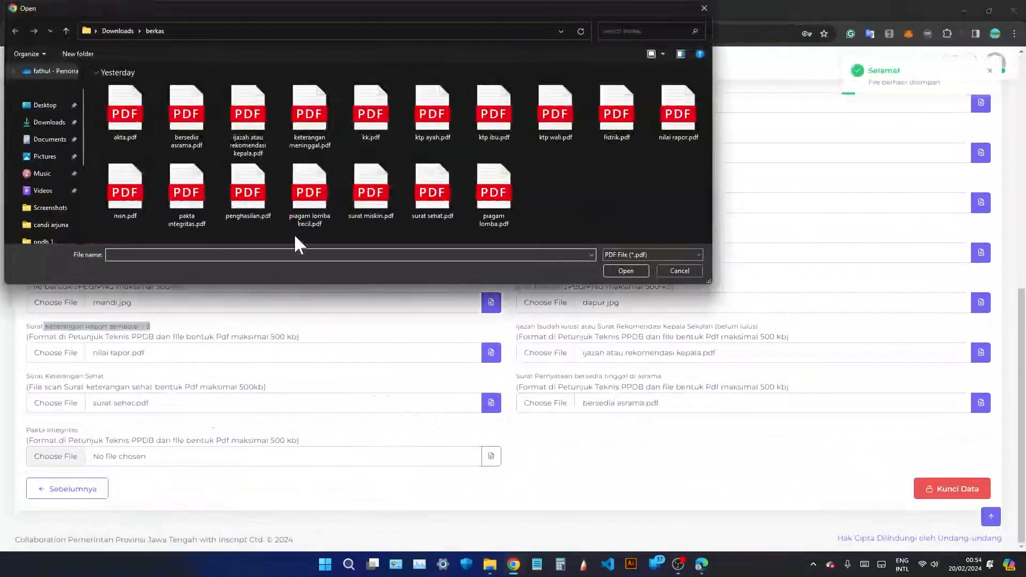
double_click(200, 207)
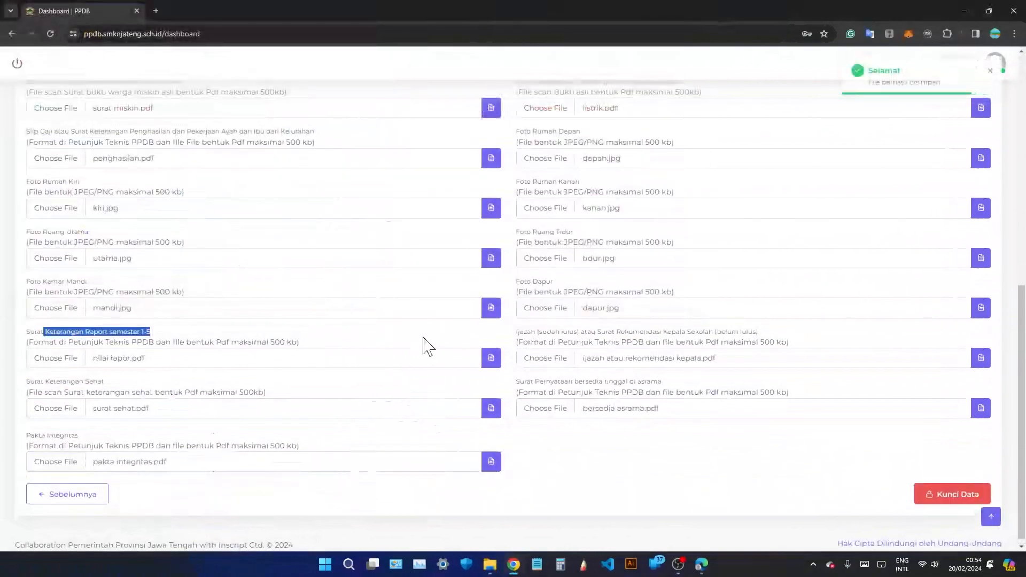
scroll(529, 359, up, 9)
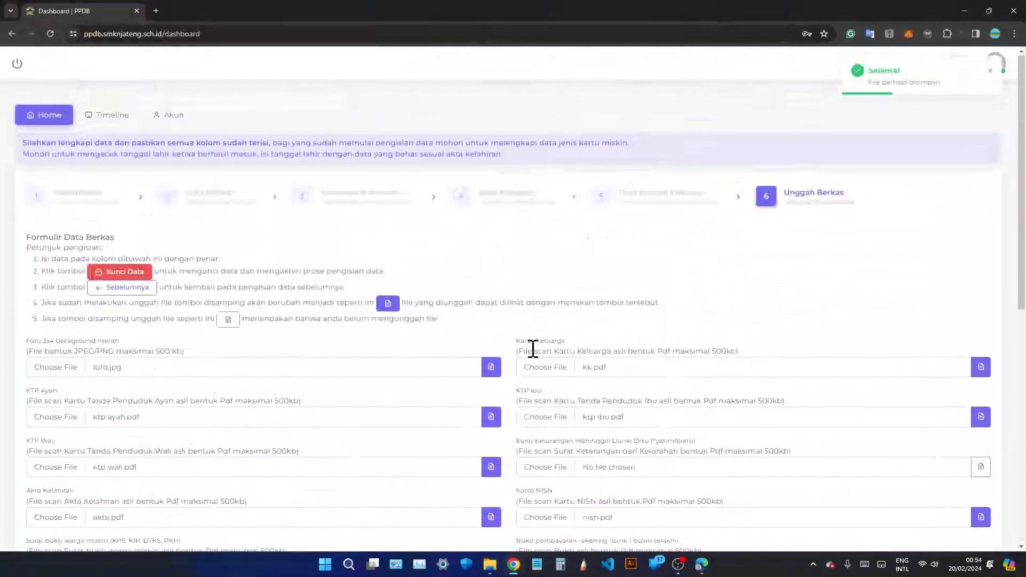
scroll(534, 350, down, 9)
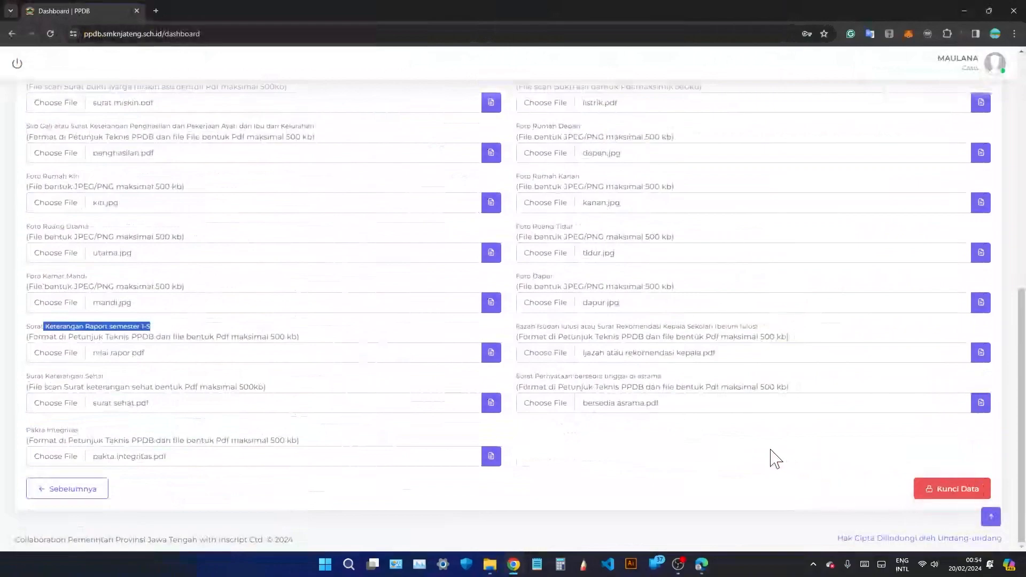
scroll(770, 450, up, 8)
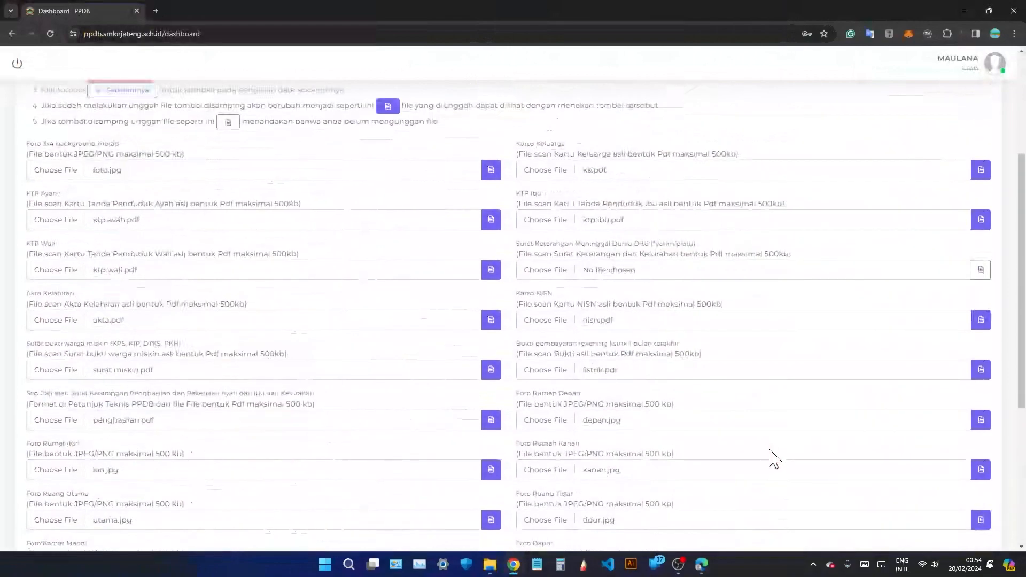
scroll(769, 458, down, 10)
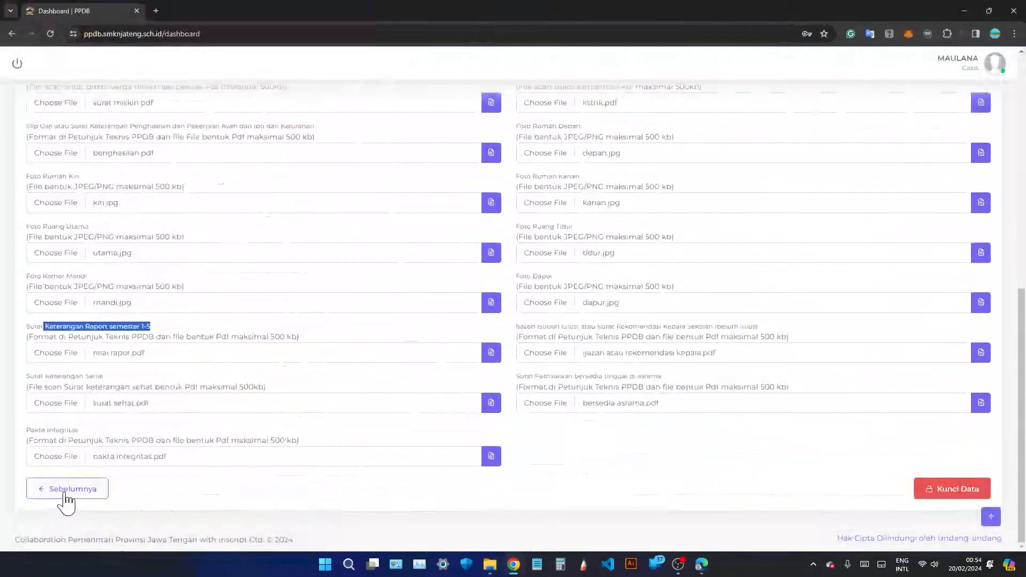
click(65, 496)
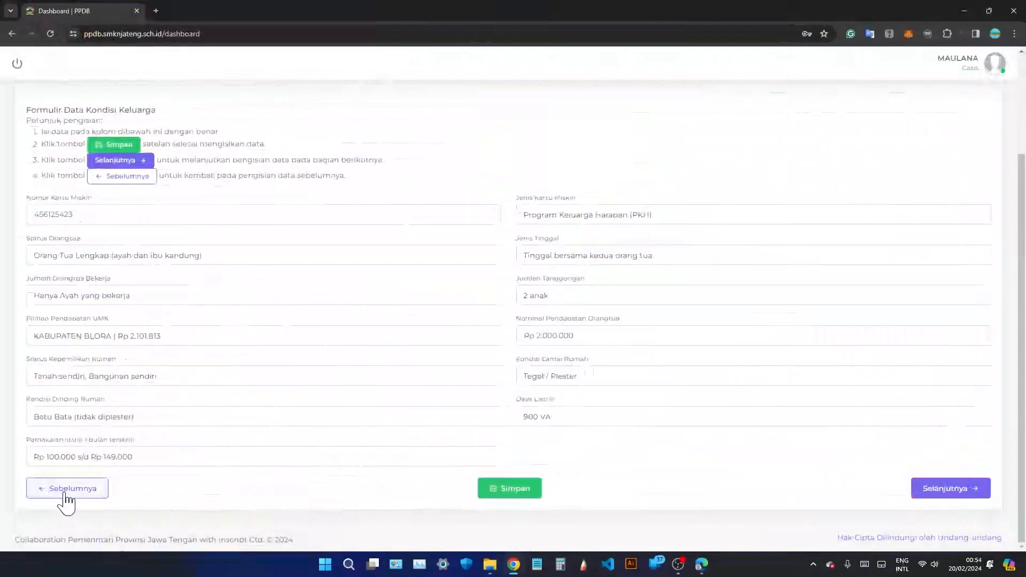
click(67, 497)
scroll(197, 453, down, 2)
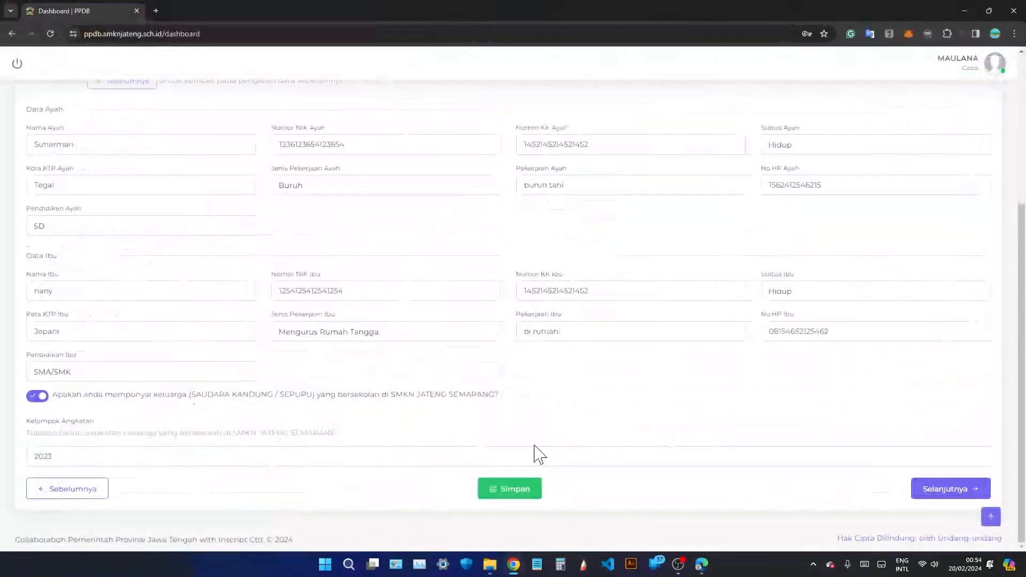
click(940, 490)
click(944, 494)
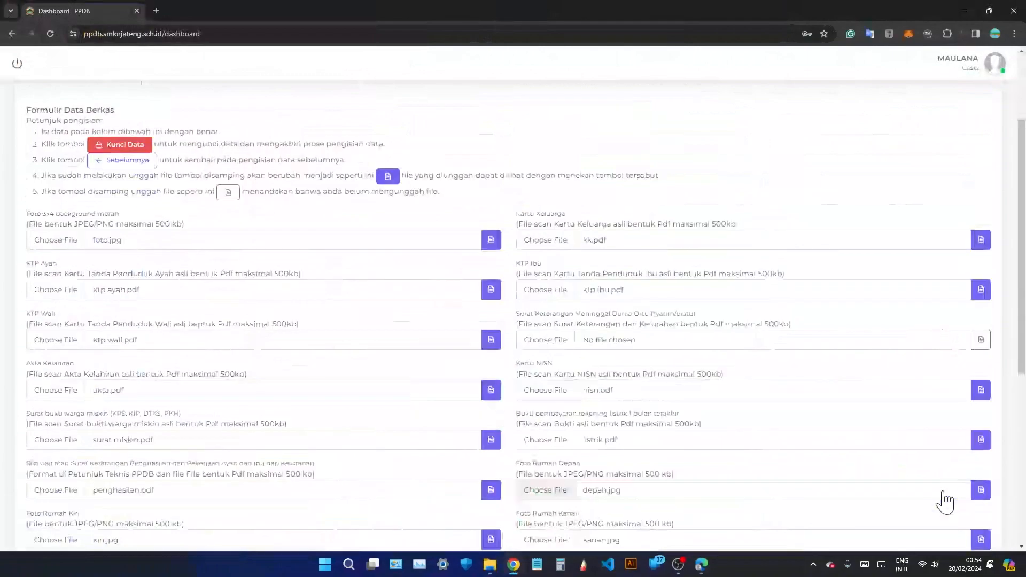
scroll(888, 483, down, 6)
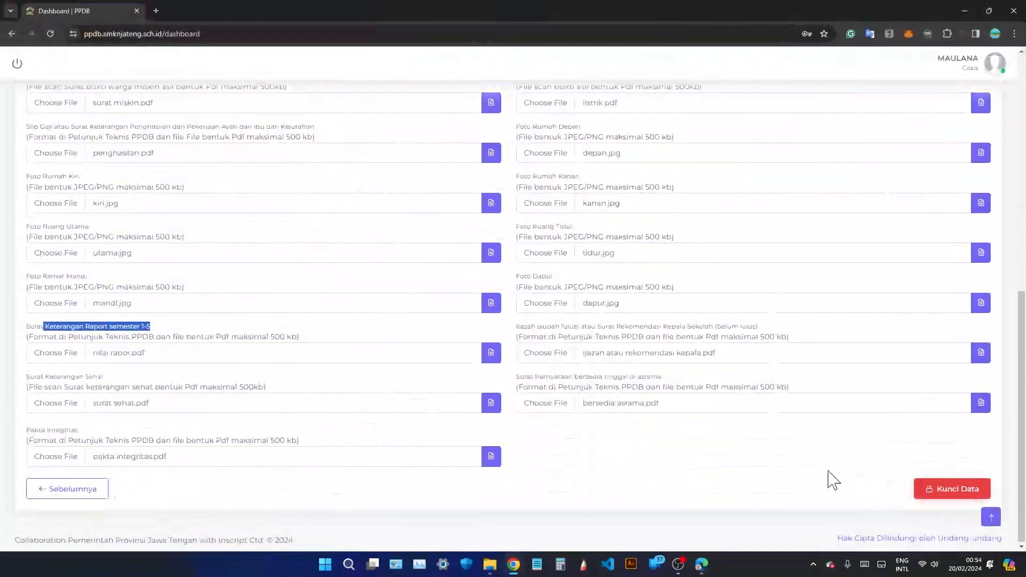
scroll(833, 480, up, 15)
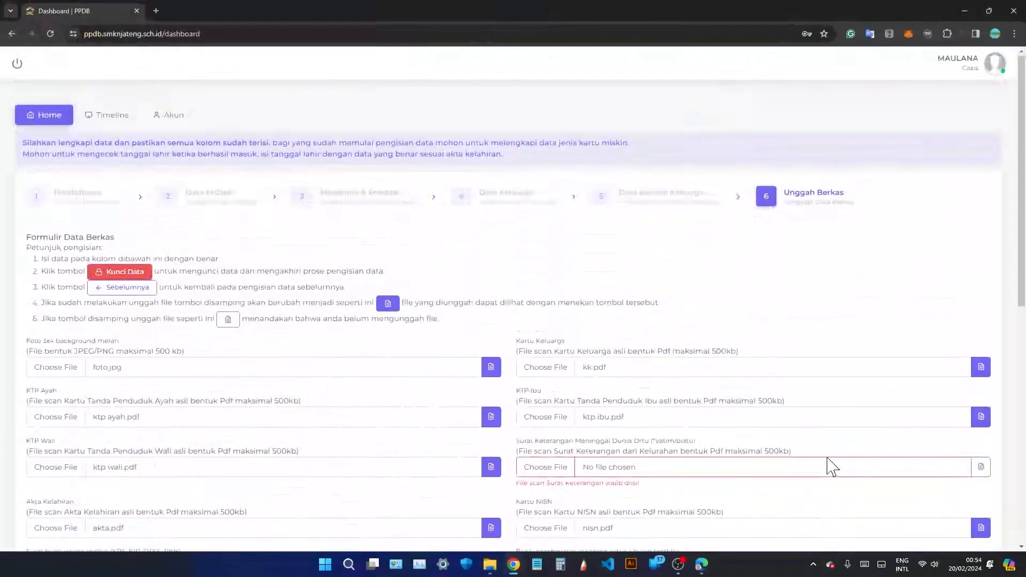
scroll(832, 466, down, 15)
Accept the terms in the Konfirmasi Kunci Data dialog and lock the registration data.
click(943, 487)
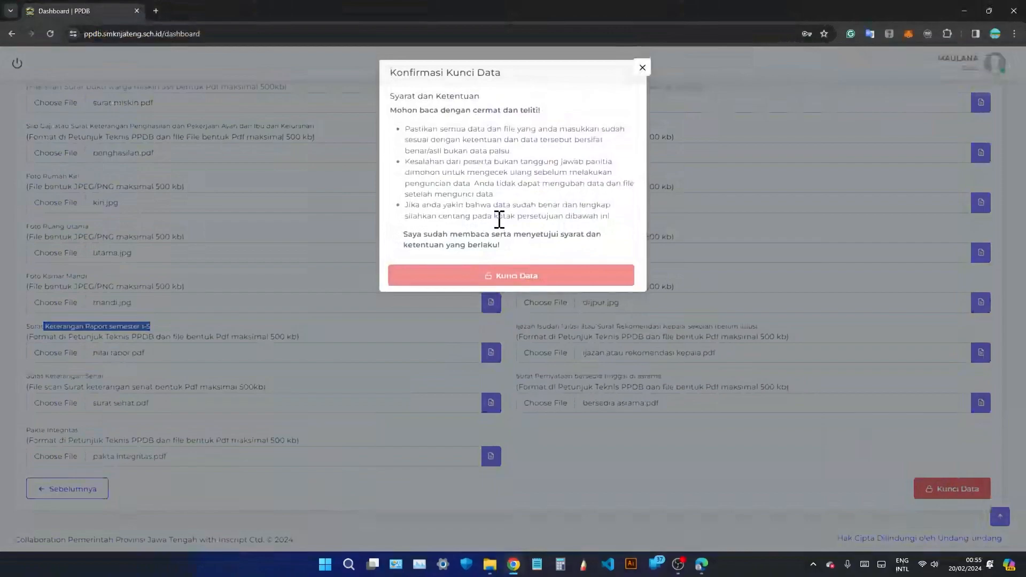
click(421, 246)
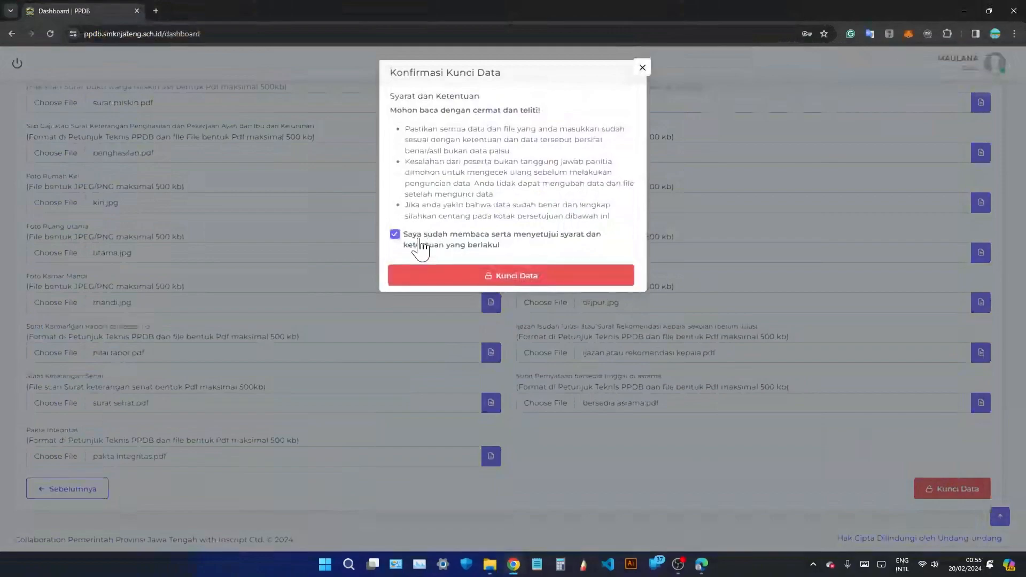
click(549, 286)
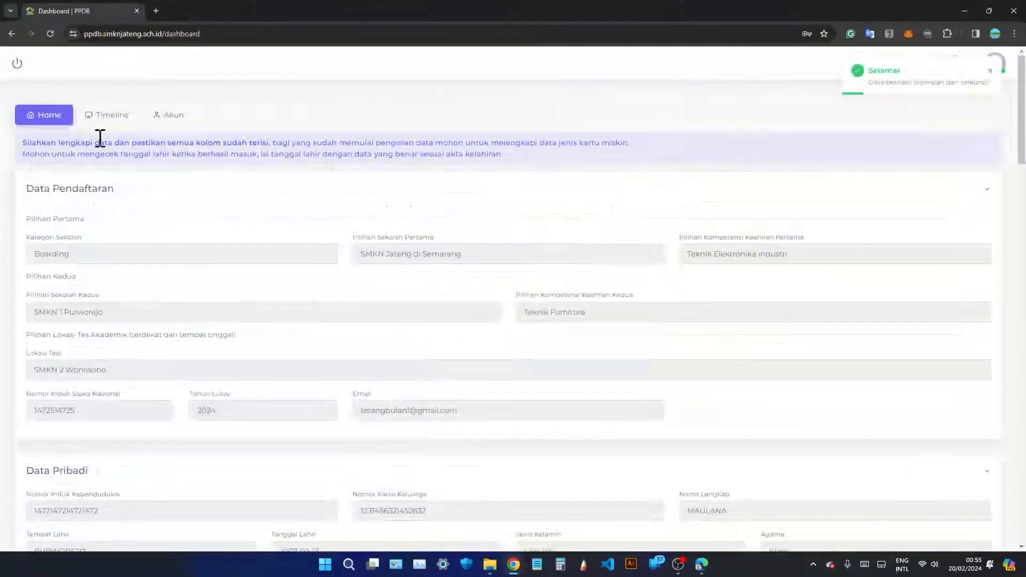
scroll(200, 206, down, 2)
scroll(201, 199, down, 3)
scroll(211, 208, up, 4)
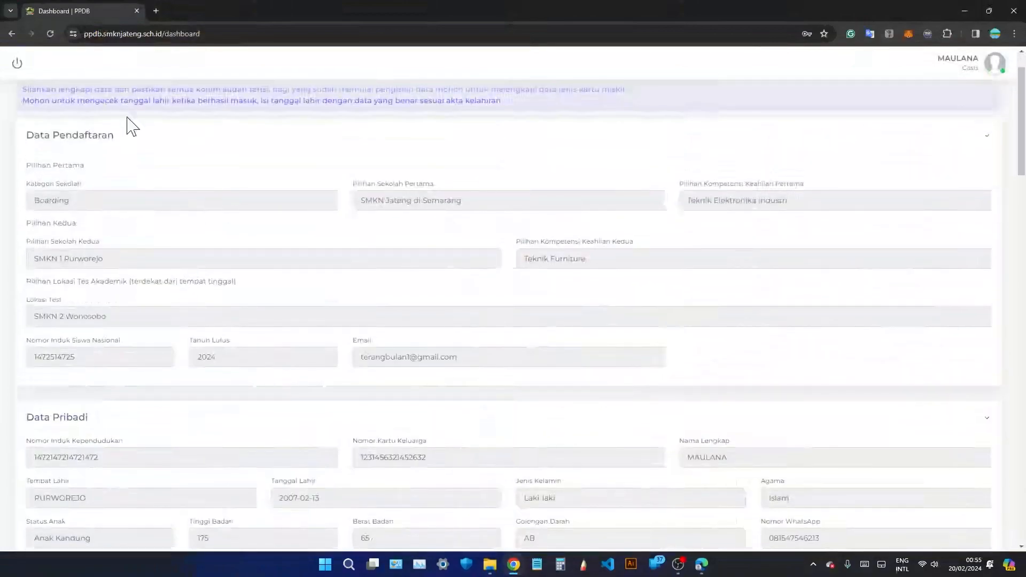
scroll(194, 201, down, 5)
scroll(190, 268, down, 6)
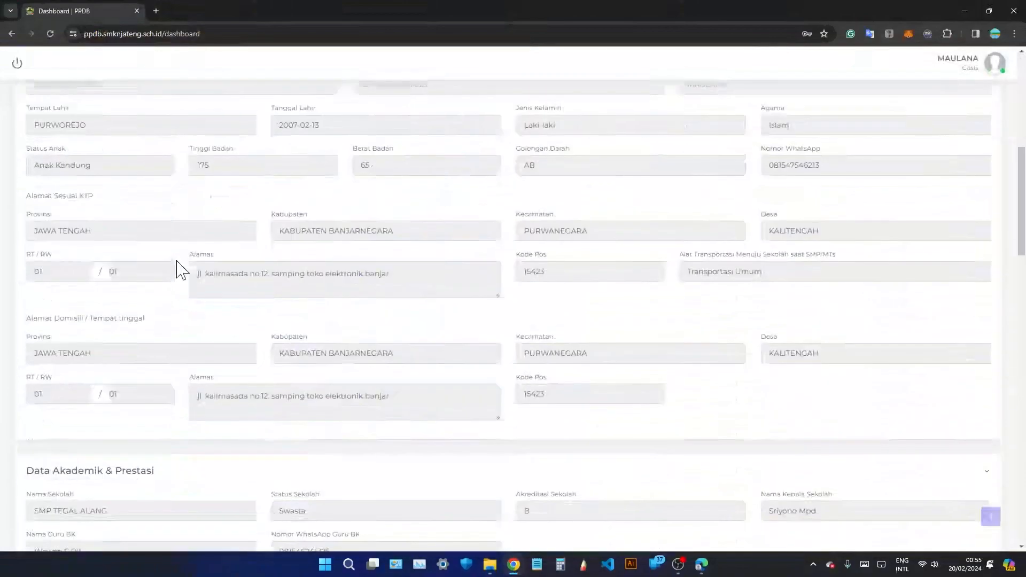
scroll(224, 254, down, 3)
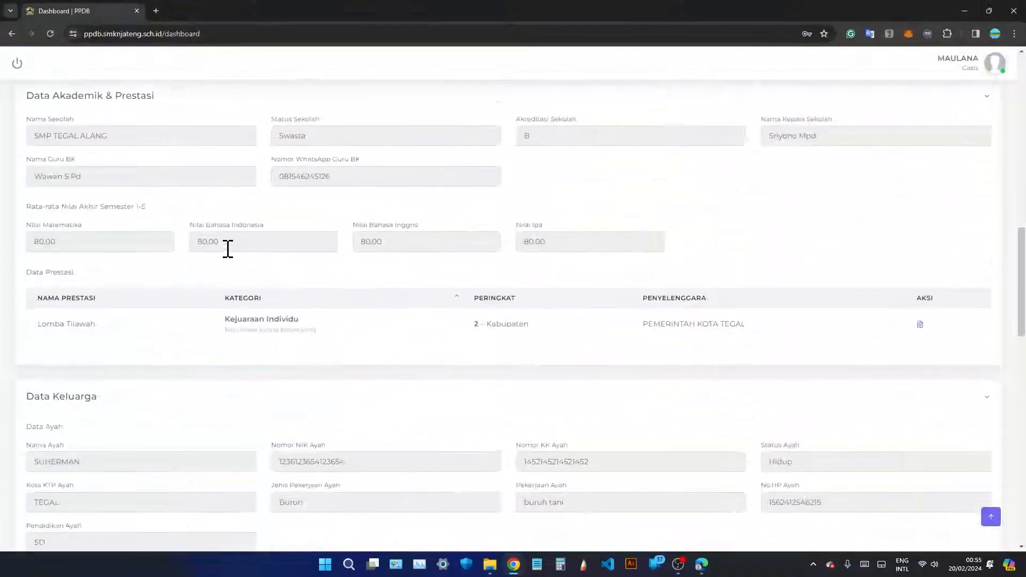
scroll(229, 255, down, 9)
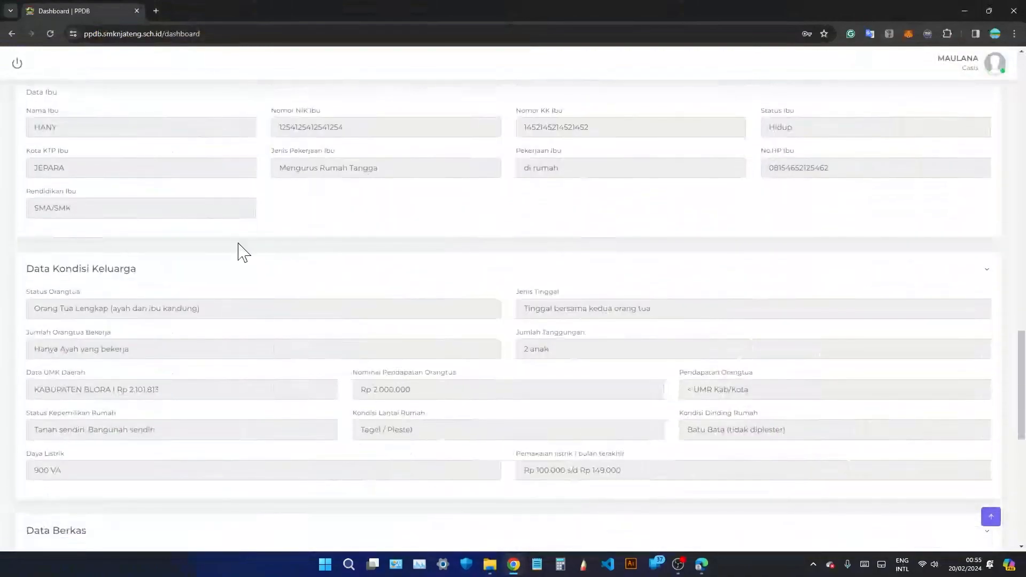
scroll(240, 250, down, 5)
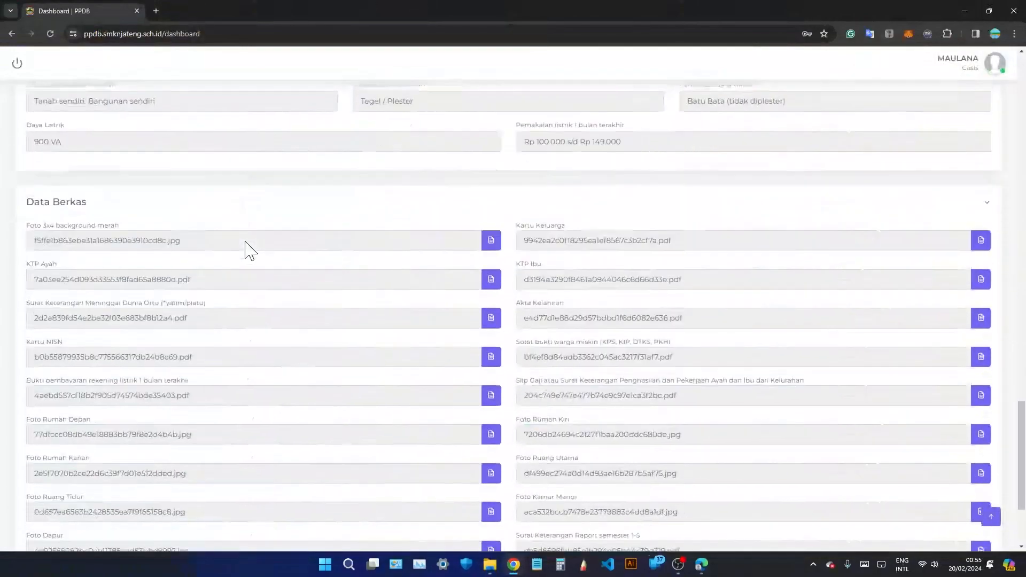
scroll(250, 251, down, 4)
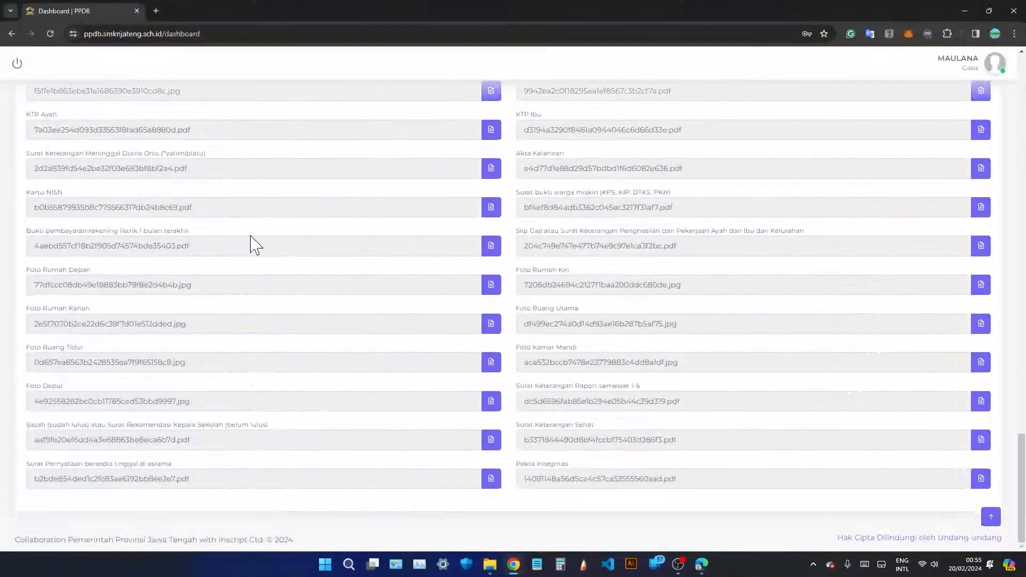
scroll(251, 236, up, 10)
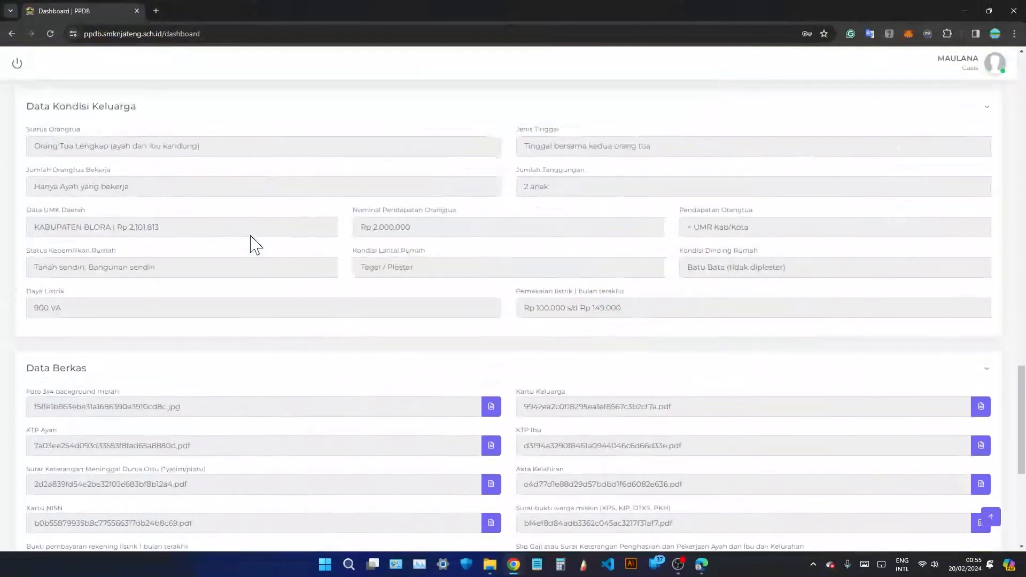
scroll(262, 232, up, 5)
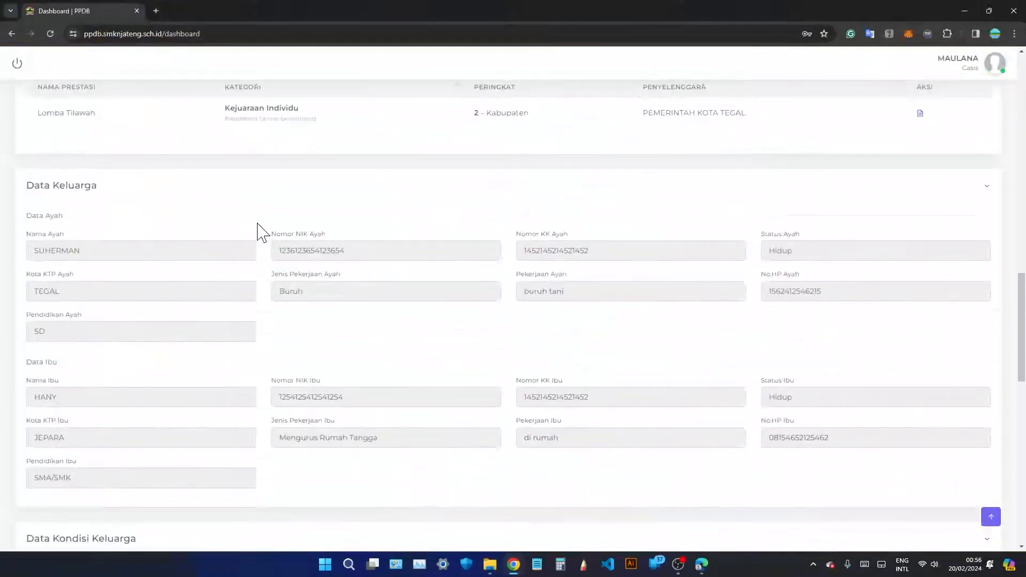
scroll(260, 233, up, 8)
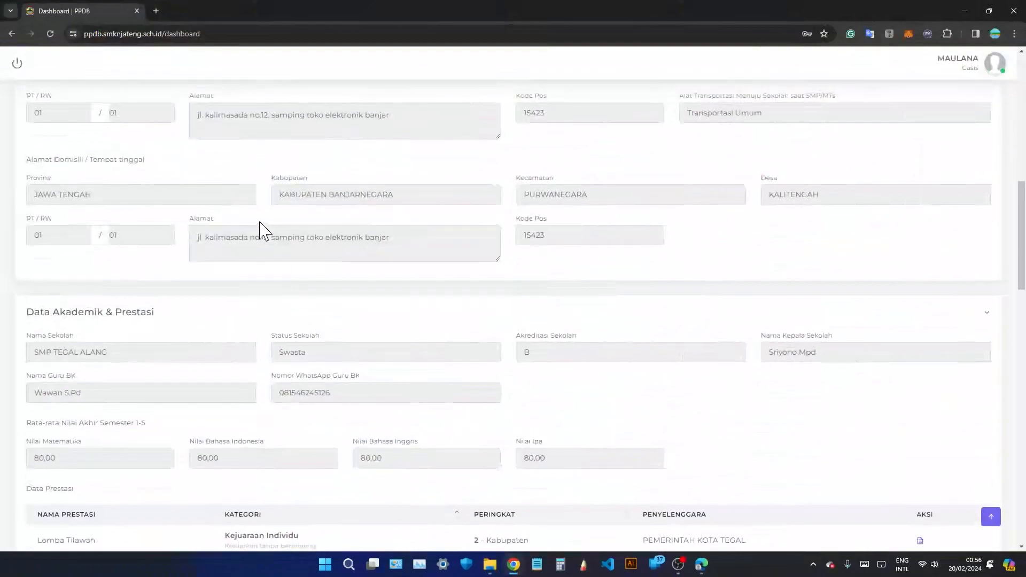
scroll(262, 230, up, 4)
scroll(262, 222, up, 7)
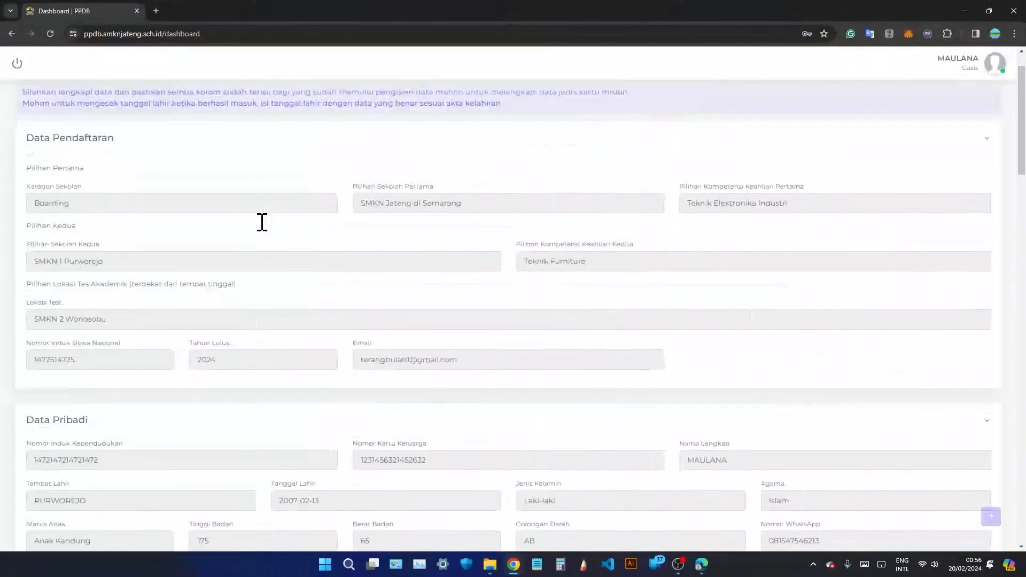